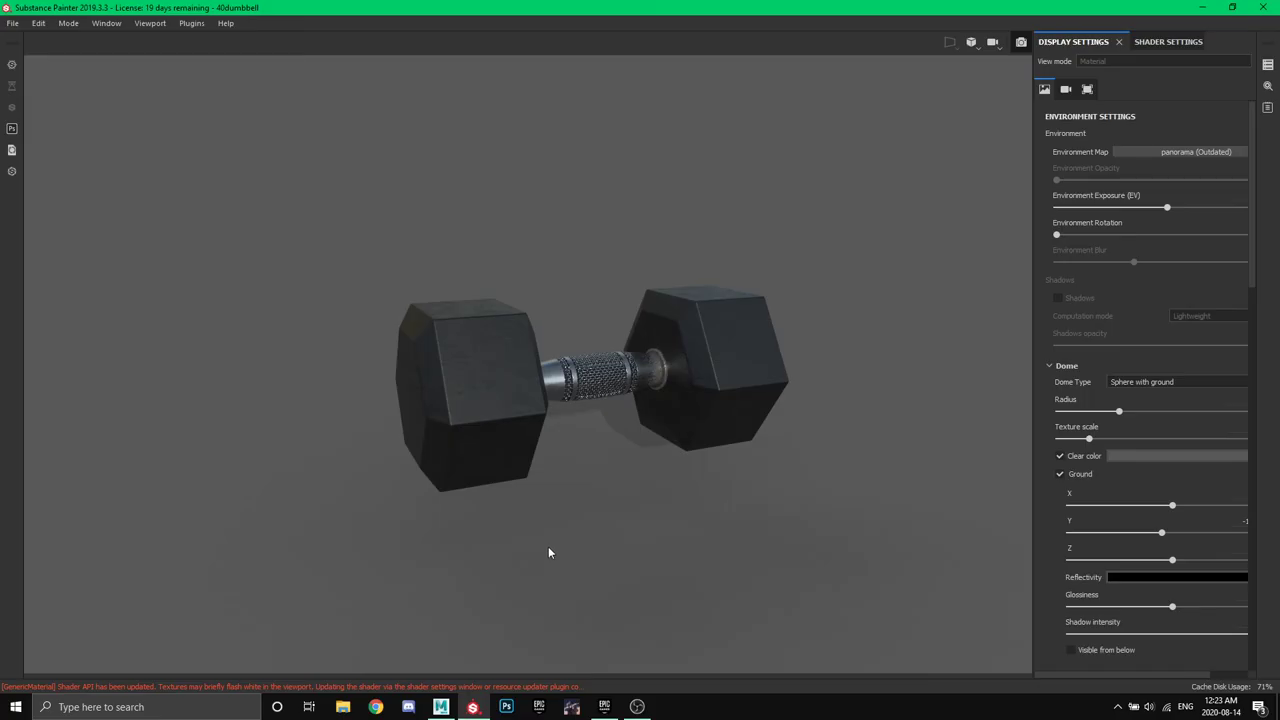
Examine the rendered dumbbell's hexagonal heads and knurled handle from several angles.
{"action": "left_click_drag", "start_coordinate": [548, 546], "coordinate": [232, 485], "text": "alt"}
{"action": "left_click_drag", "start_coordinate": [597, 434], "coordinate": [551, 441], "text": "alt"}
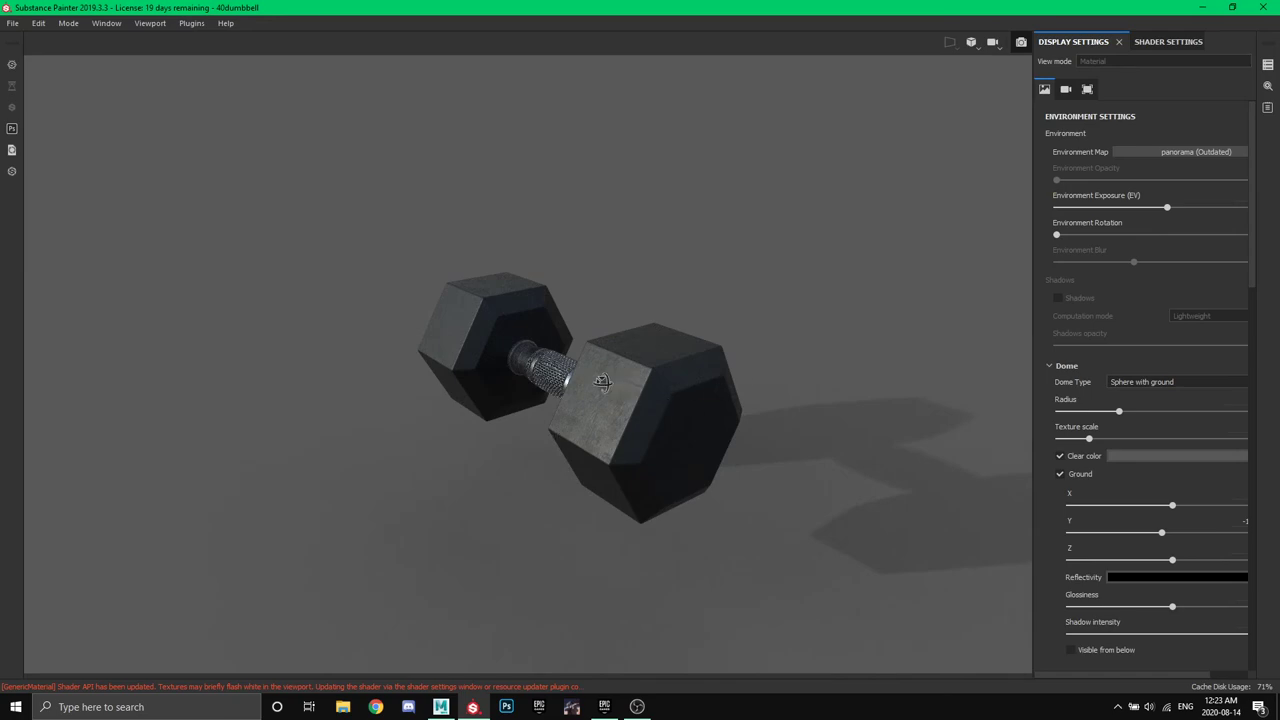
{"action": "left_click_drag", "start_coordinate": [603, 383], "coordinate": [409, 354], "text": "alt"}
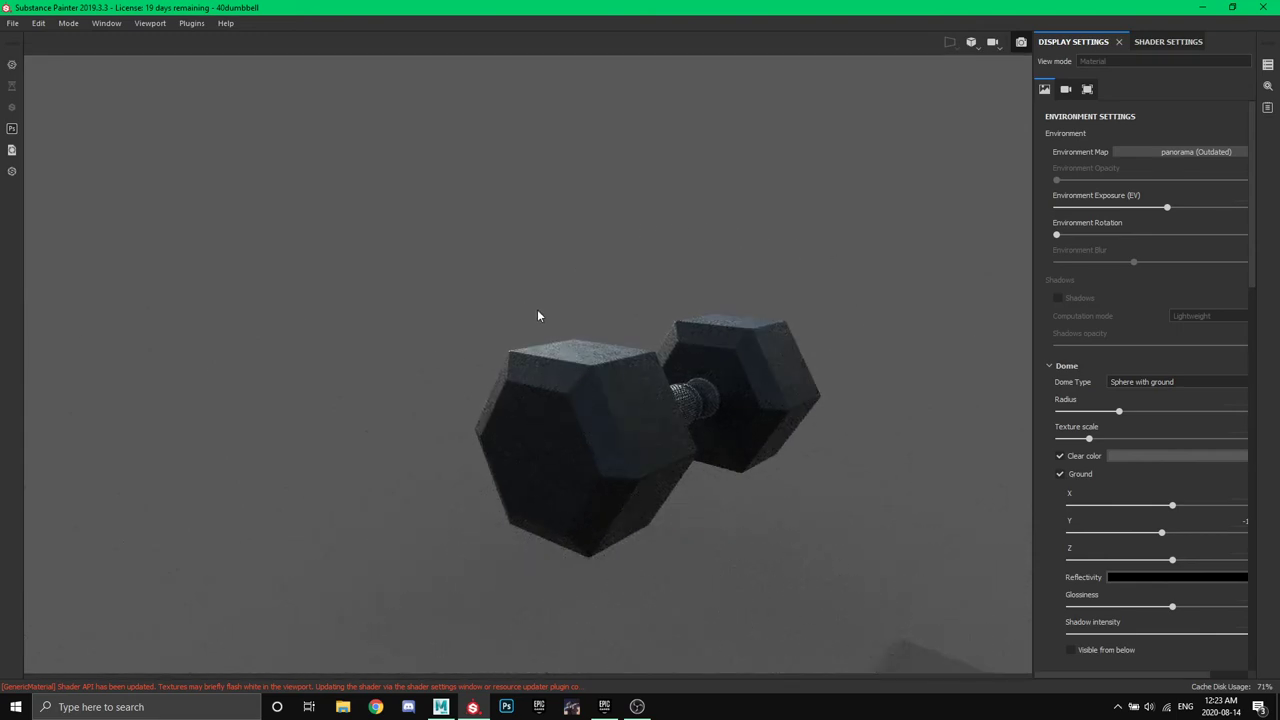
{"action": "left_click_drag", "start_coordinate": [600, 306], "coordinate": [651, 276], "text": "alt"}
{"action": "middle_click_drag", "start_coordinate": [651, 276], "coordinate": [754, 250], "text": "alt"}
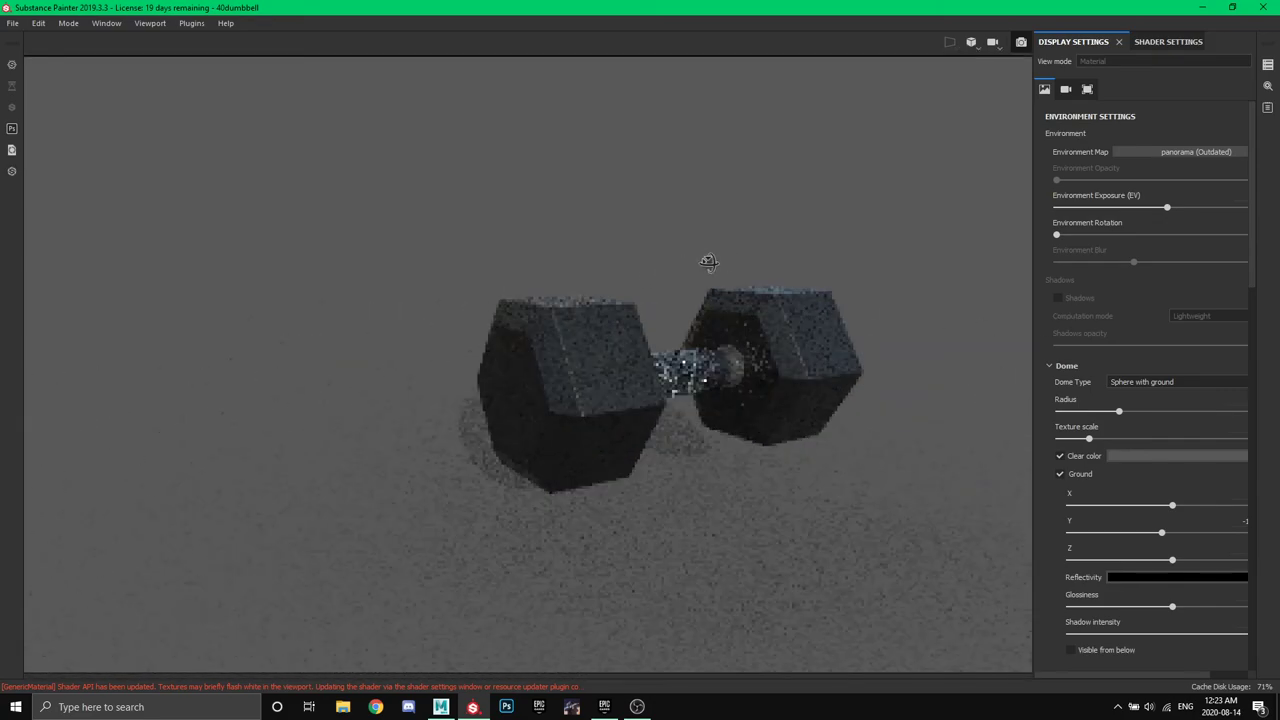
{"action": "mouse_move", "coordinate": [709, 263]}
{"action": "left_mouse_down", "text": "alt"}
{"action": "mouse_move", "coordinate": [690, 304]}
{"action": "mouse_move", "coordinate": [705, 275]}
{"action": "left_mouse_up", "text": "alt"}
{"action": "middle_click_drag", "start_coordinate": [705, 275], "coordinate": [625, 320], "text": "alt"}
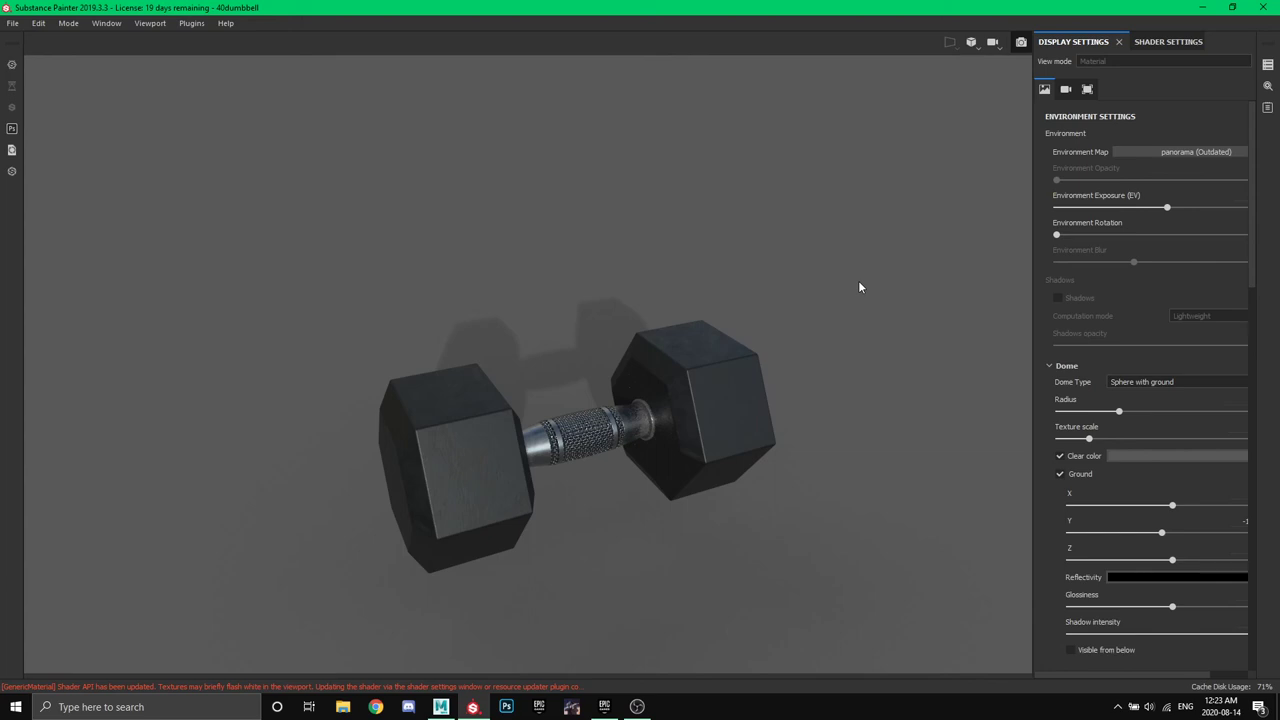
Leave the dumbbell's rendering mode and switch to the empty scene in Maya.
{"action": "left_click", "coordinate": [1021, 44]}
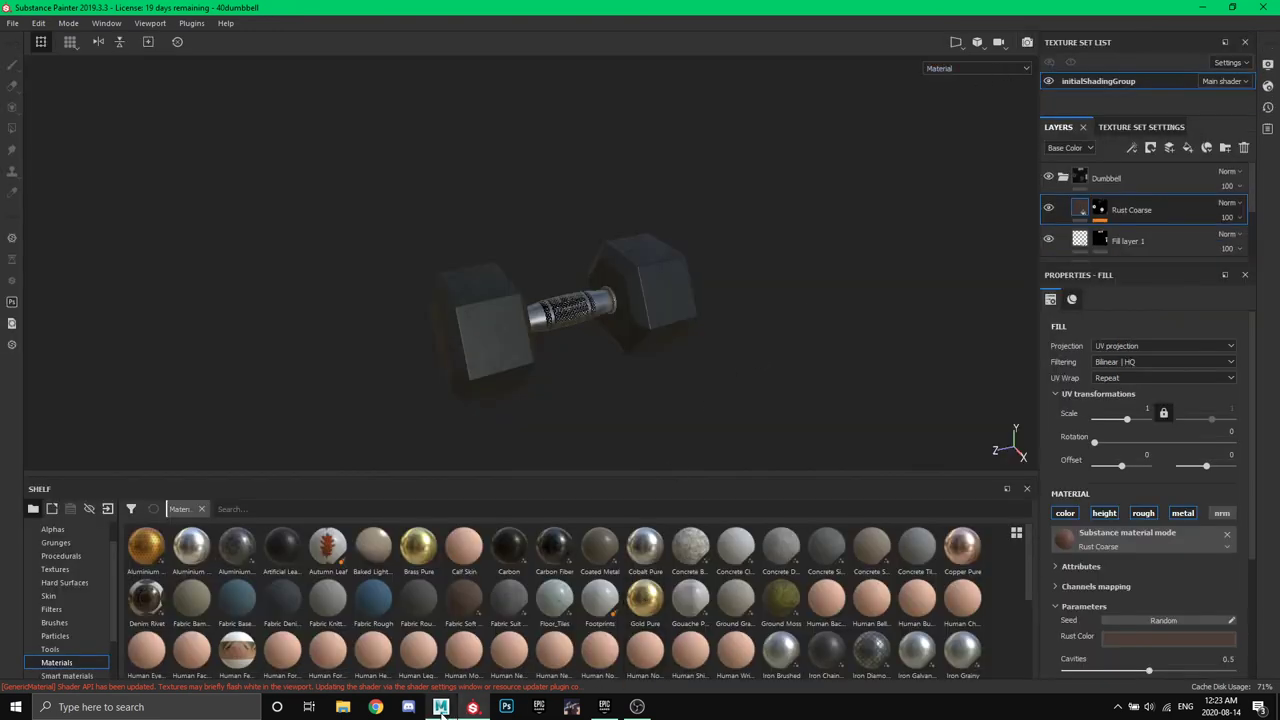
{"action": "left_click", "coordinate": [440, 706]}
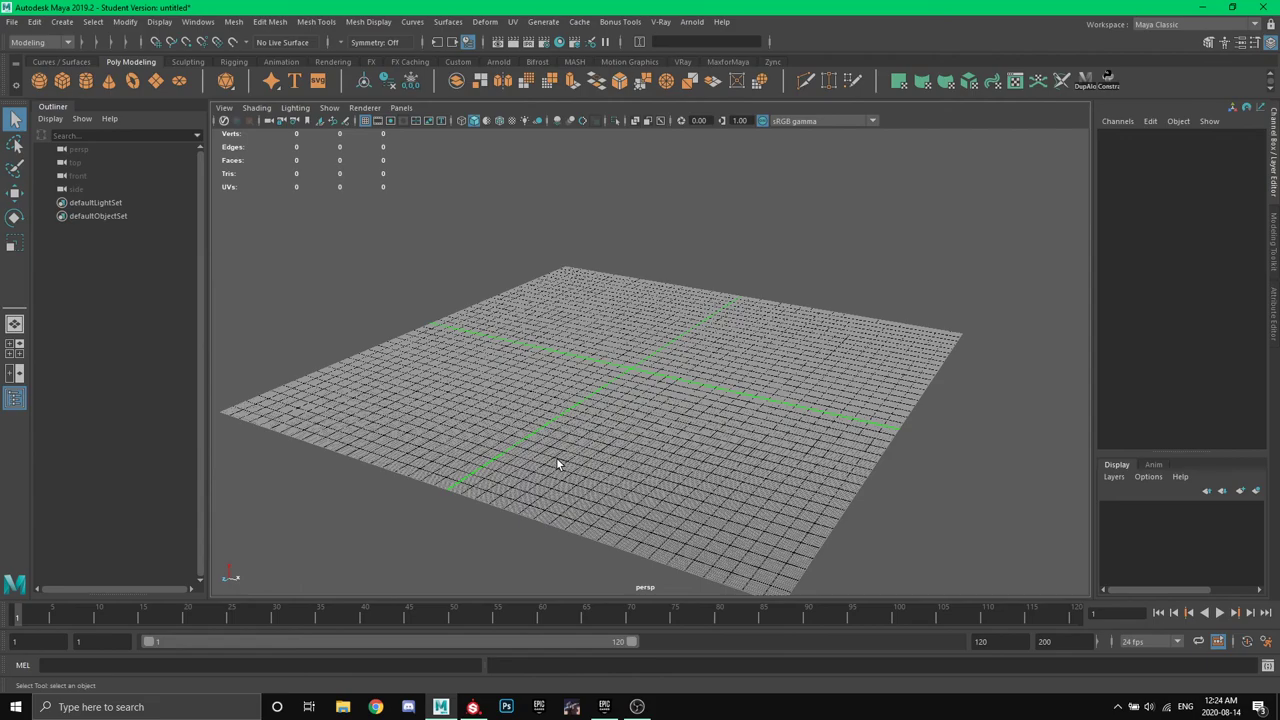
{"action": "mouse_move", "coordinate": [612, 406]}
{"action": "left_mouse_down", "text": "alt"}
{"action": "mouse_move", "coordinate": [612, 280]}
{"action": "mouse_move", "coordinate": [601, 405]}
{"action": "left_mouse_up", "text": "alt"}
{"action": "middle_click_drag", "start_coordinate": [622, 376], "coordinate": [618, 394], "text": "alt"}
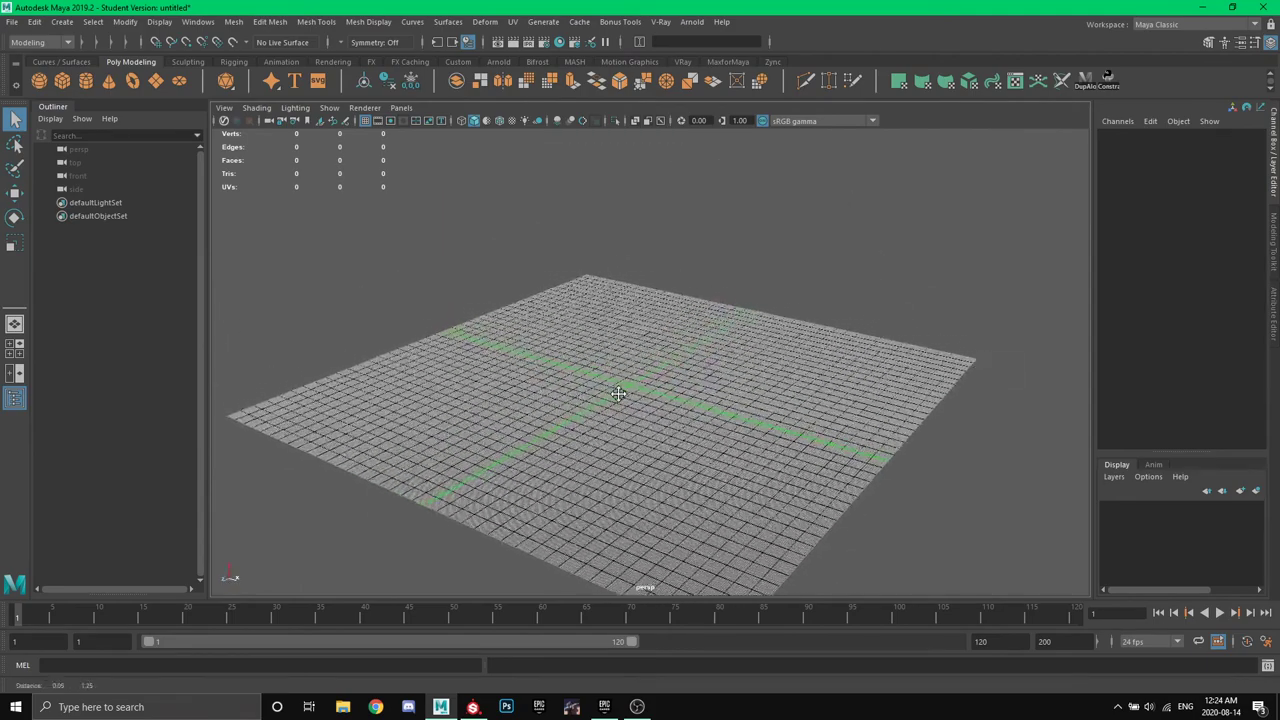
{"action": "left_click_drag", "start_coordinate": [618, 394], "coordinate": [605, 413], "text": "alt"}
{"action": "scroll", "coordinate": [604, 412], "scroll_direction": "up", "scroll_amount": 5}
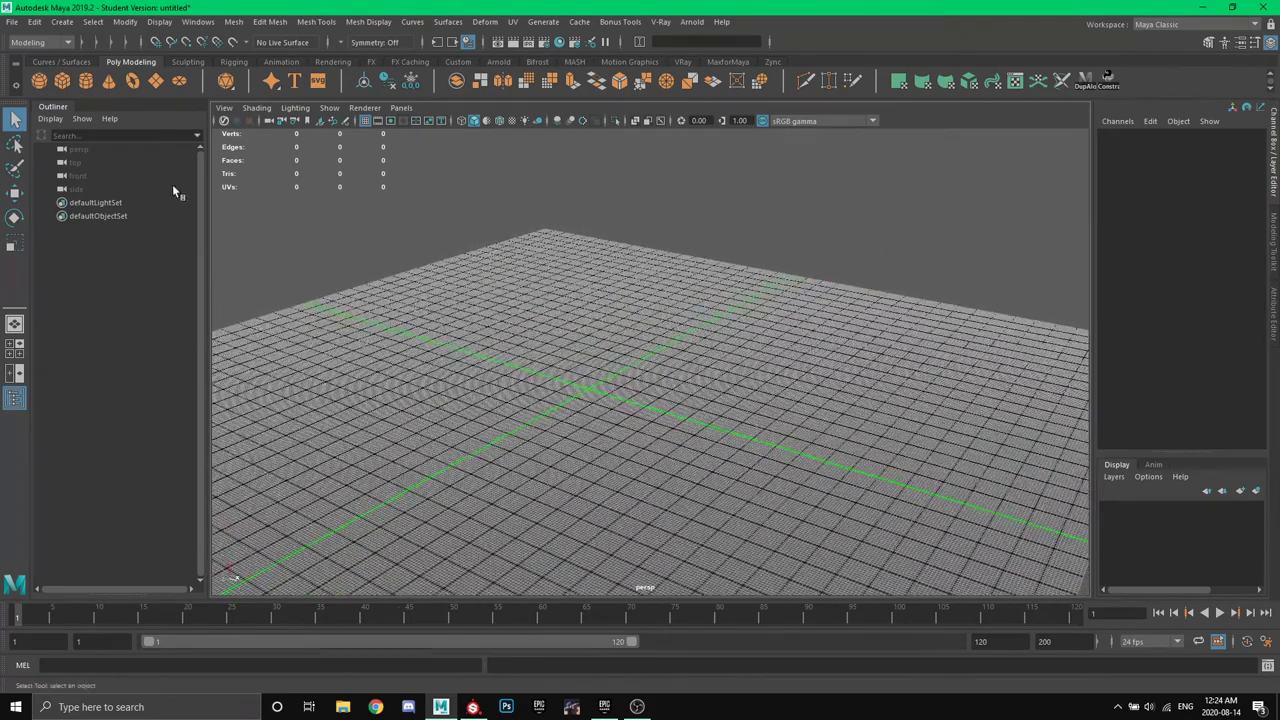
{"action": "left_click_drag", "start_coordinate": [350, 240], "coordinate": [435, 253], "text": "alt"}
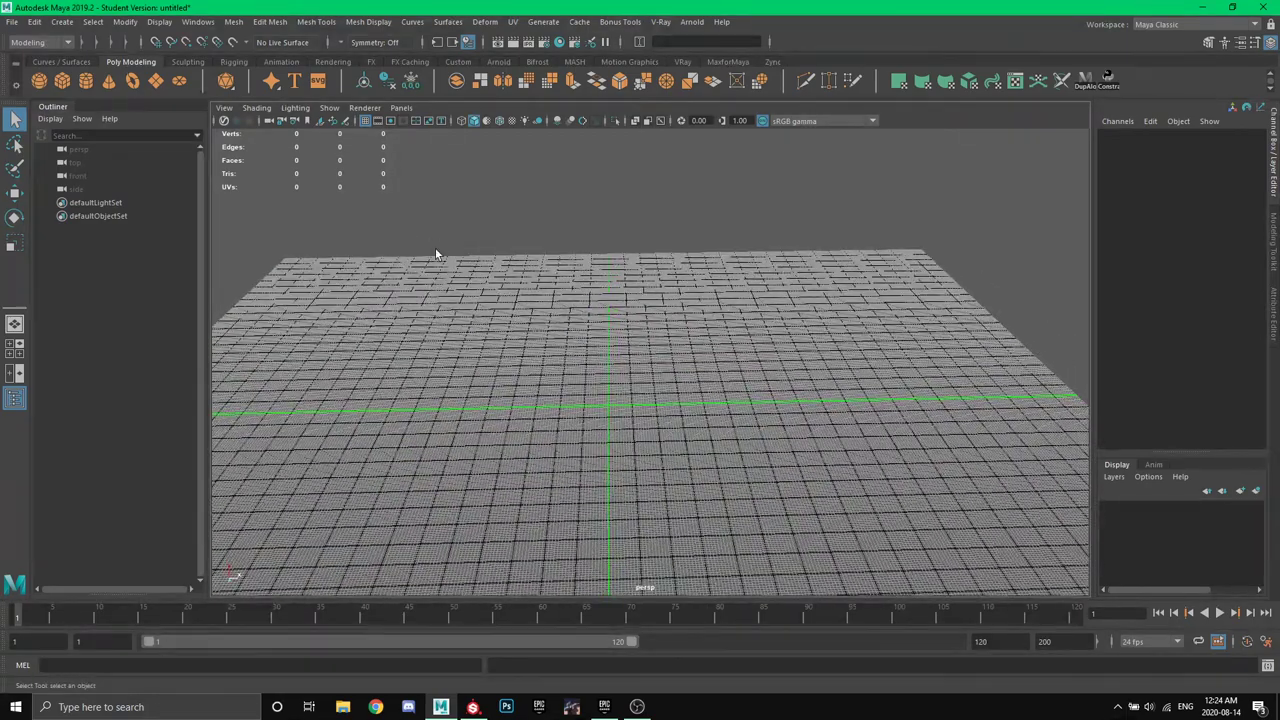
{"action": "left_click_drag", "start_coordinate": [487, 274], "coordinate": [664, 306], "text": "alt"}
{"action": "middle_click_drag", "start_coordinate": [684, 288], "coordinate": [667, 335], "text": "alt"}
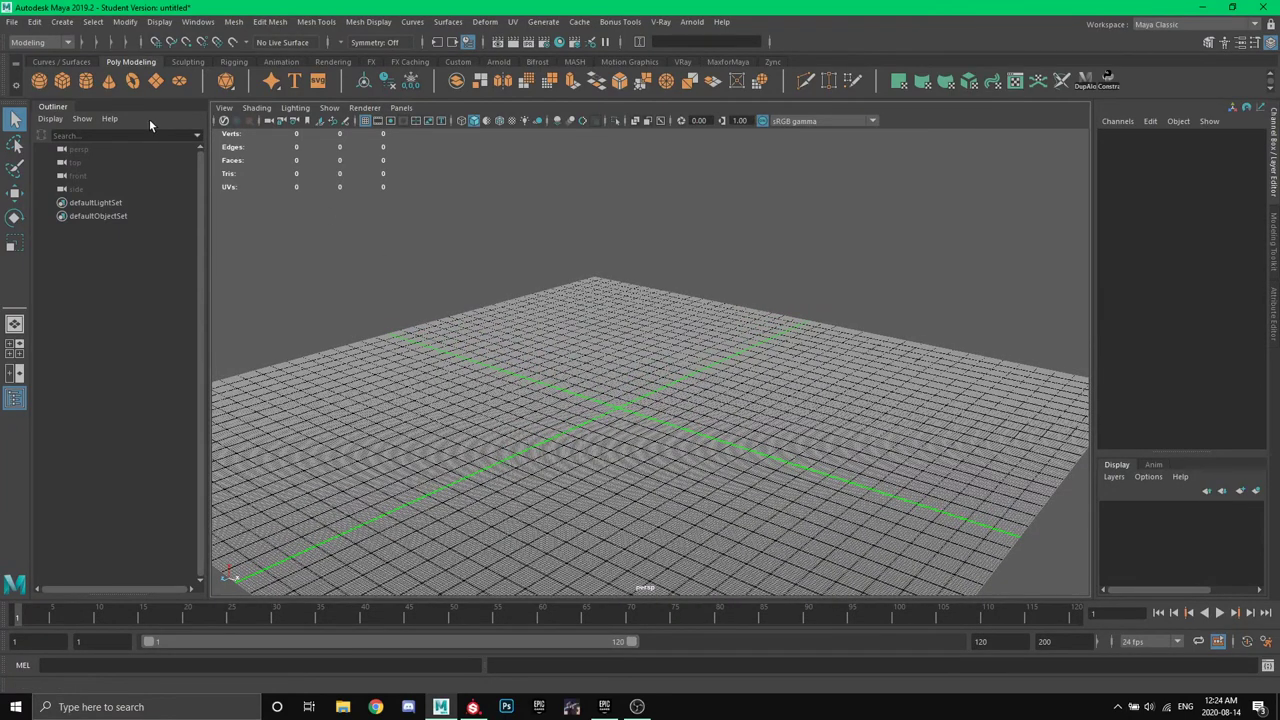
Create a polygon cube at the origin and show its construction inputs.
{"action": "left_click", "coordinate": [66, 83]}
{"action": "left_click_drag", "start_coordinate": [589, 289], "coordinate": [698, 405], "text": "alt"}
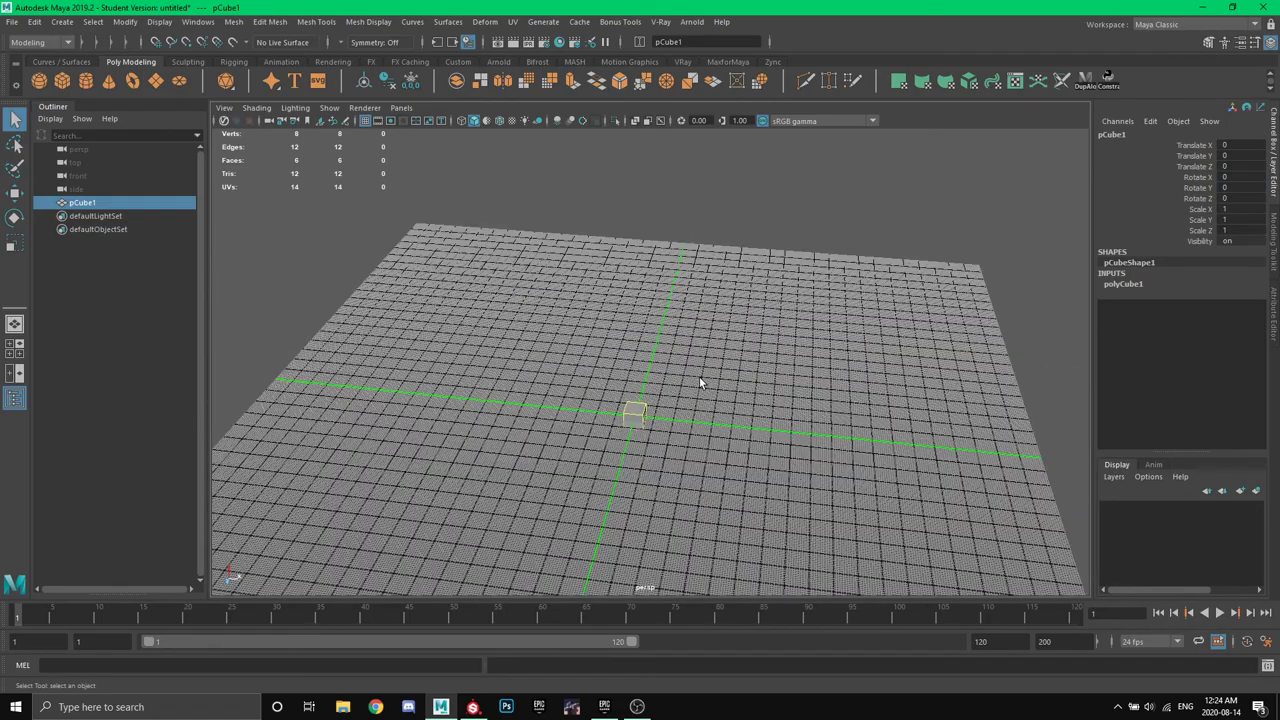
{"action": "middle_click_drag", "start_coordinate": [705, 384], "coordinate": [700, 311], "text": "alt"}
{"action": "scroll", "coordinate": [674, 356], "scroll_direction": "up", "scroll_amount": 10}
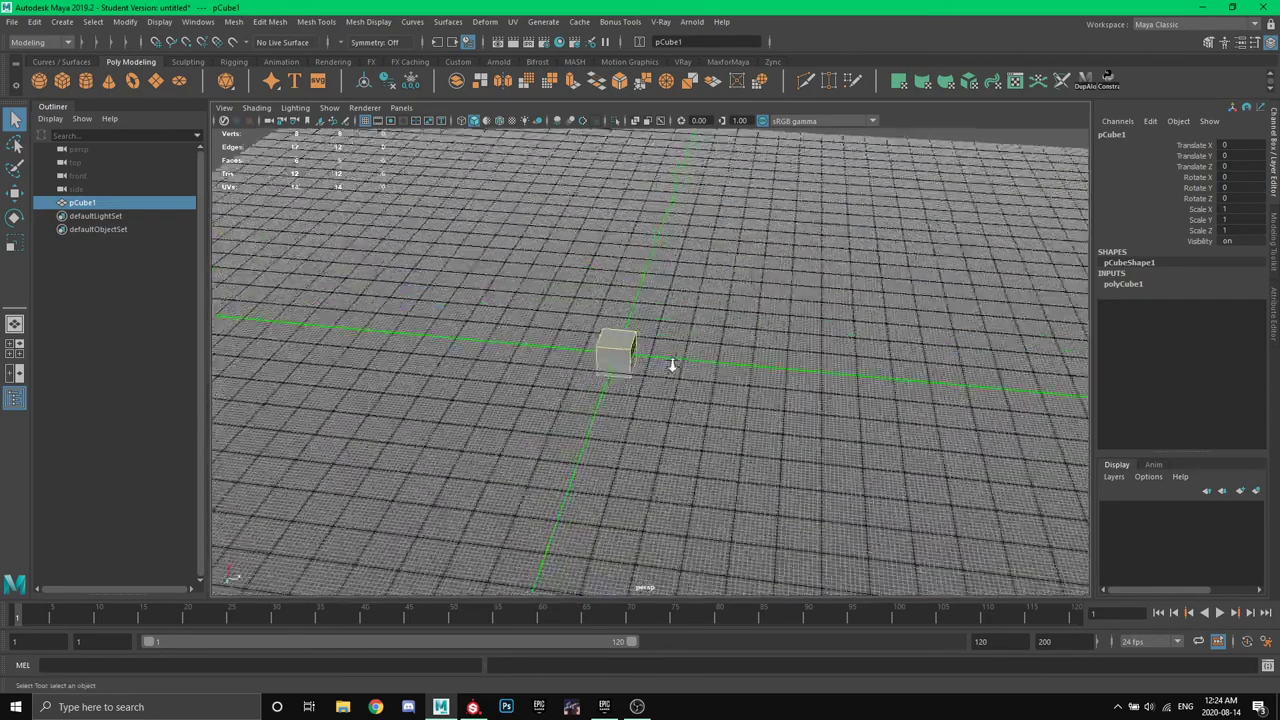
{"action": "left_click_drag", "start_coordinate": [656, 387], "coordinate": [633, 363], "text": "alt"}
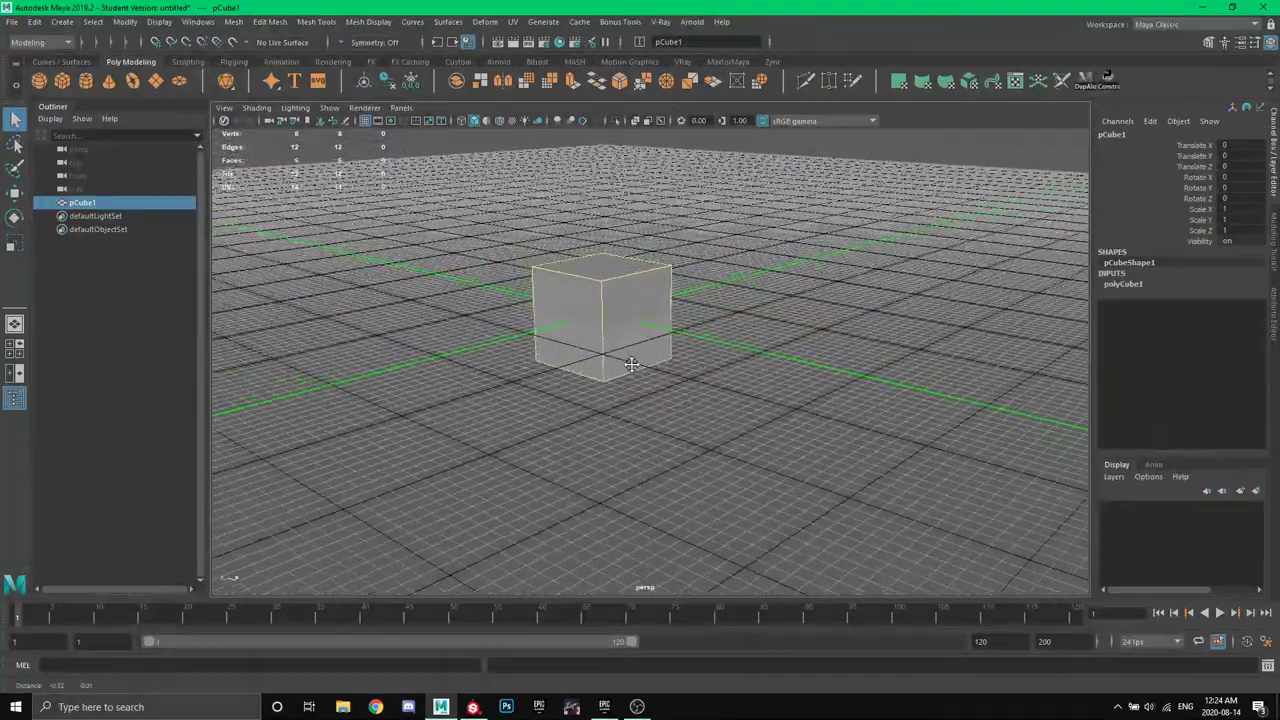
{"action": "middle_click_drag", "start_coordinate": [633, 363], "coordinate": [690, 420], "text": "alt"}
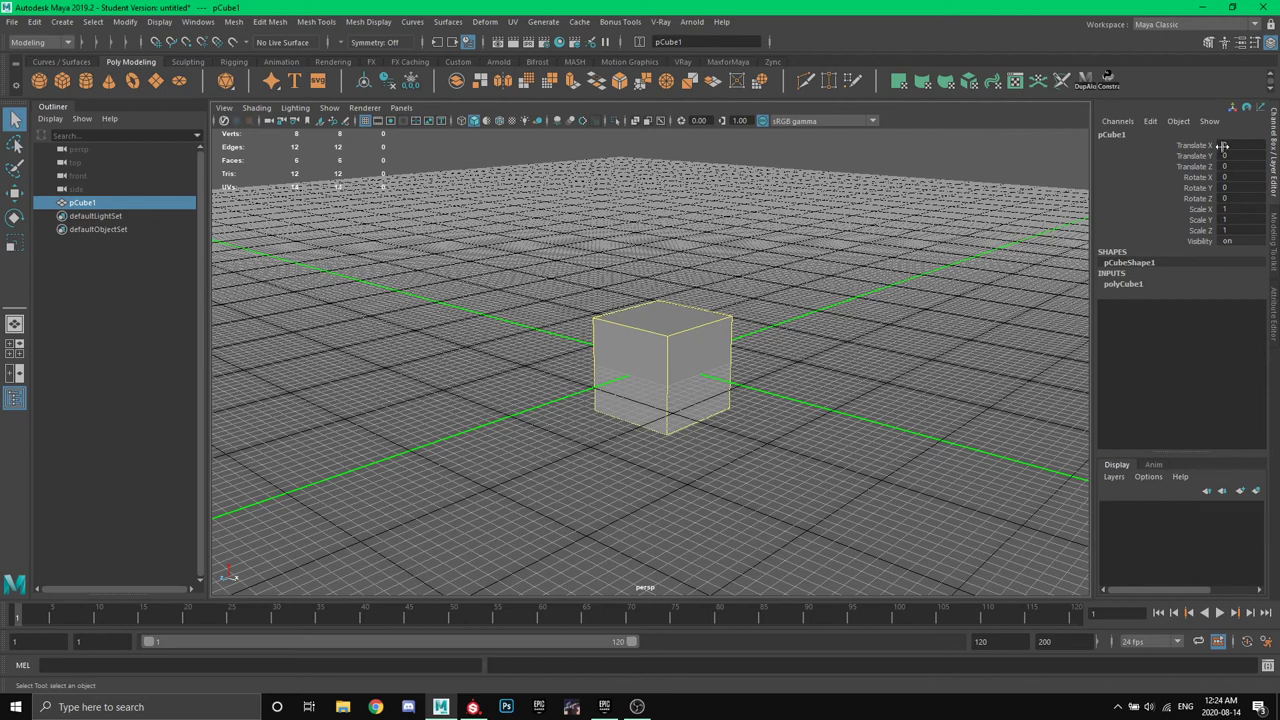
{"action": "left_click", "coordinate": [1123, 284]}
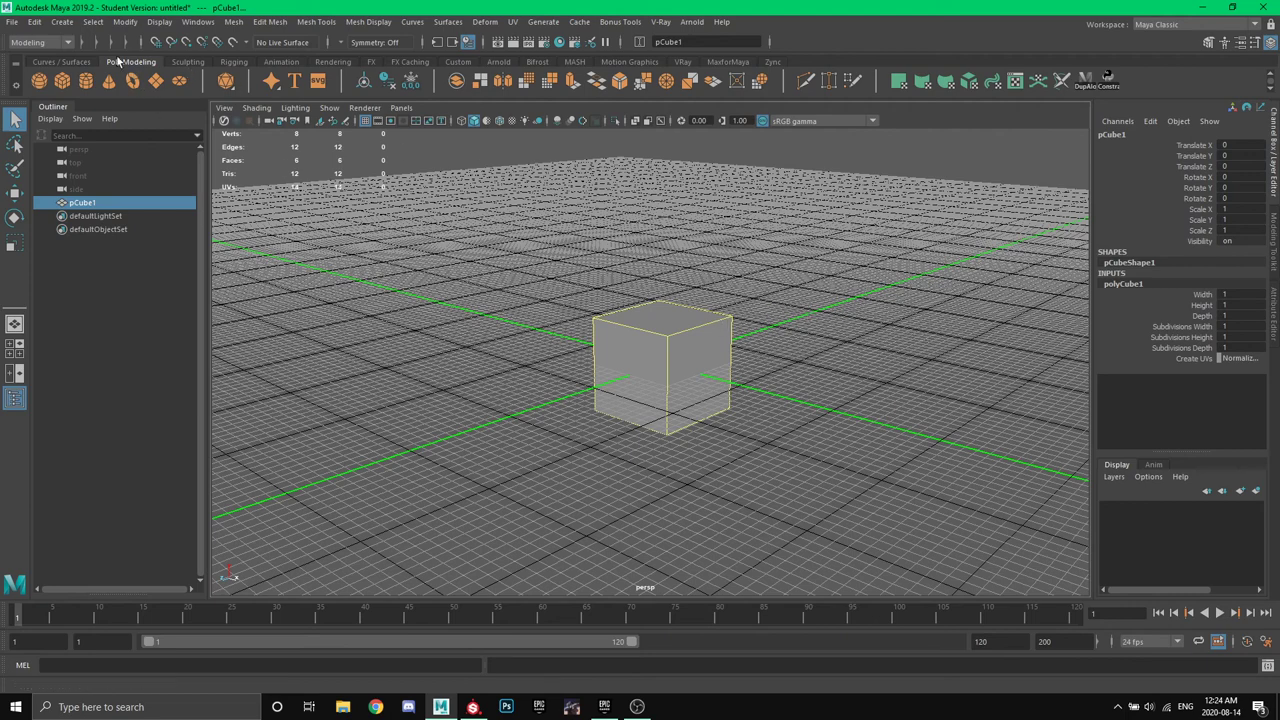
Check the linear working units in the general Settings preferences and close the preferences without saving.
{"action": "left_click", "coordinate": [34, 21]}
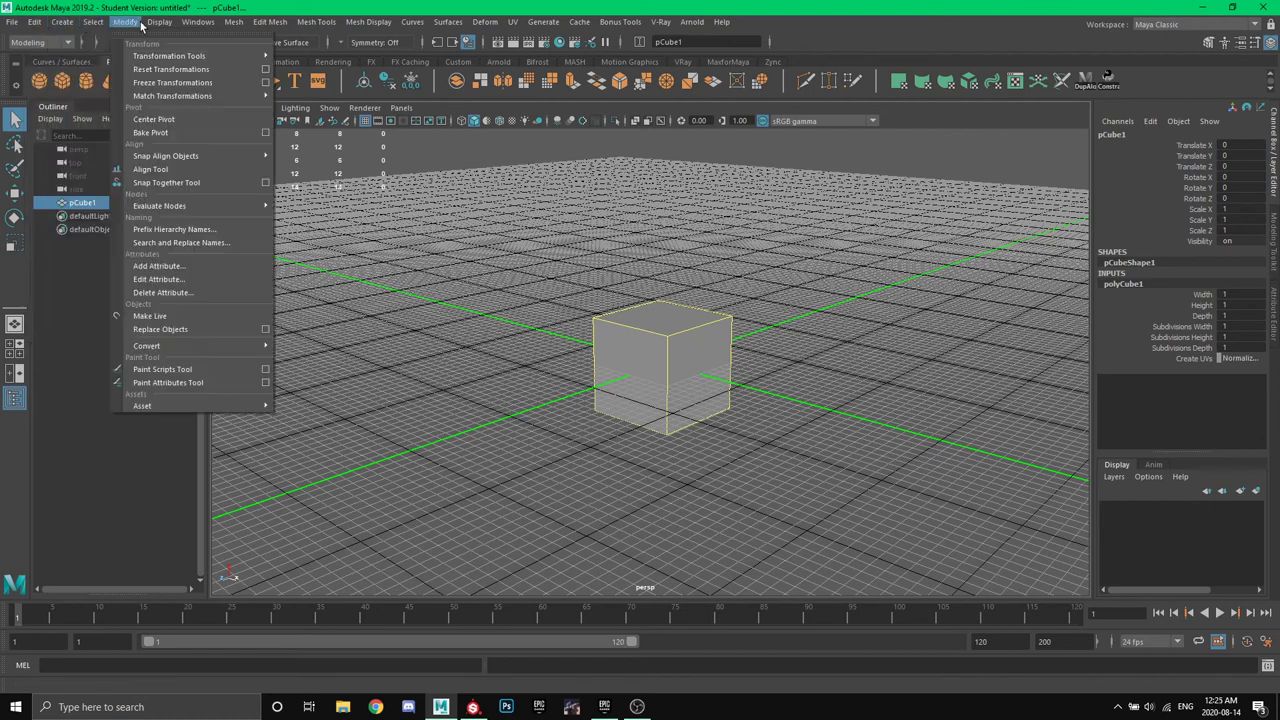
{"action": "mouse_move", "coordinate": [200, 24]}
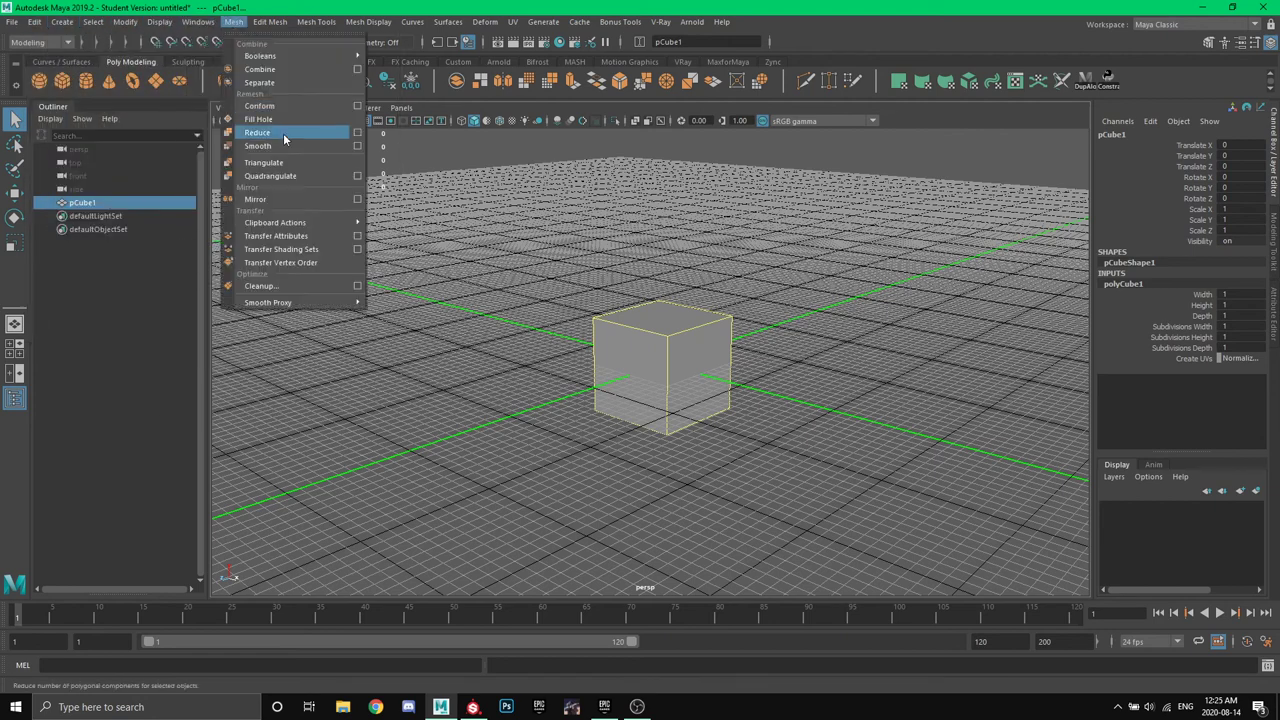
{"action": "mouse_move", "coordinate": [280, 149]}
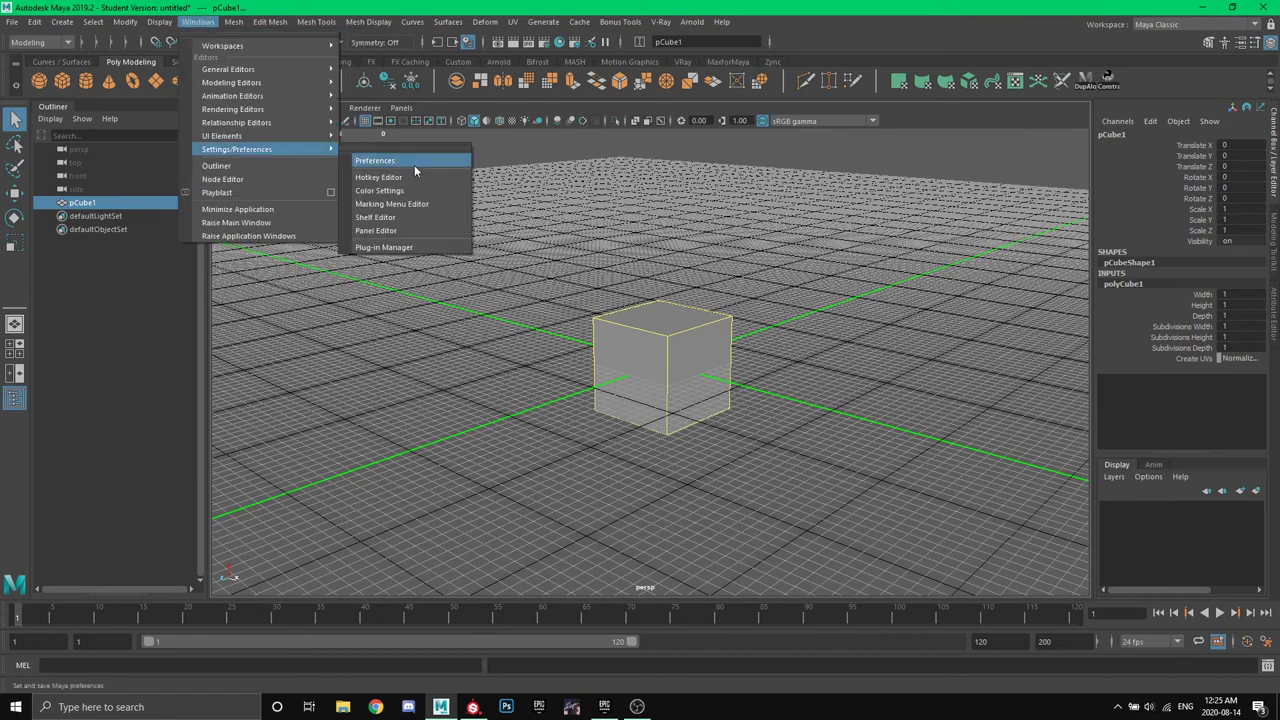
{"action": "left_click", "coordinate": [414, 162]}
{"action": "left_click_drag", "start_coordinate": [476, 132], "coordinate": [507, 115]}
{"action": "left_click", "coordinate": [306, 186]}
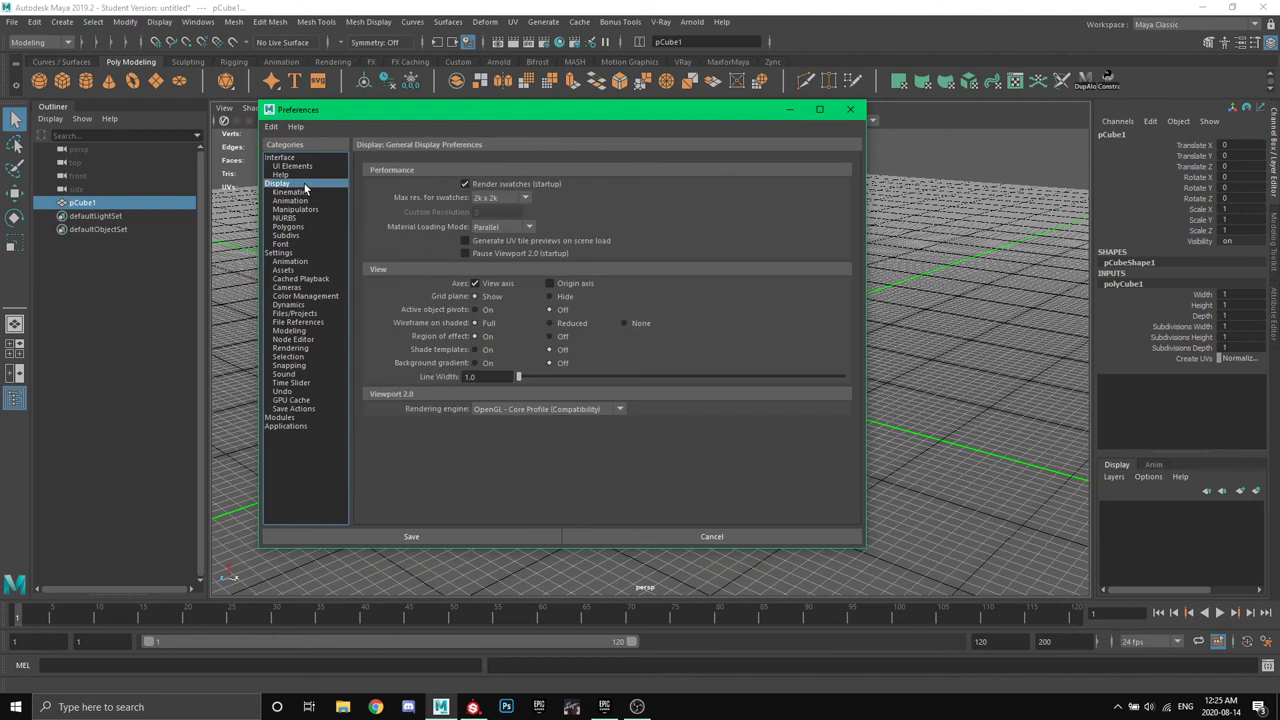
{"action": "left_click", "coordinate": [305, 253]}
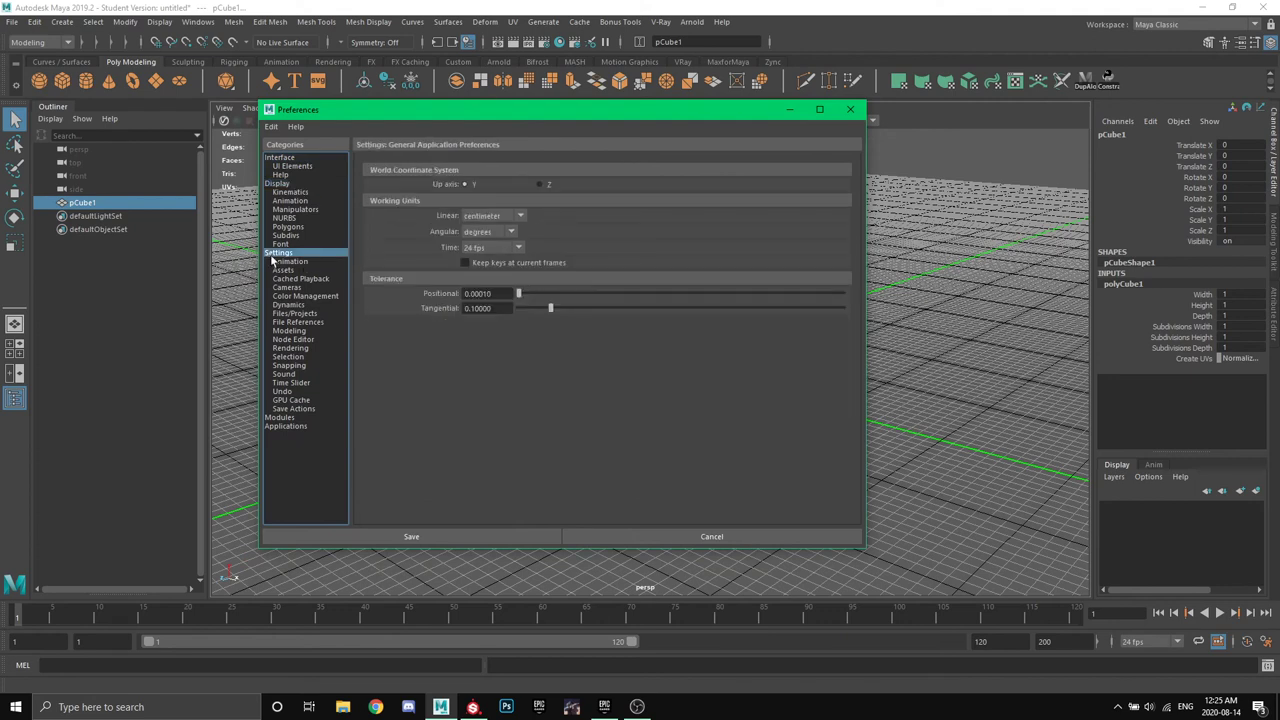
{"action": "left_click", "coordinate": [491, 217]}
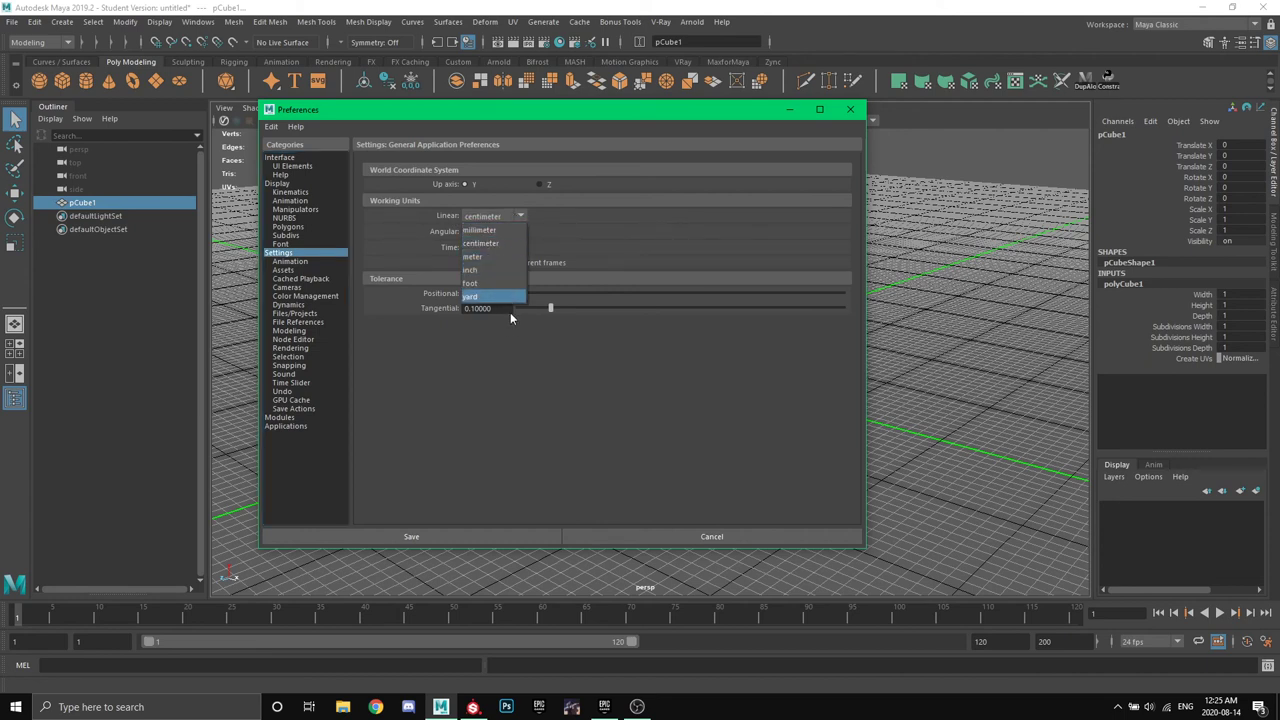
{"action": "left_click", "coordinate": [571, 359]}
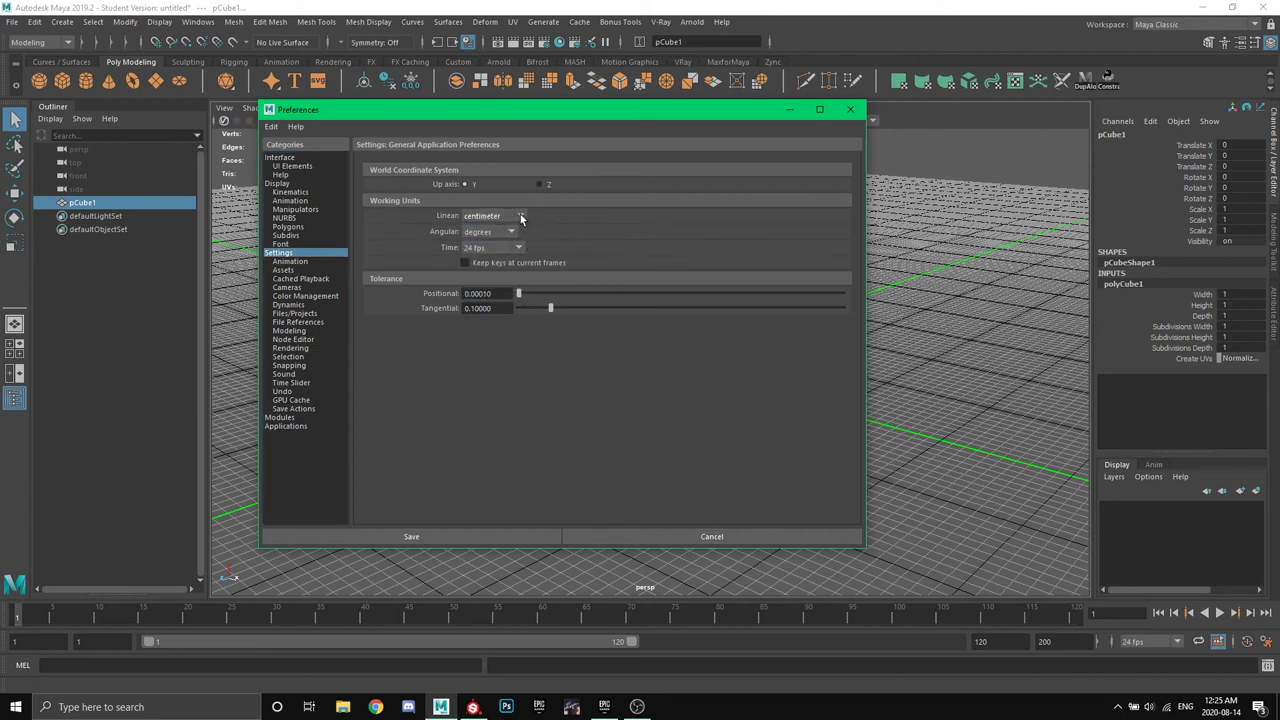
{"action": "left_click", "coordinate": [850, 109]}
Scale the cube to about 0.804 along X and delete it.
{"action": "left_click_drag", "start_coordinate": [600, 290], "coordinate": [874, 309], "text": "alt"}
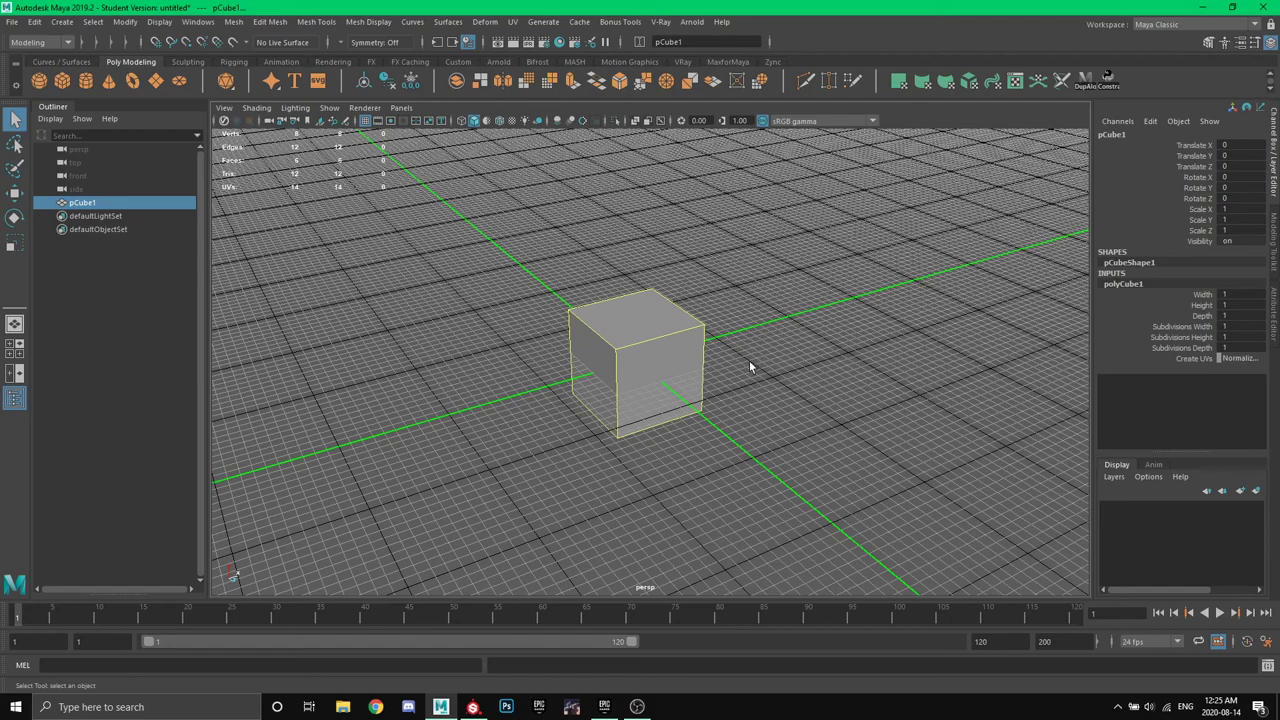
{"action": "left_click_drag", "start_coordinate": [749, 360], "coordinate": [691, 400], "text": "alt"}
{"action": "key", "text": "r"}
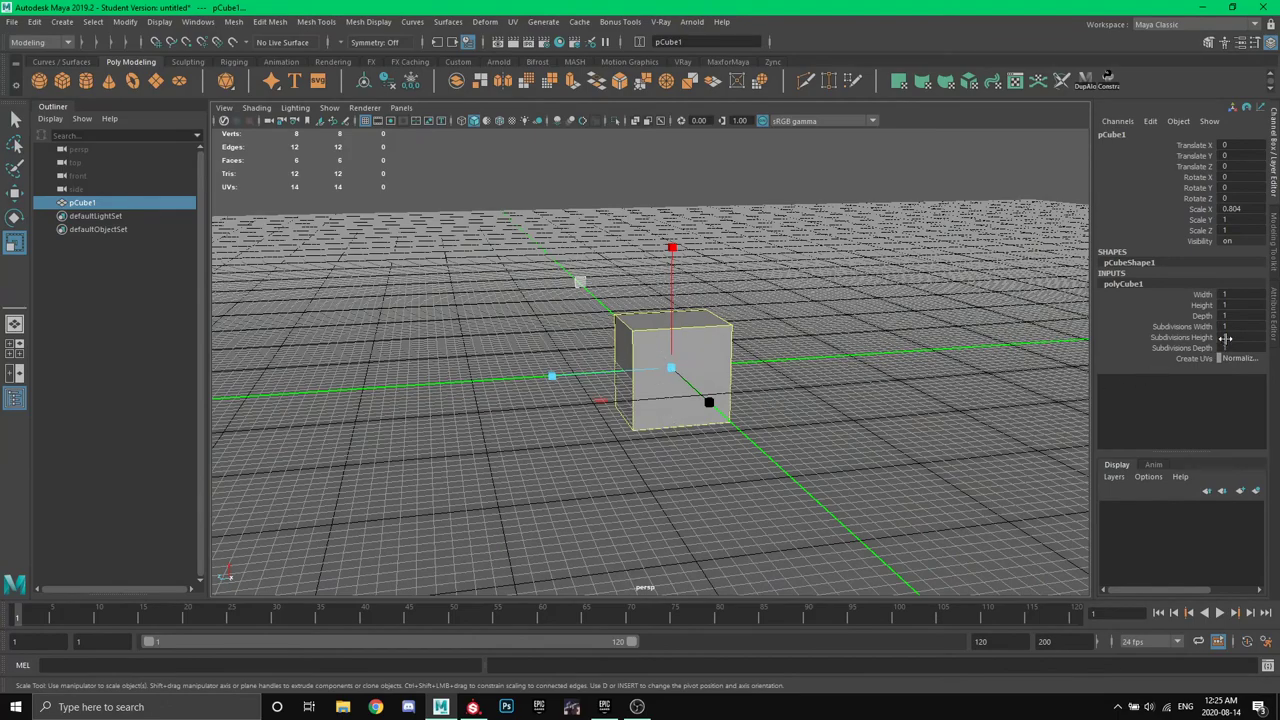
{"action": "left_click_drag", "start_coordinate": [876, 331], "coordinate": [725, 374], "text": "alt"}
{"action": "key", "text": "w"}
{"action": "key", "text": "Delete"}
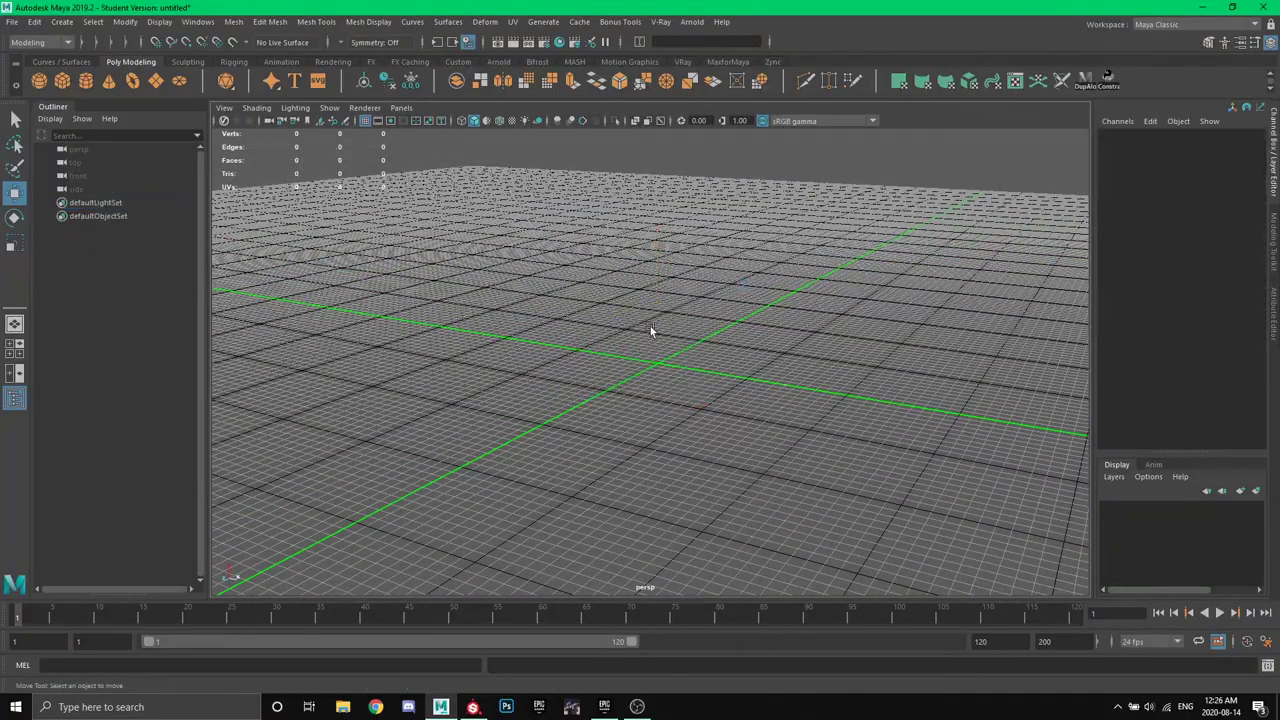
Create a polygon cylinder and lay it on its side with Rotate Z set to 90.
{"action": "left_click", "coordinate": [87, 83]}
{"action": "left_click_drag", "start_coordinate": [618, 308], "coordinate": [710, 325], "text": "alt"}
{"action": "key", "text": "e"}
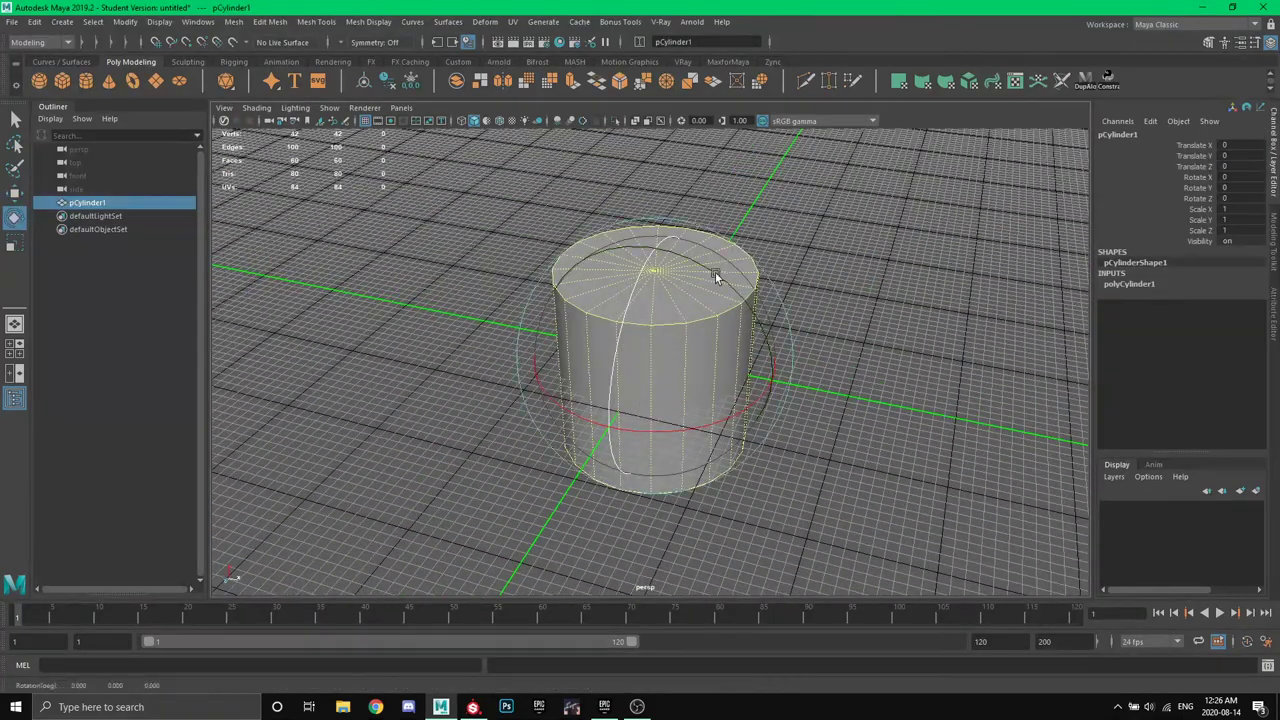
{"action": "left_click_drag", "start_coordinate": [717, 274], "coordinate": [766, 354]}
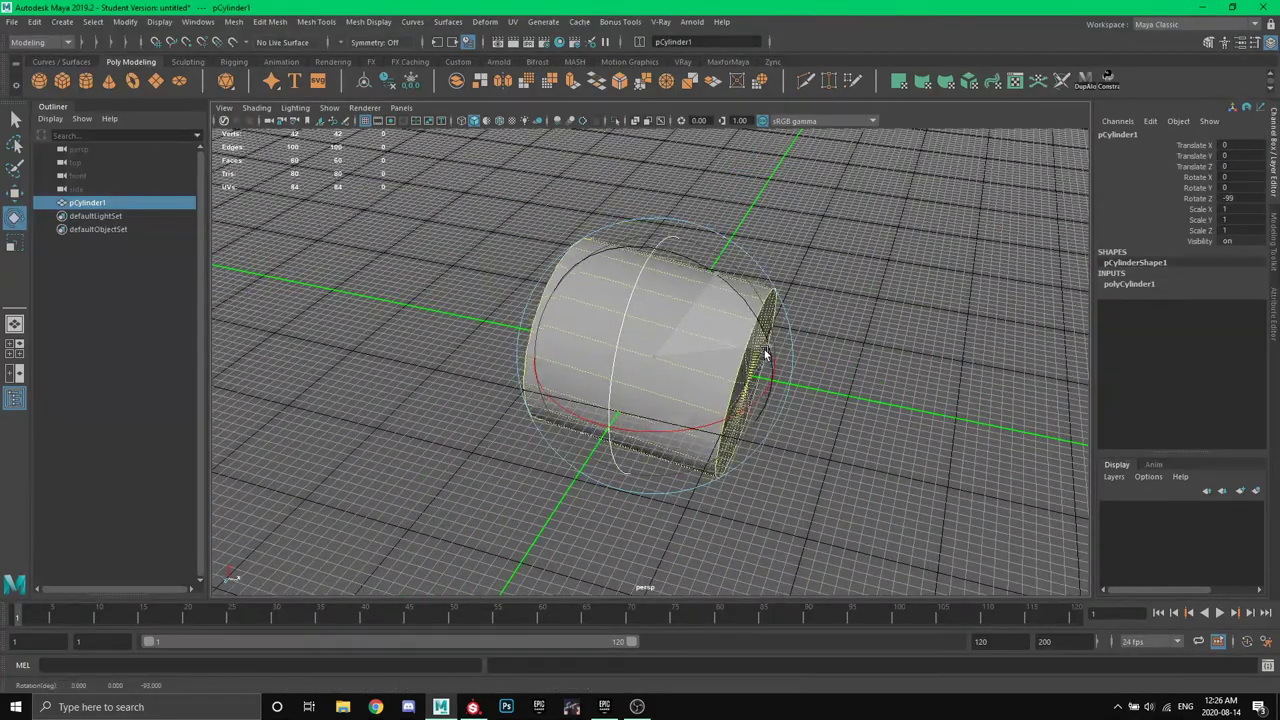
{"action": "left_click", "coordinate": [1232, 209]}
{"action": "double_click", "coordinate": [1236, 199]}
{"action": "type", "text": "90"}
{"action": "key", "text": "Return"}
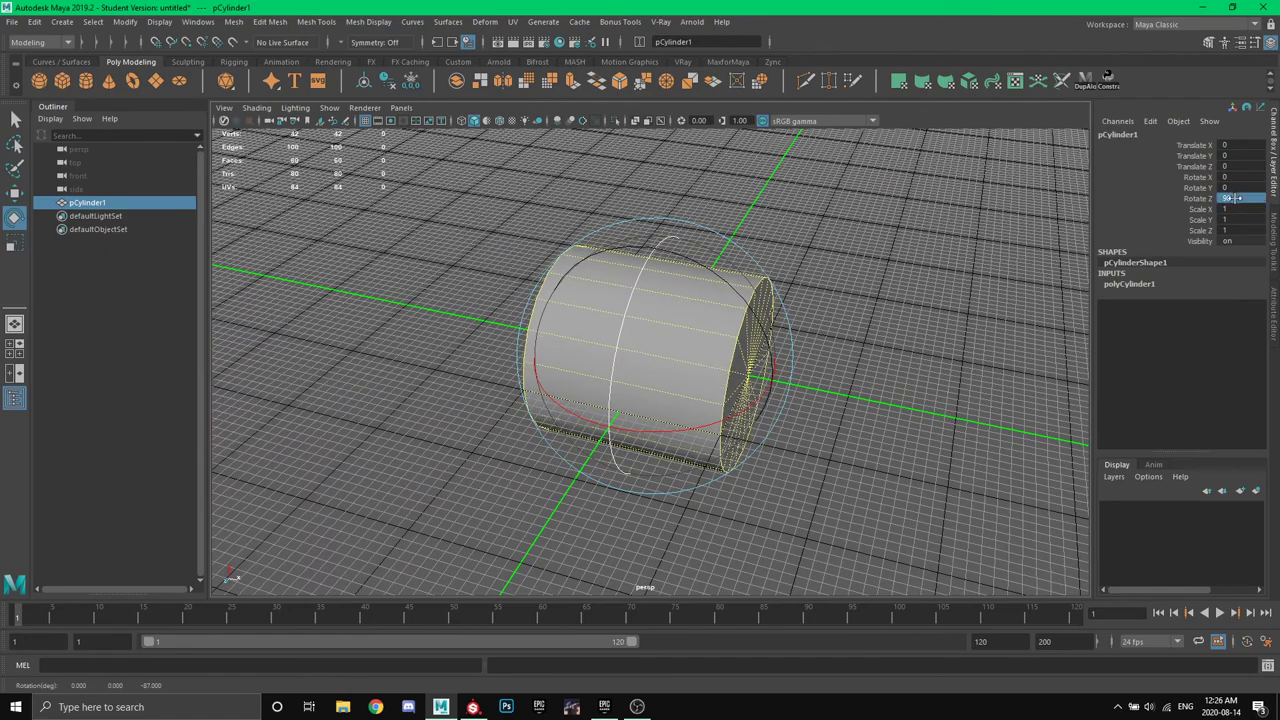
Shorten the cylinder along its axis to a Scale Y of about 0.531.
{"action": "left_click_drag", "start_coordinate": [786, 248], "coordinate": [717, 354], "text": "alt"}
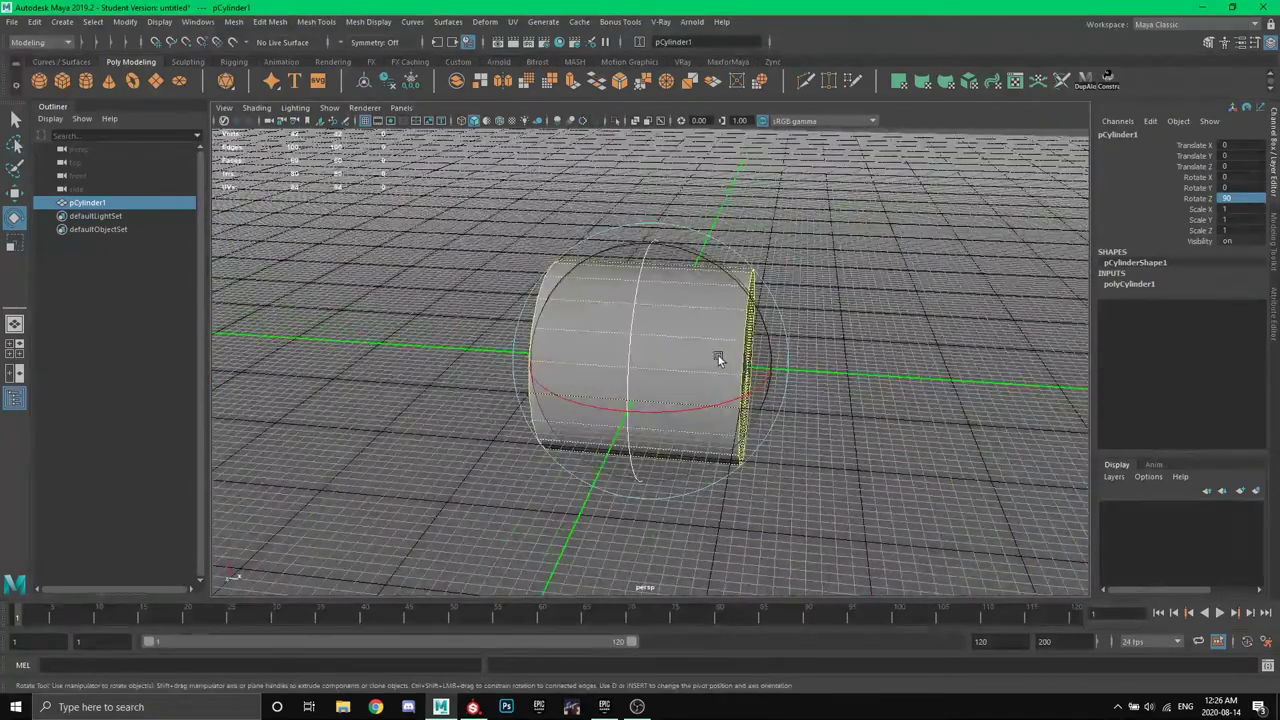
{"action": "key", "text": "r"}
{"action": "left_click_drag", "start_coordinate": [534, 354], "coordinate": [596, 360]}
{"action": "left_click_drag", "start_coordinate": [757, 367], "coordinate": [700, 357], "text": "alt"}
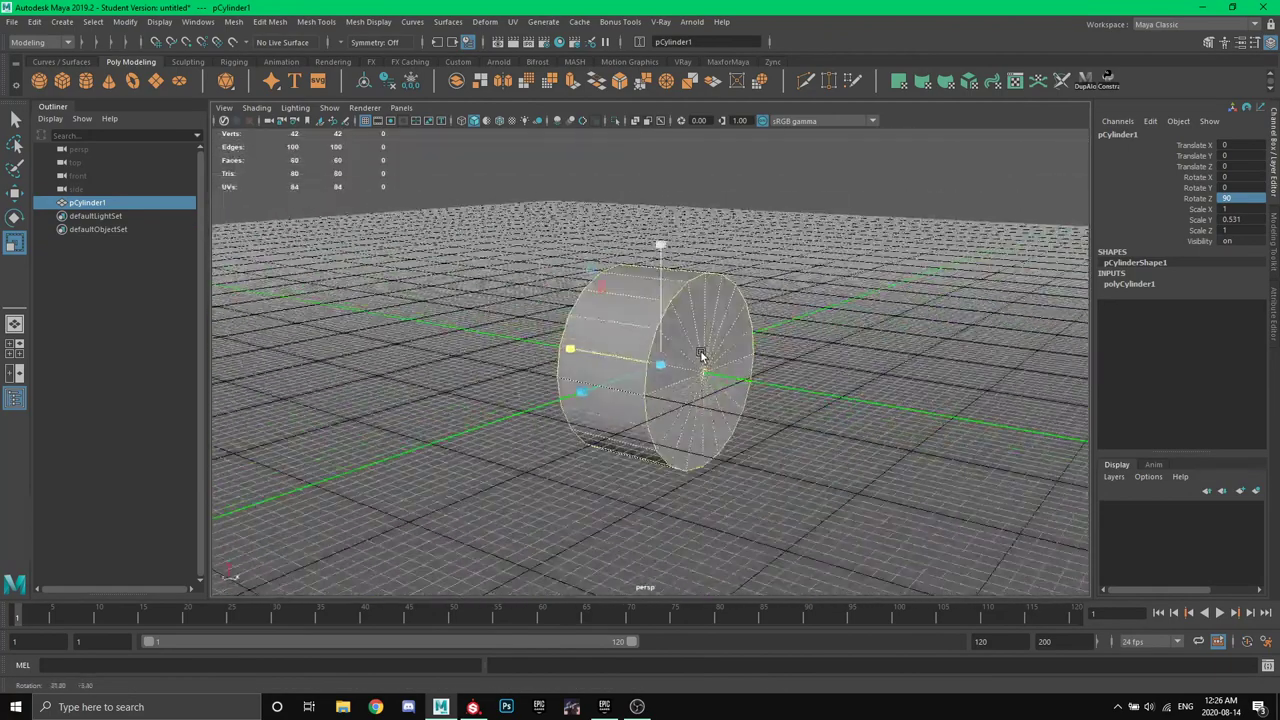
{"action": "key", "text": "w"}
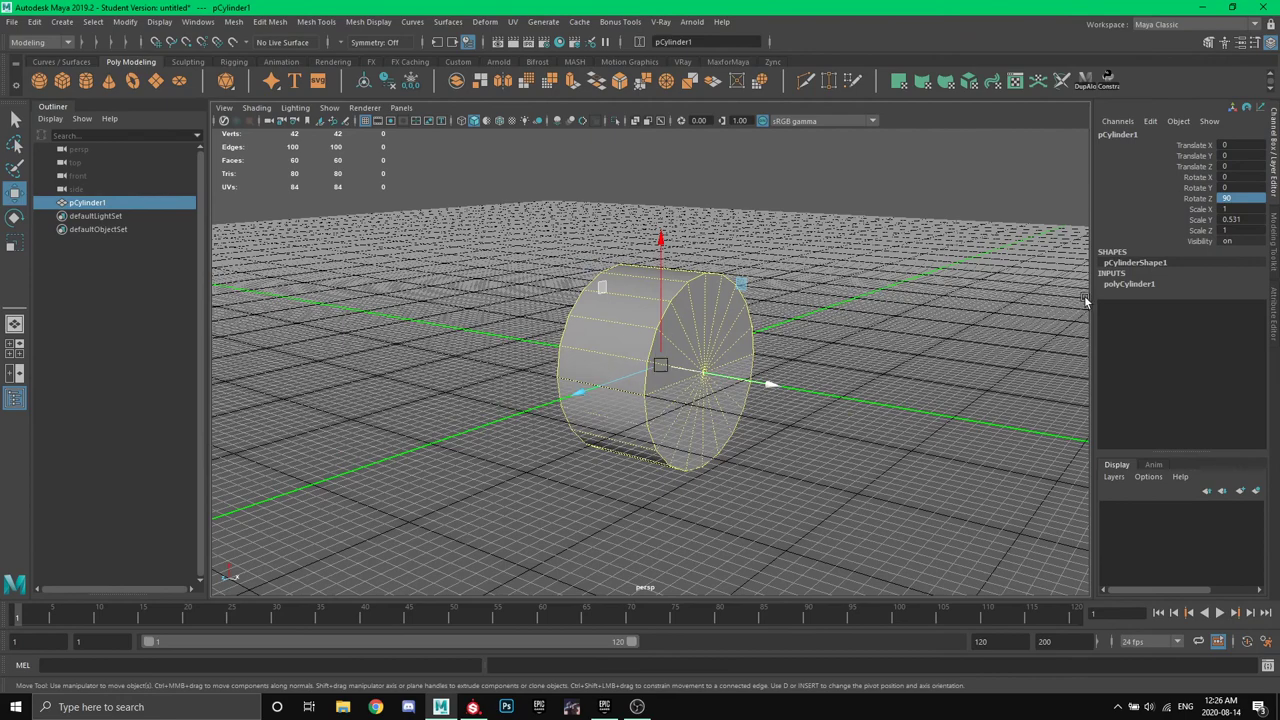
Reduce the cylinder's Subdivisions Axis to 5.
{"action": "left_click", "coordinate": [1114, 286]}
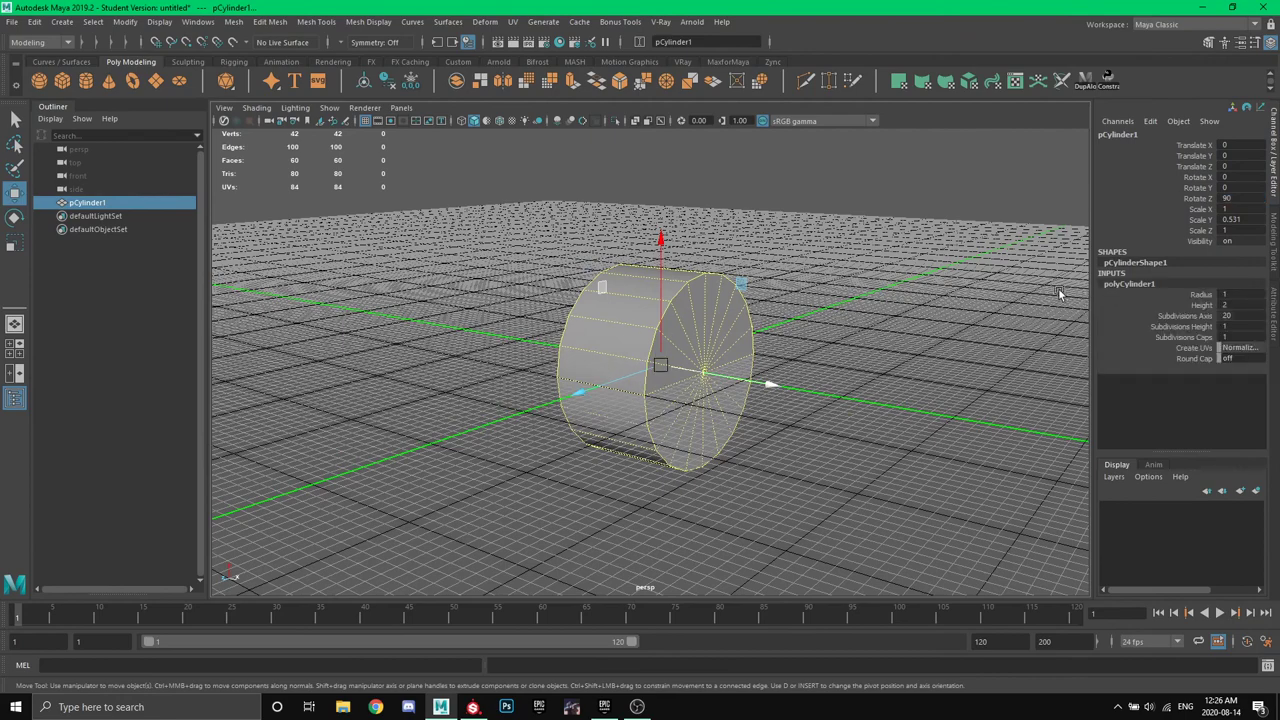
{"action": "left_click_drag", "start_coordinate": [1058, 288], "coordinate": [956, 342], "text": "alt"}
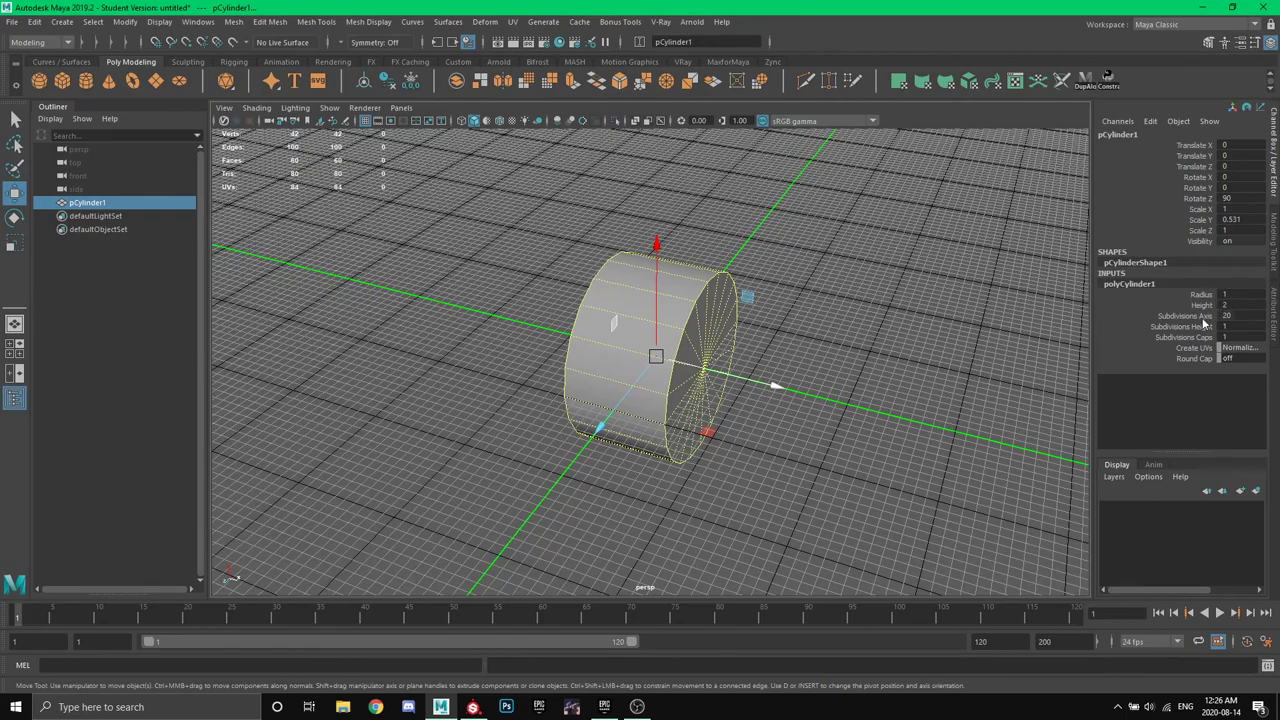
{"action": "left_click_drag", "start_coordinate": [1223, 315], "coordinate": [1191, 315]}
{"action": "left_click_drag", "start_coordinate": [850, 330], "coordinate": [838, 289], "text": "alt"}
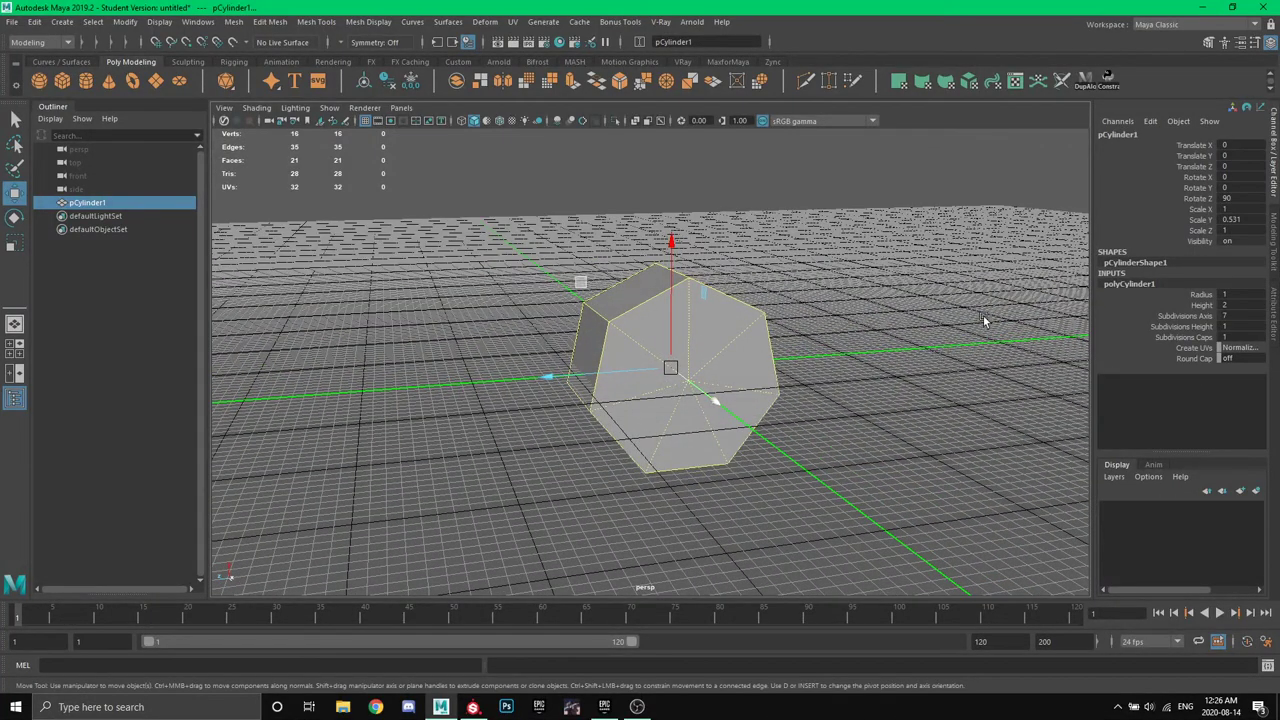
{"action": "double_click", "coordinate": [1228, 317]}
{"action": "type", "text": "5"}
{"action": "key", "text": "Return"}
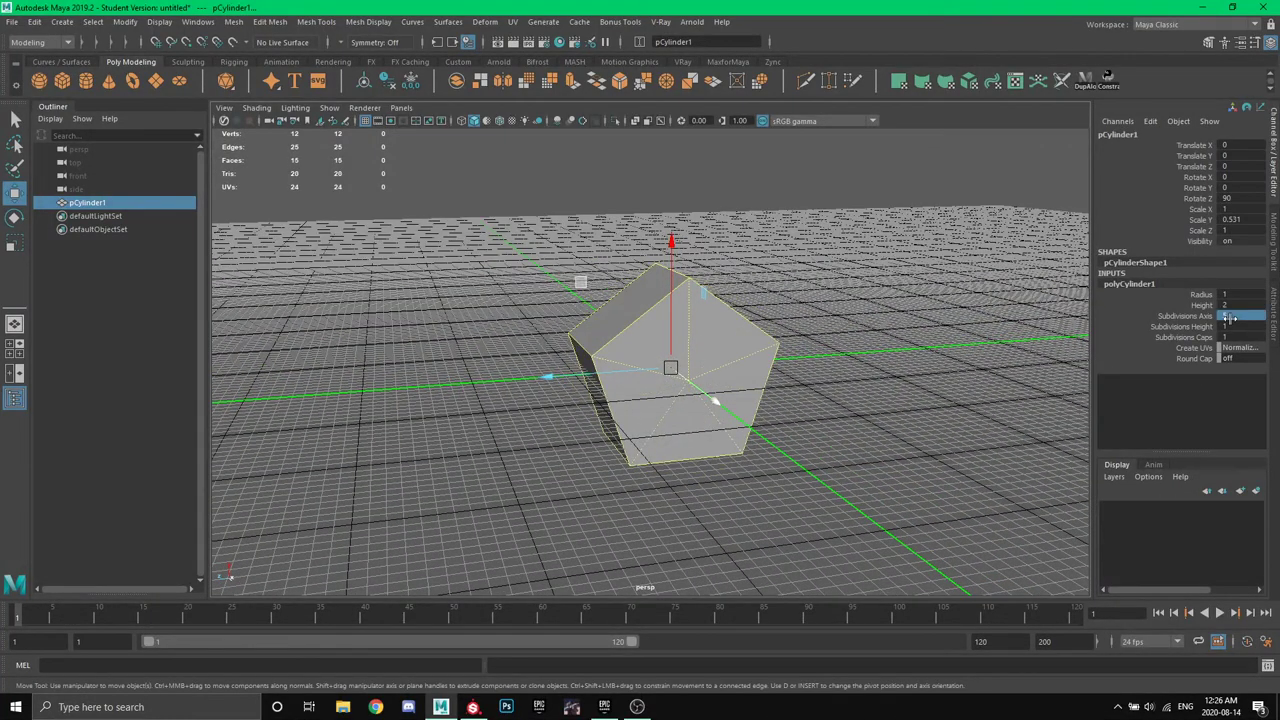
Set the cylinder's Subdivisions Axis to 6 to give it a hexagonal profile.
{"action": "left_click_drag", "start_coordinate": [781, 331], "coordinate": [620, 280], "text": "alt"}
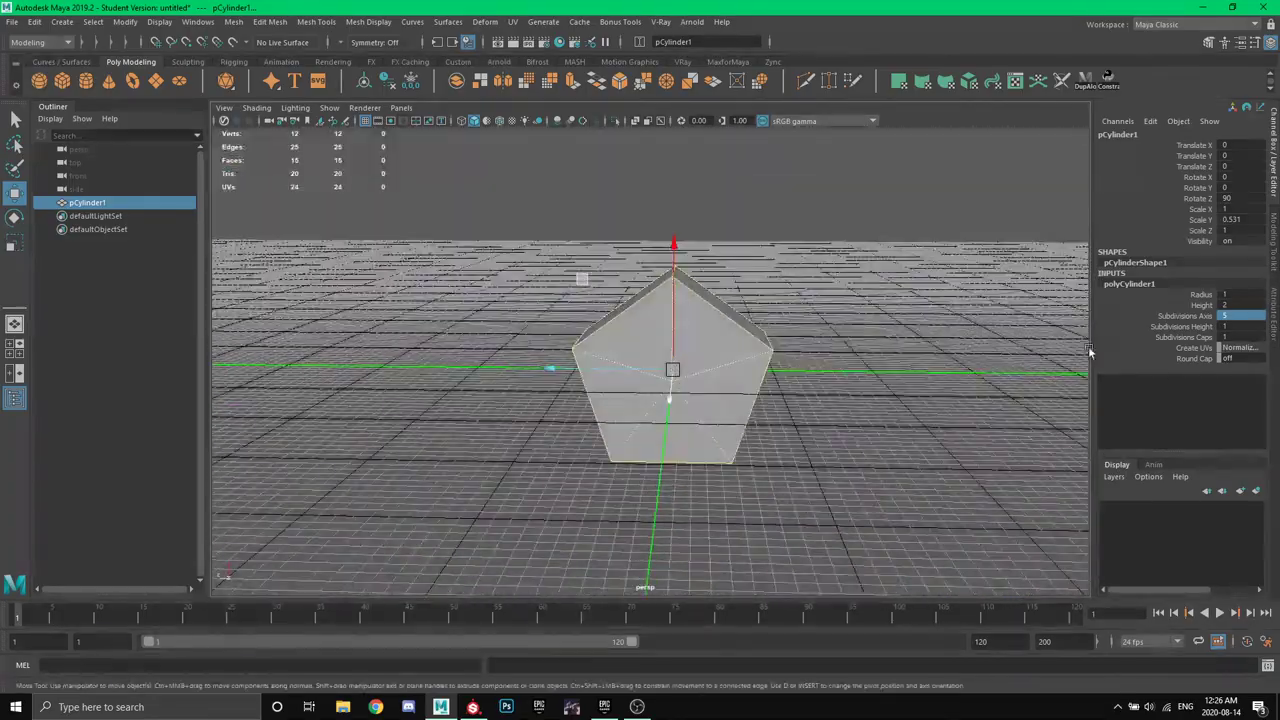
{"action": "left_click", "coordinate": [1225, 317]}
{"action": "type", "text": "6"}
{"action": "key", "text": "Return"}
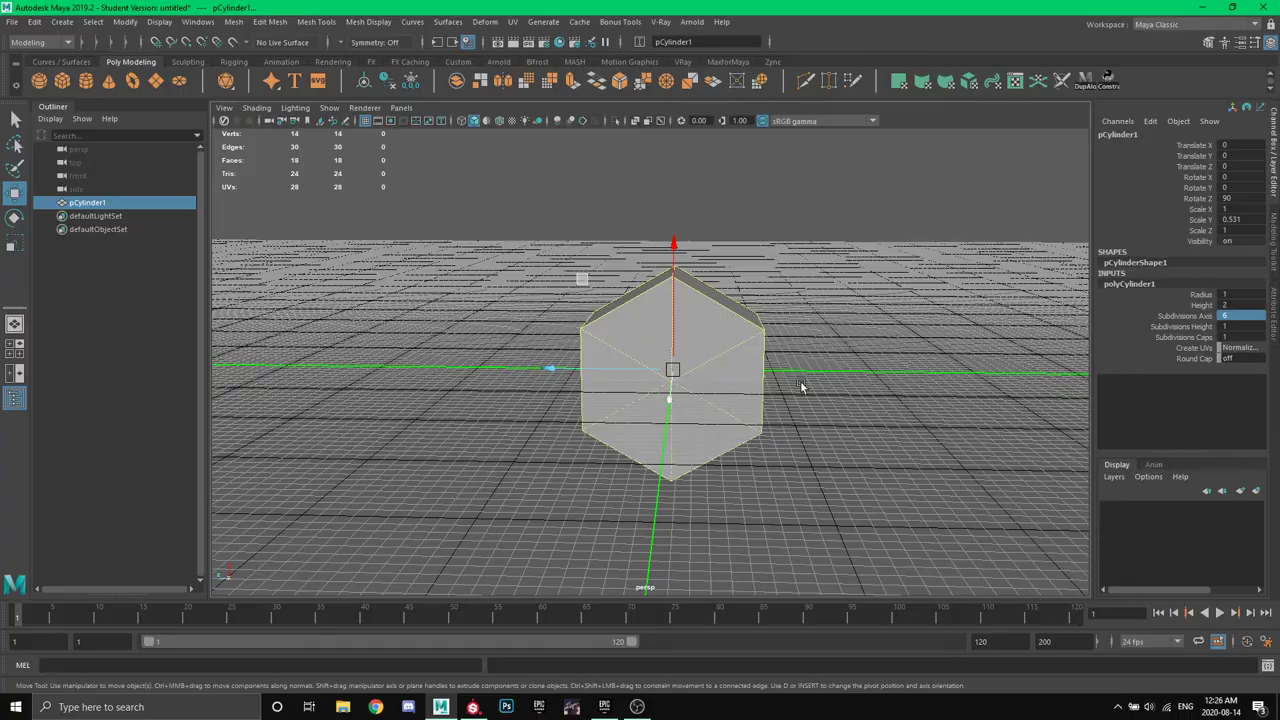
{"action": "mouse_move", "coordinate": [800, 381]}
{"action": "left_mouse_down", "text": "alt"}
{"action": "mouse_move", "coordinate": [806, 357]}
{"action": "mouse_move", "coordinate": [811, 391]}
{"action": "mouse_move", "coordinate": [717, 371]}
{"action": "mouse_move", "coordinate": [747, 285]}
{"action": "mouse_move", "coordinate": [878, 295]}
{"action": "mouse_move", "coordinate": [752, 289]}
{"action": "mouse_move", "coordinate": [818, 301]}
{"action": "mouse_move", "coordinate": [882, 287]}
{"action": "mouse_move", "coordinate": [752, 303]}
{"action": "mouse_move", "coordinate": [868, 336]}
{"action": "left_mouse_up", "text": "alt"}
{"action": "key", "text": "e"}
{"action": "key", "text": "w"}
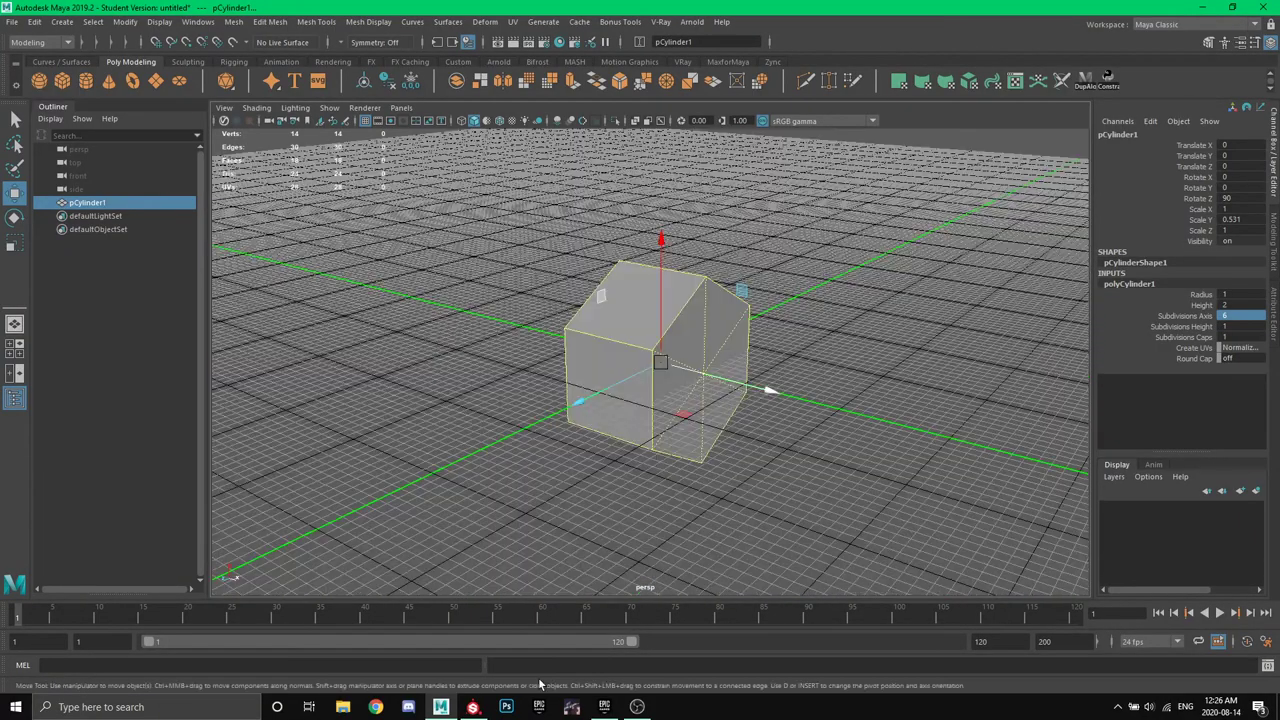
Switch to Substance Painter and examine the proportions of the finished dumbbell's heads.
{"action": "left_click", "coordinate": [474, 706]}
{"action": "mouse_move", "coordinate": [569, 432]}
{"action": "left_mouse_down", "text": "alt"}
{"action": "mouse_move", "coordinate": [569, 396]}
{"action": "mouse_move", "coordinate": [663, 360]}
{"action": "mouse_move", "coordinate": [562, 348]}
{"action": "left_mouse_up", "text": "alt"}
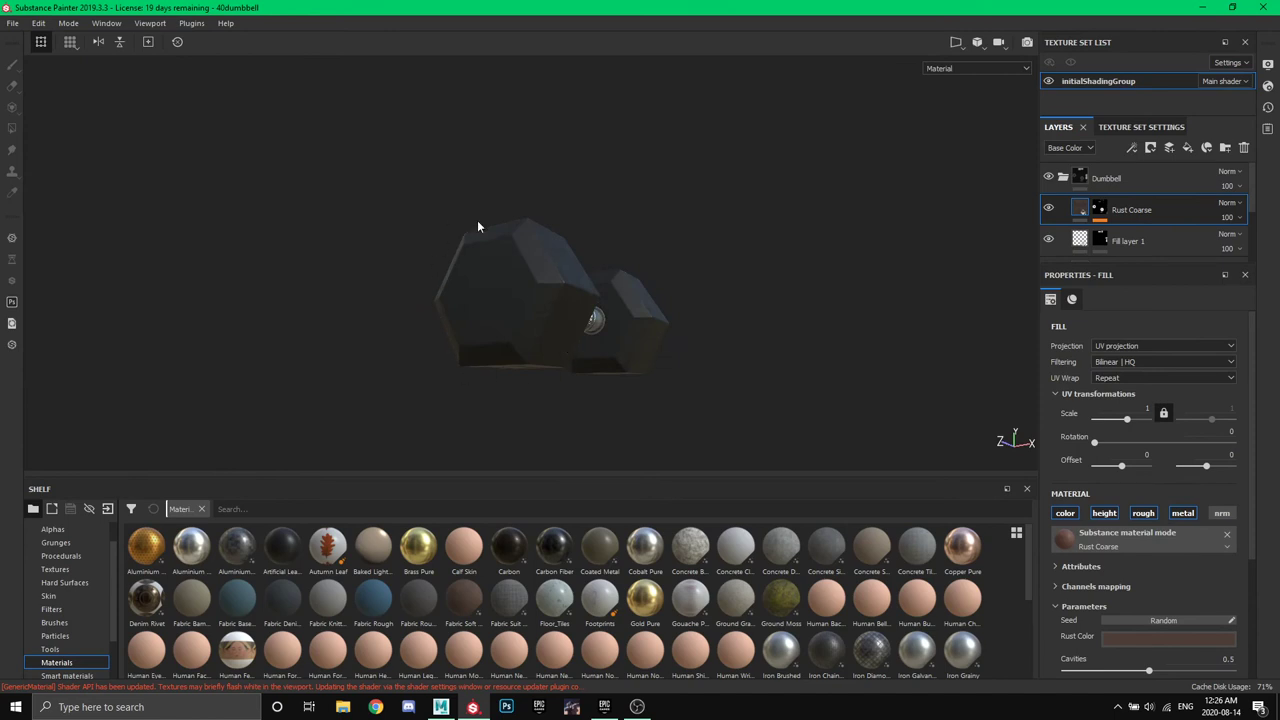
{"action": "mouse_move", "coordinate": [597, 273]}
{"action": "left_mouse_down", "text": "alt"}
{"action": "mouse_move", "coordinate": [451, 363]}
{"action": "mouse_move", "coordinate": [454, 277]}
{"action": "left_mouse_up", "text": "alt"}
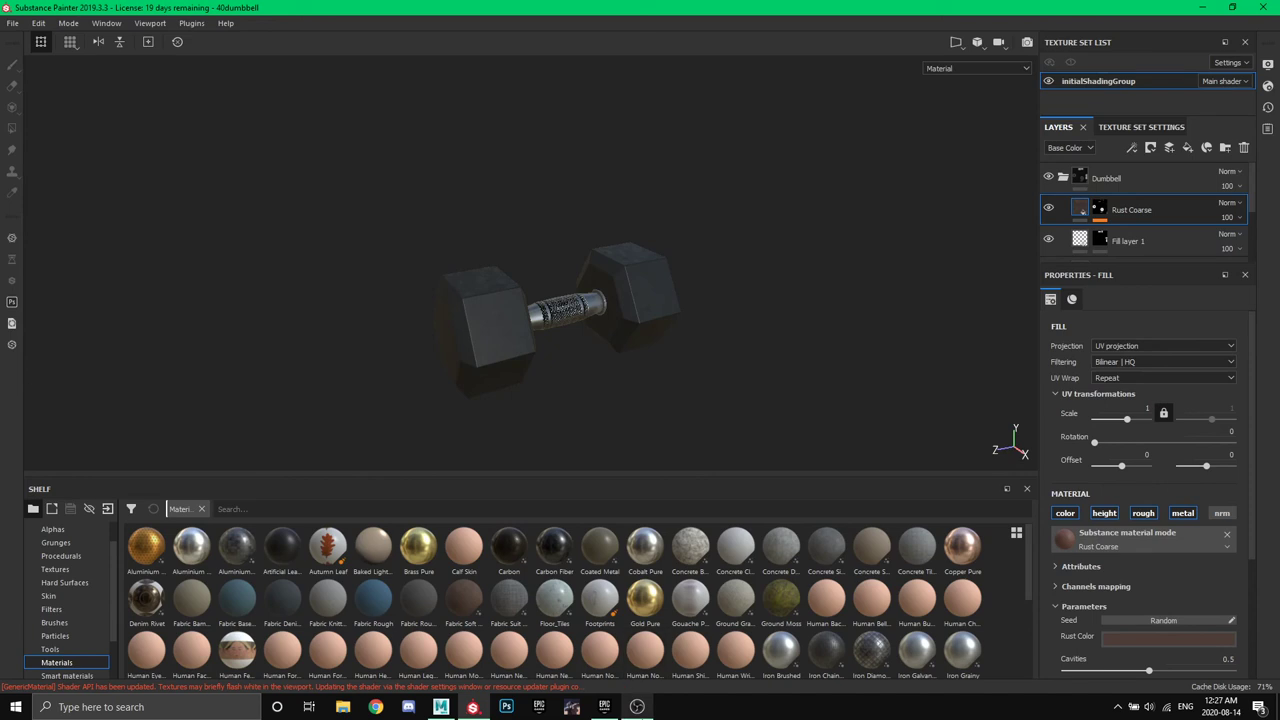
Switch back to Maya and lengthen the hexagonal cylinder along its axis to a Scale Y of about 0.591.
{"action": "left_click", "coordinate": [441, 706]}
{"action": "left_click_drag", "start_coordinate": [611, 469], "coordinate": [663, 434], "text": "alt"}
{"action": "key", "text": "r"}
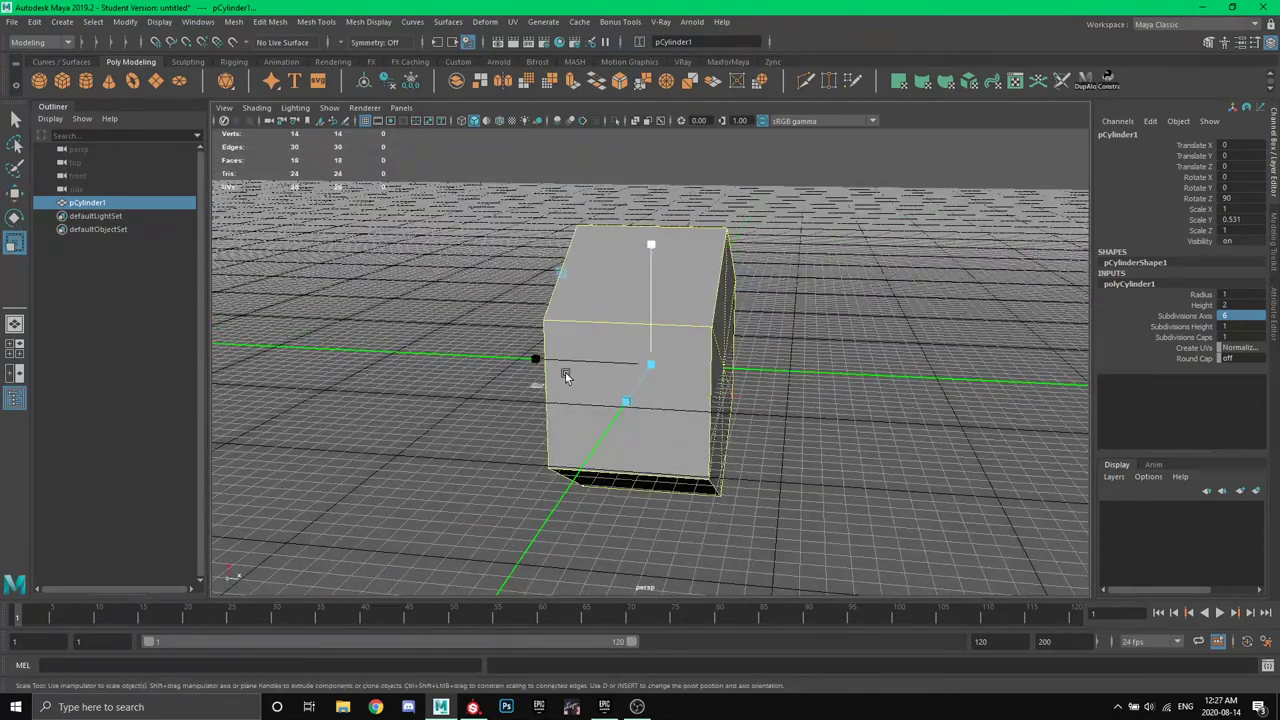
{"action": "left_click_drag", "start_coordinate": [563, 371], "coordinate": [552, 367]}
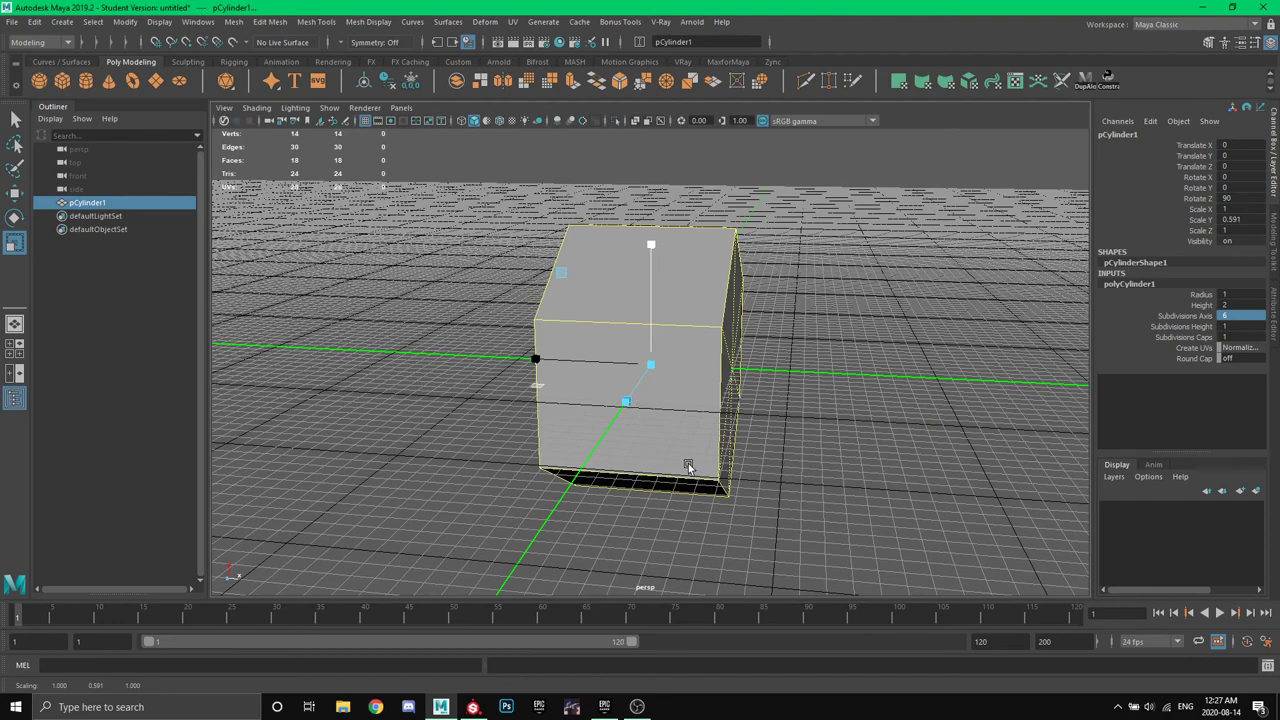
{"action": "left_click_drag", "start_coordinate": [688, 467], "coordinate": [694, 480], "text": "alt"}
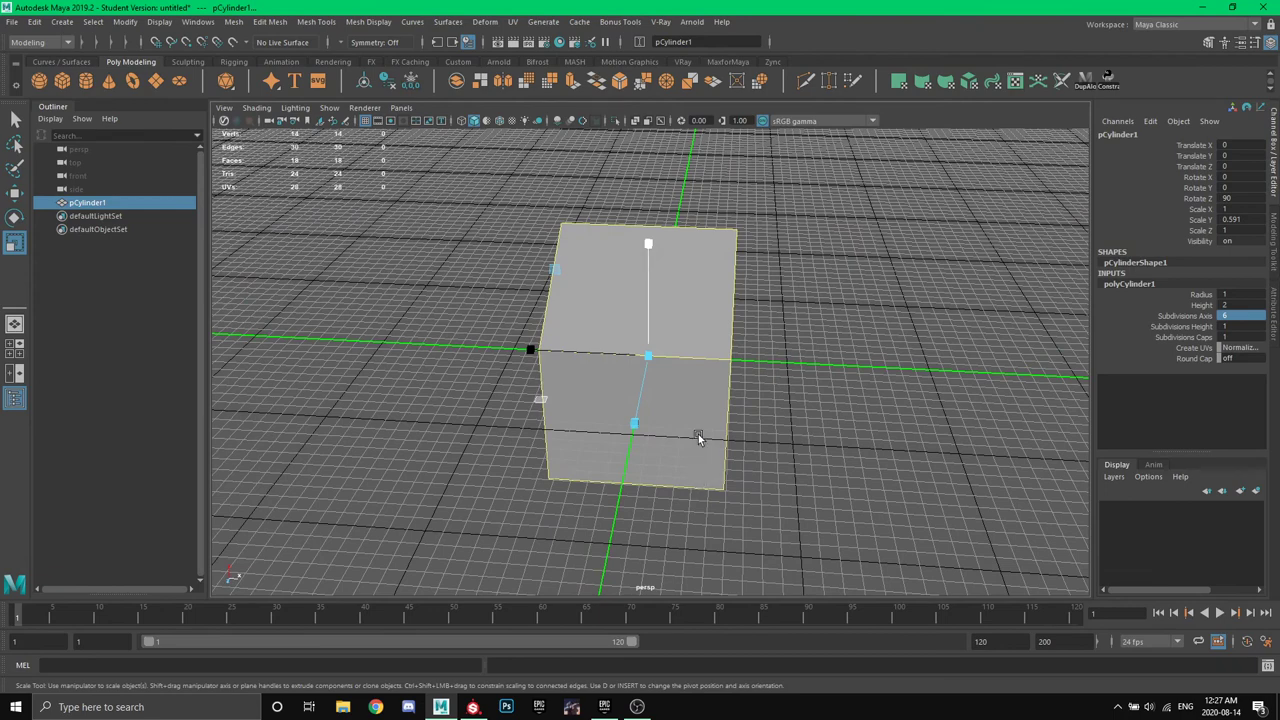
{"action": "left_click_drag", "start_coordinate": [698, 438], "coordinate": [583, 414], "text": "alt"}
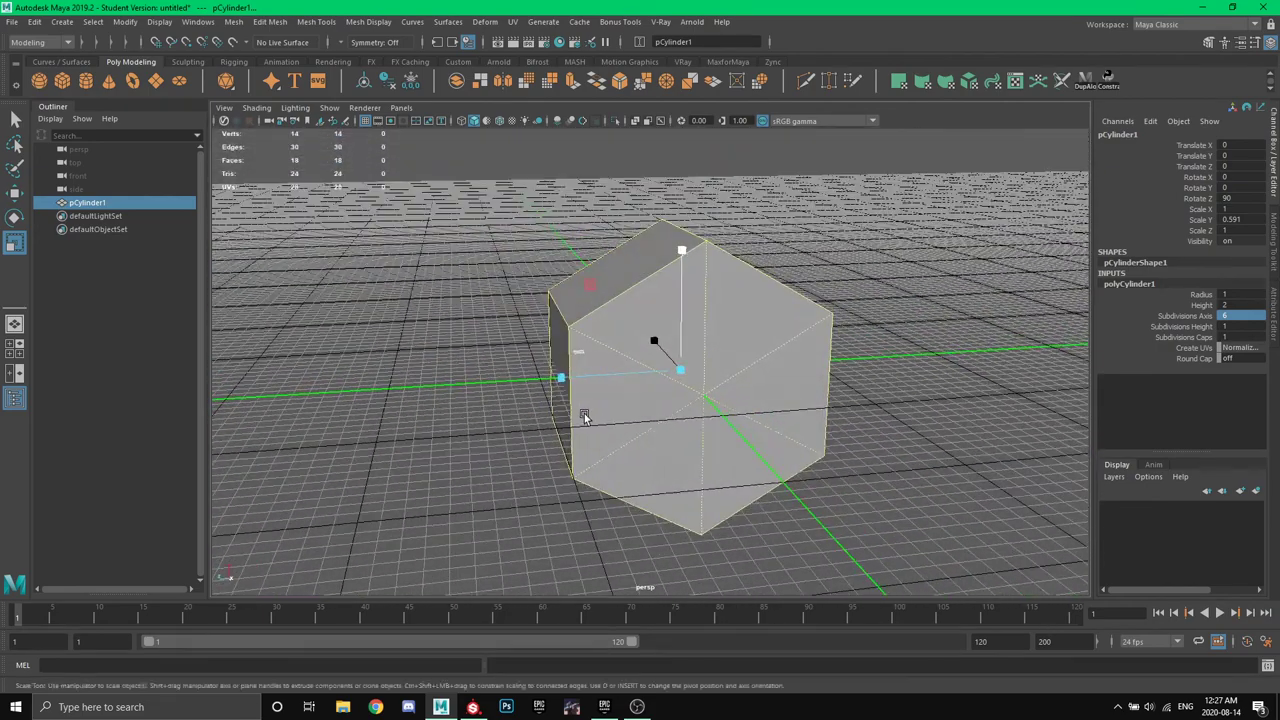
Raise the cylinder slightly to a Translate Y of about 0.019.
{"action": "key", "text": "w"}
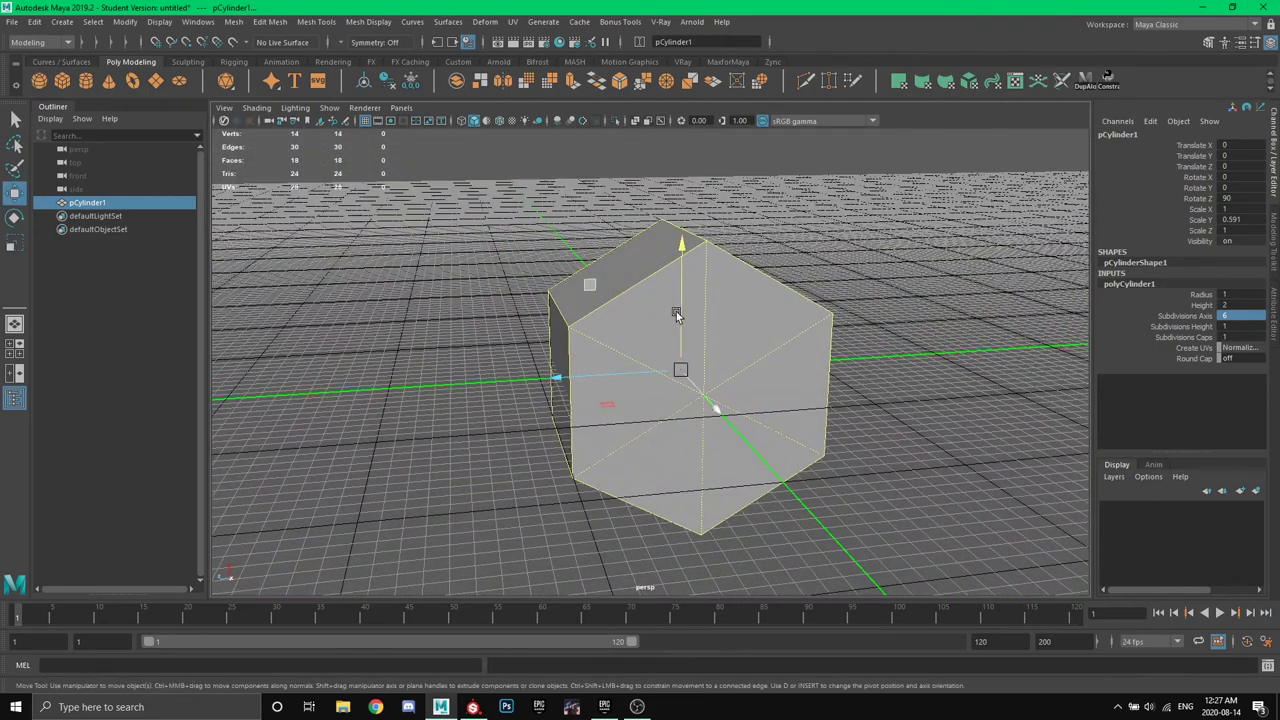
{"action": "left_click_drag", "start_coordinate": [676, 311], "coordinate": [655, 383]}
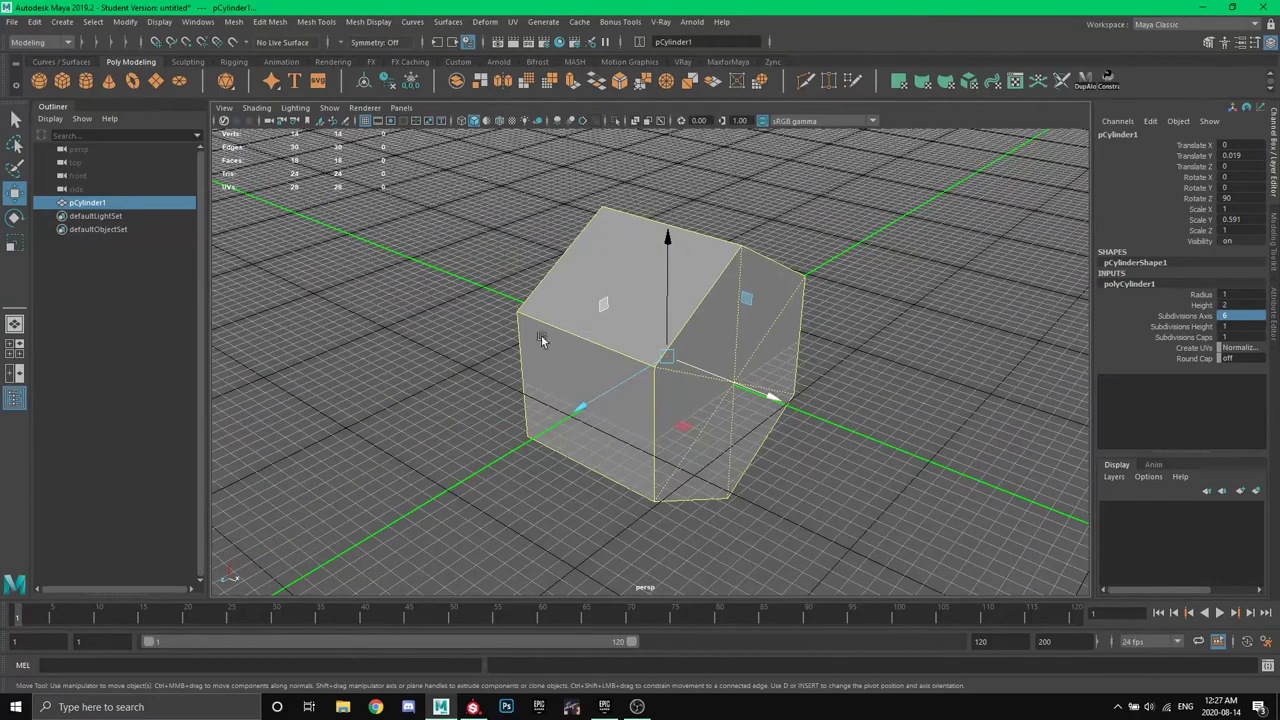
{"action": "left_click_drag", "start_coordinate": [541, 335], "coordinate": [561, 316], "text": "alt"}
{"action": "mouse_move", "coordinate": [672, 252]}
{"action": "left_mouse_down", "text": "alt"}
{"action": "mouse_move", "coordinate": [660, 248]}
{"action": "mouse_move", "coordinate": [688, 244]}
{"action": "mouse_move", "coordinate": [684, 256]}
{"action": "left_mouse_up", "text": "alt"}
Select the ring of six lengthwise edges around the side of the cylinder in edge mode.
{"action": "right_click", "coordinate": [697, 219]}
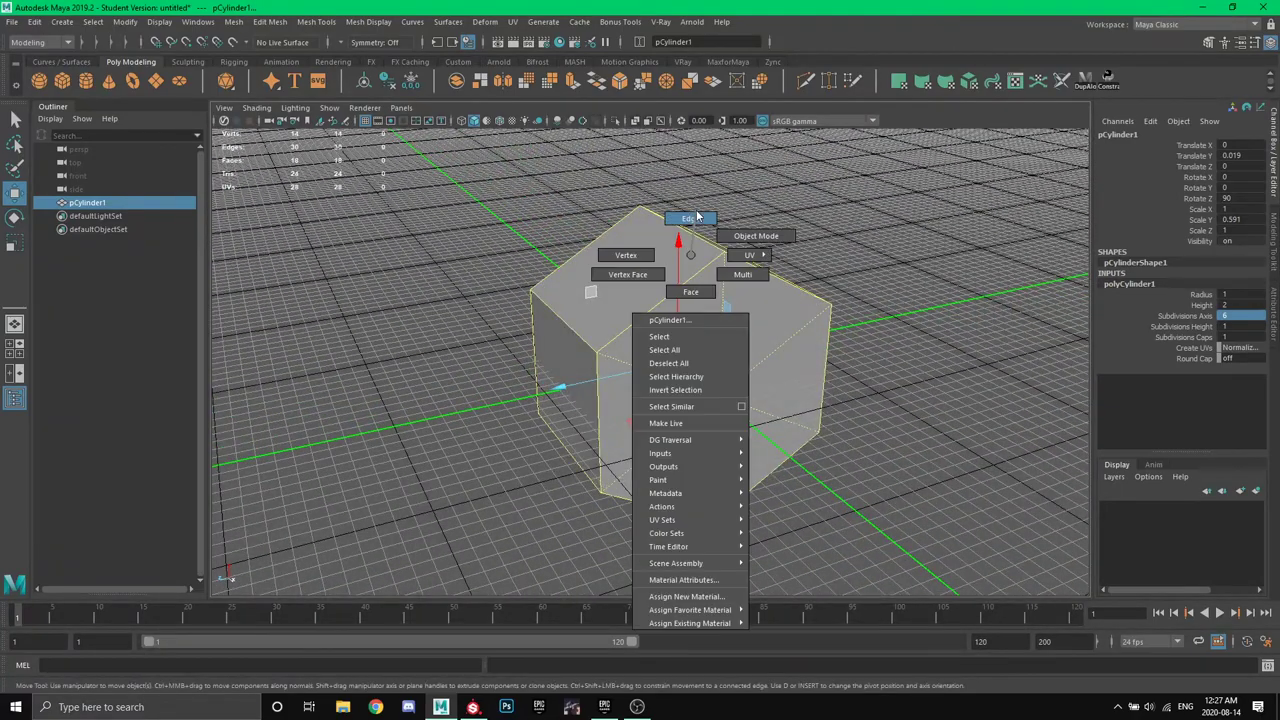
{"action": "left_click", "coordinate": [697, 222]}
{"action": "left_click_drag", "start_coordinate": [694, 220], "coordinate": [711, 263], "text": "alt"}
{"action": "left_click_drag", "start_coordinate": [611, 360], "coordinate": [681, 435], "text": "alt"}
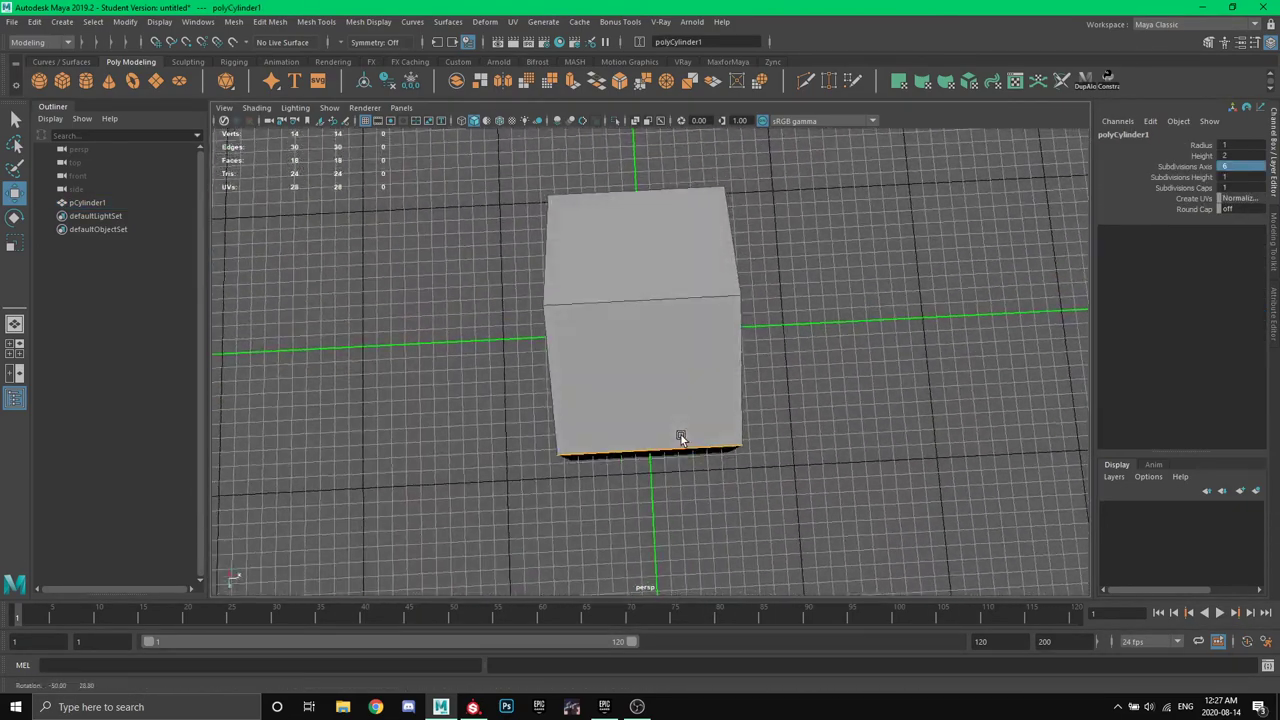
{"action": "left_click_drag", "start_coordinate": [633, 183], "coordinate": [663, 252]}
{"action": "left_click", "coordinate": [604, 313]}
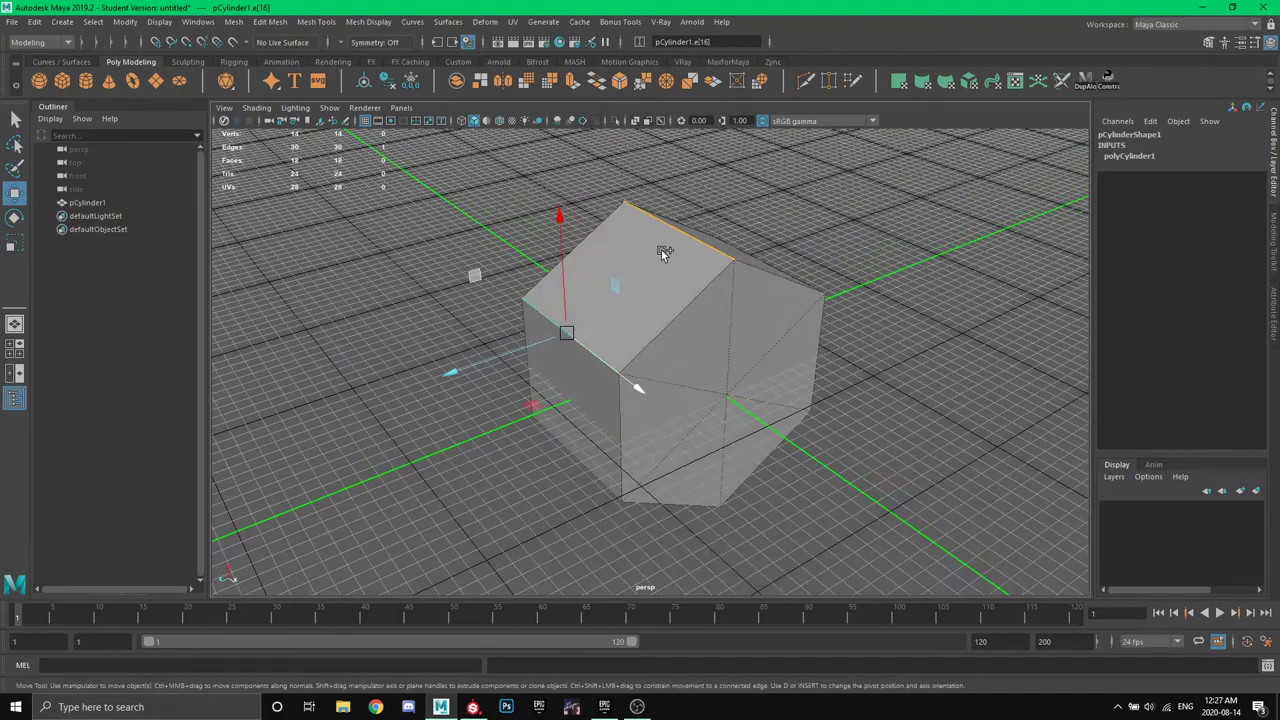
{"action": "double_click", "coordinate": [700, 242]}
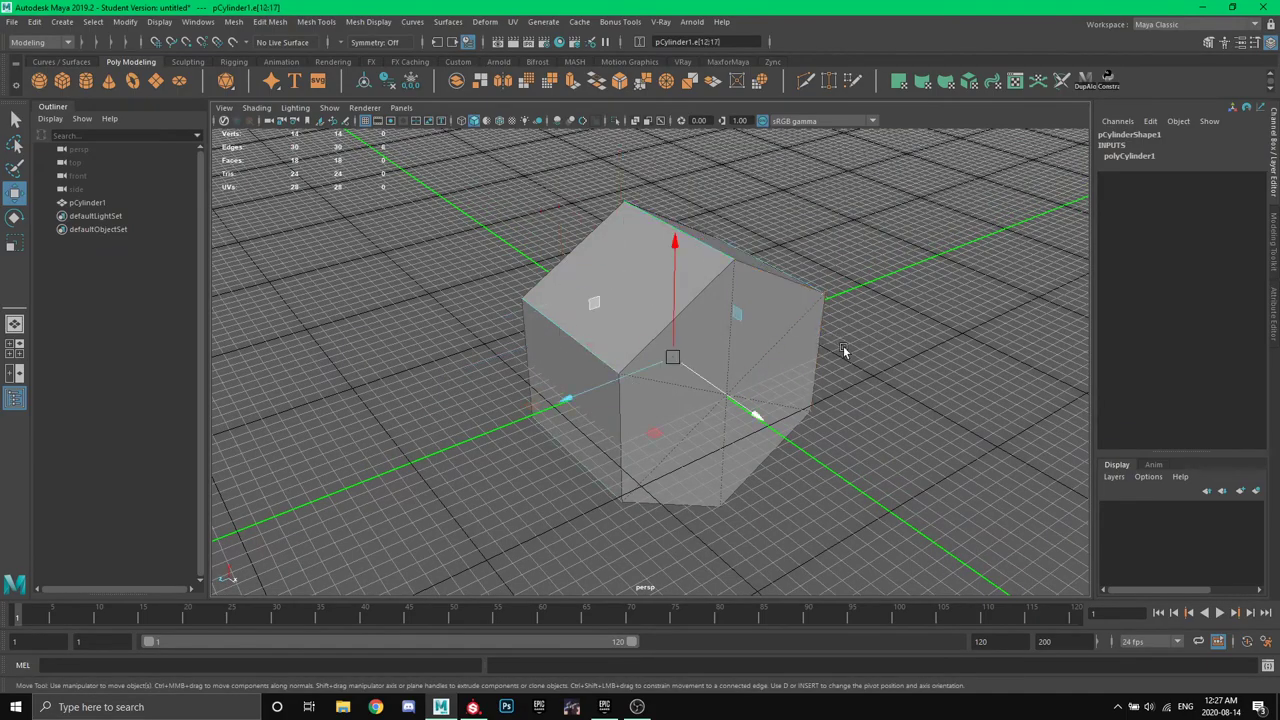
{"action": "left_click_drag", "start_coordinate": [843, 351], "coordinate": [819, 361], "text": "alt"}
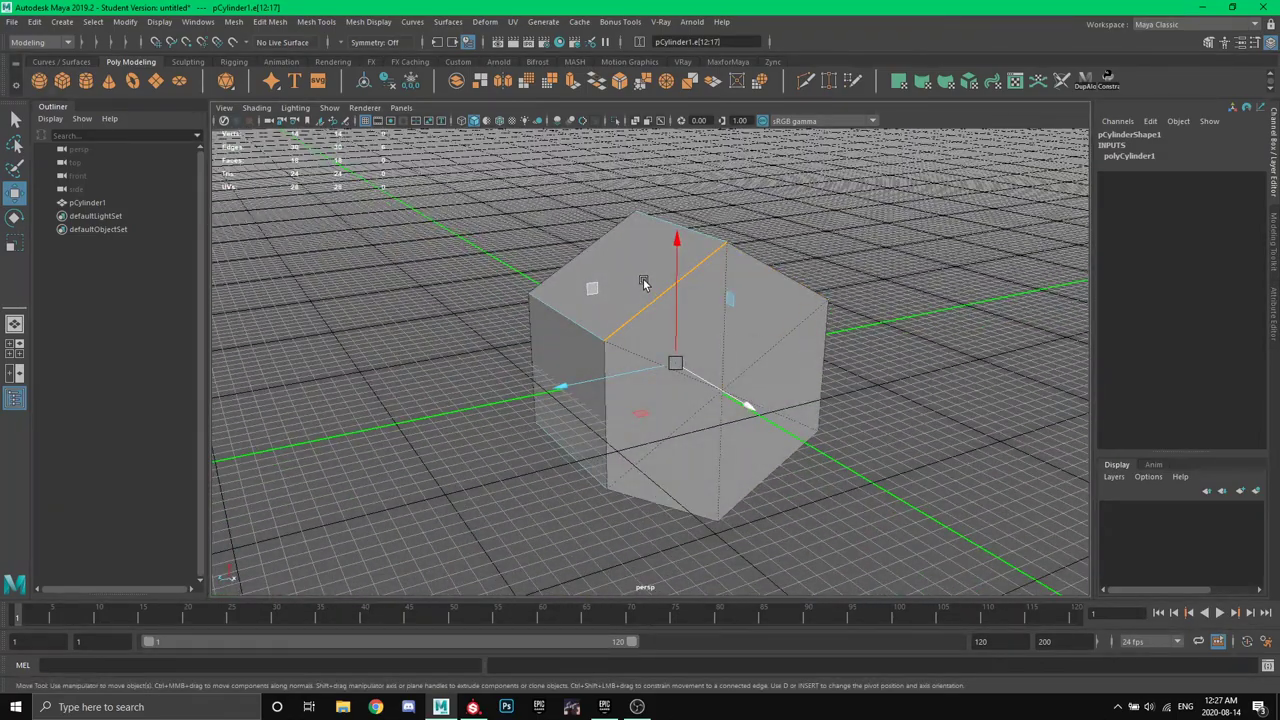
Try to bevel the six lengthwise edges with a Fraction of 0.5, and undo the bevel.
{"action": "right_click", "coordinate": [772, 212]}
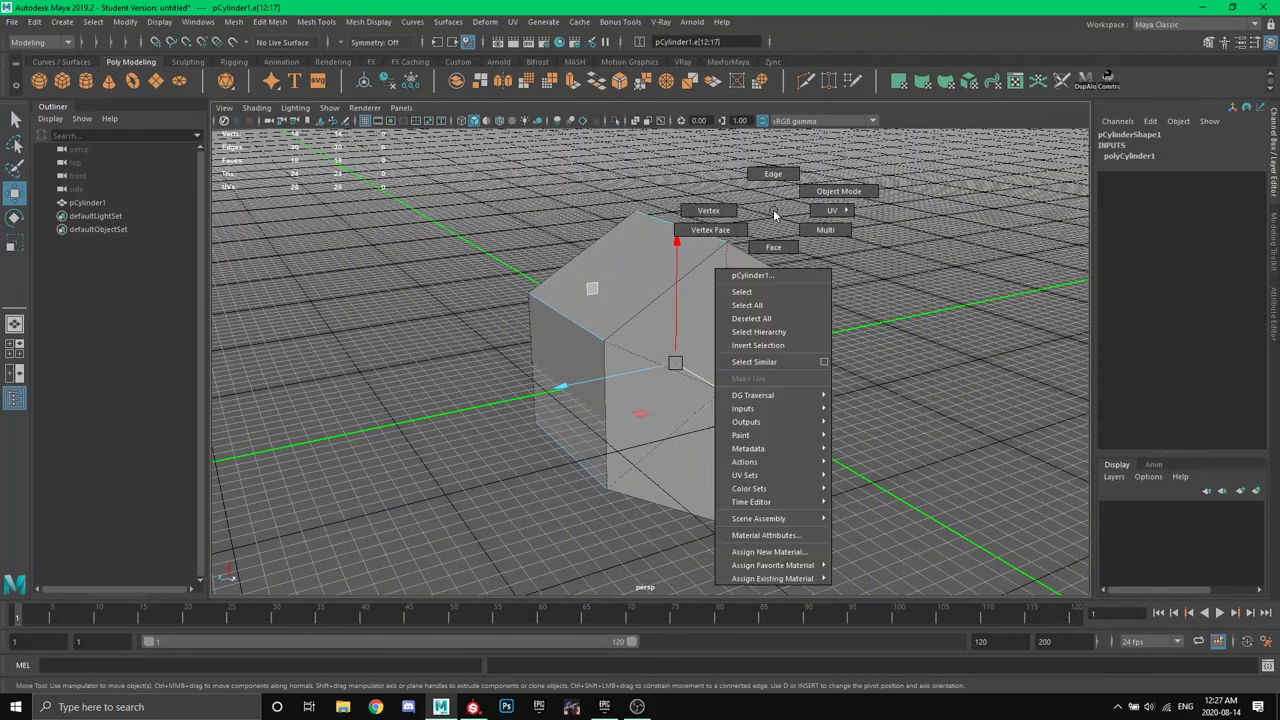
{"action": "right_click", "coordinate": [773, 213], "text": "shift"}
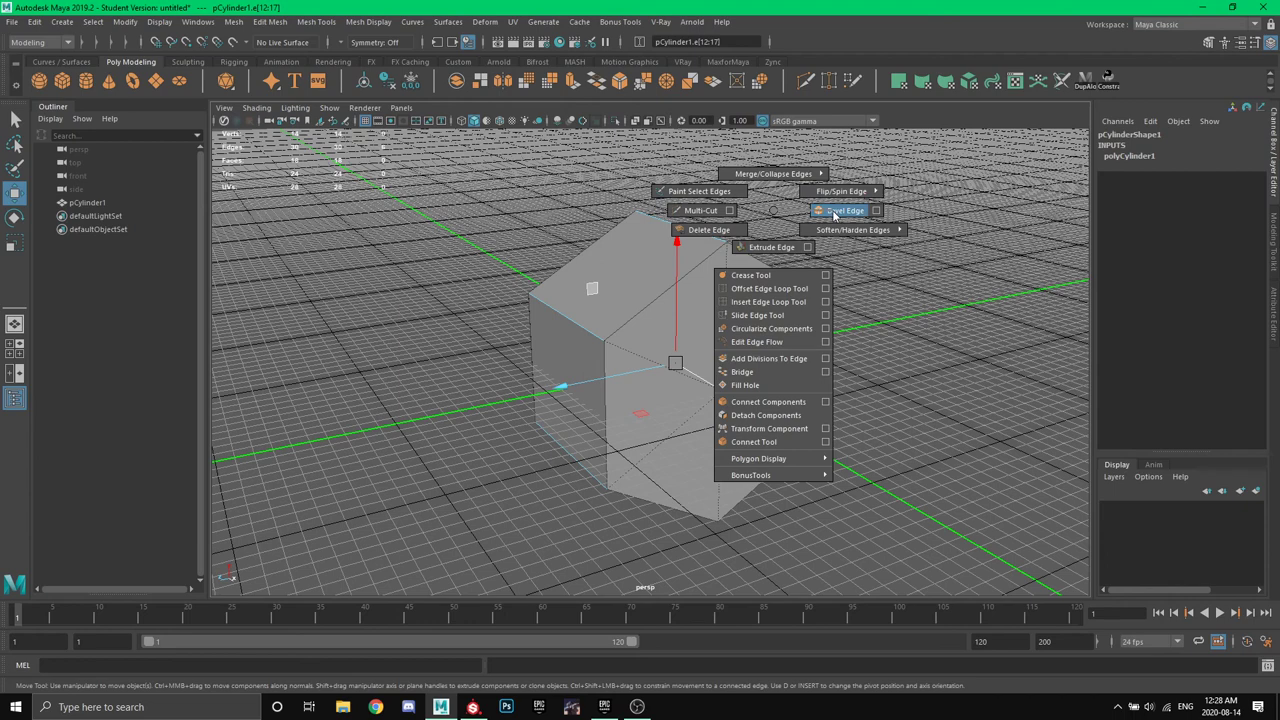
{"action": "right_click_drag", "start_coordinate": [783, 212], "coordinate": [775, 211], "text": "shift"}
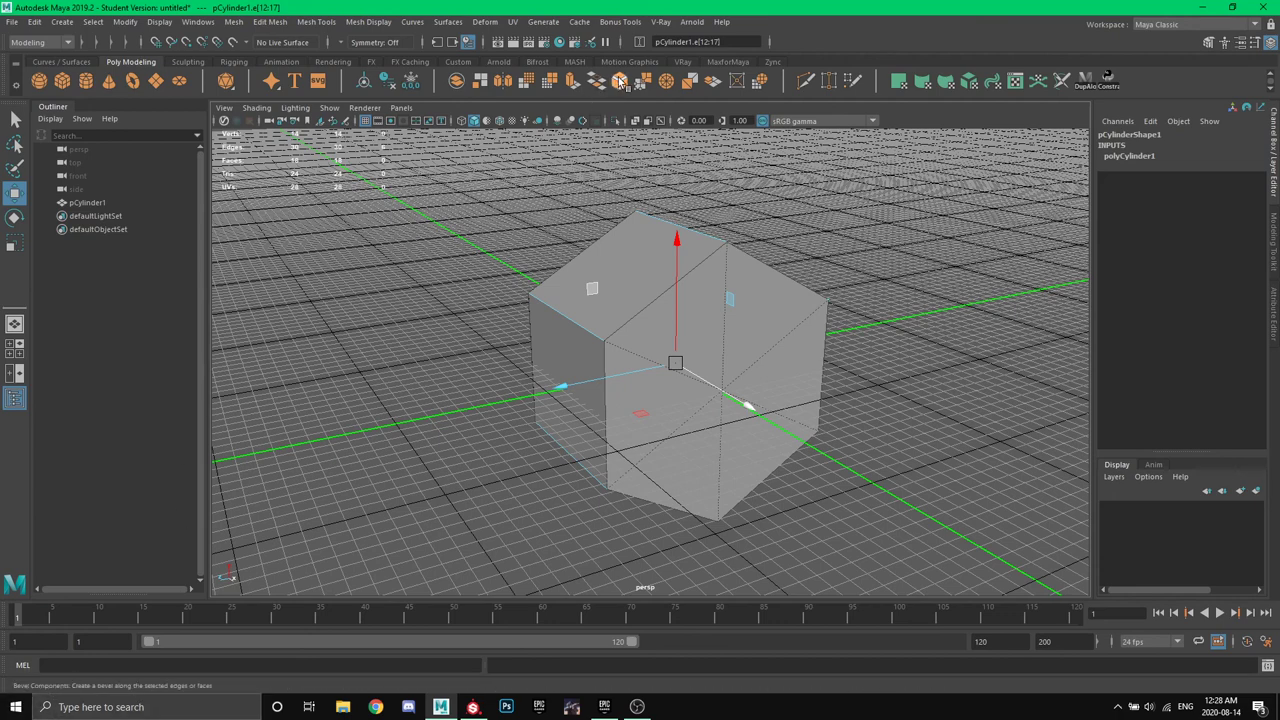
{"action": "left_click", "coordinate": [765, 260]}
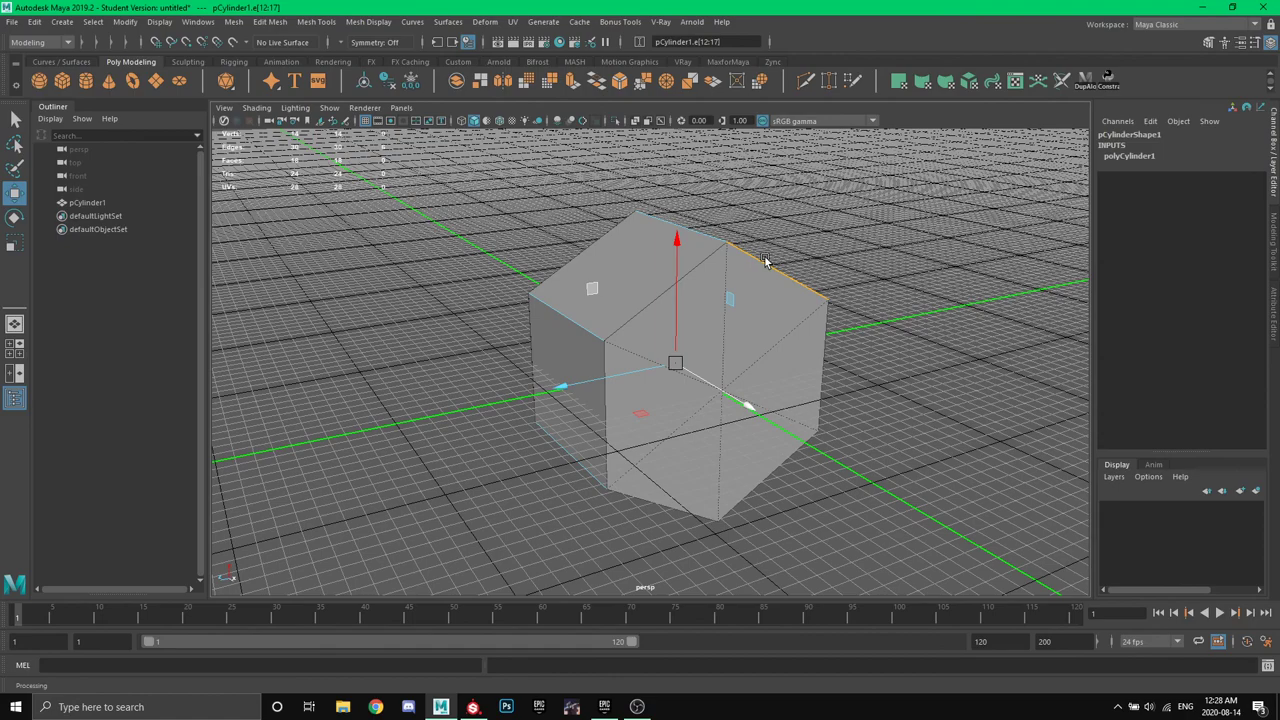
{"action": "key", "text": "ctrl+b"}
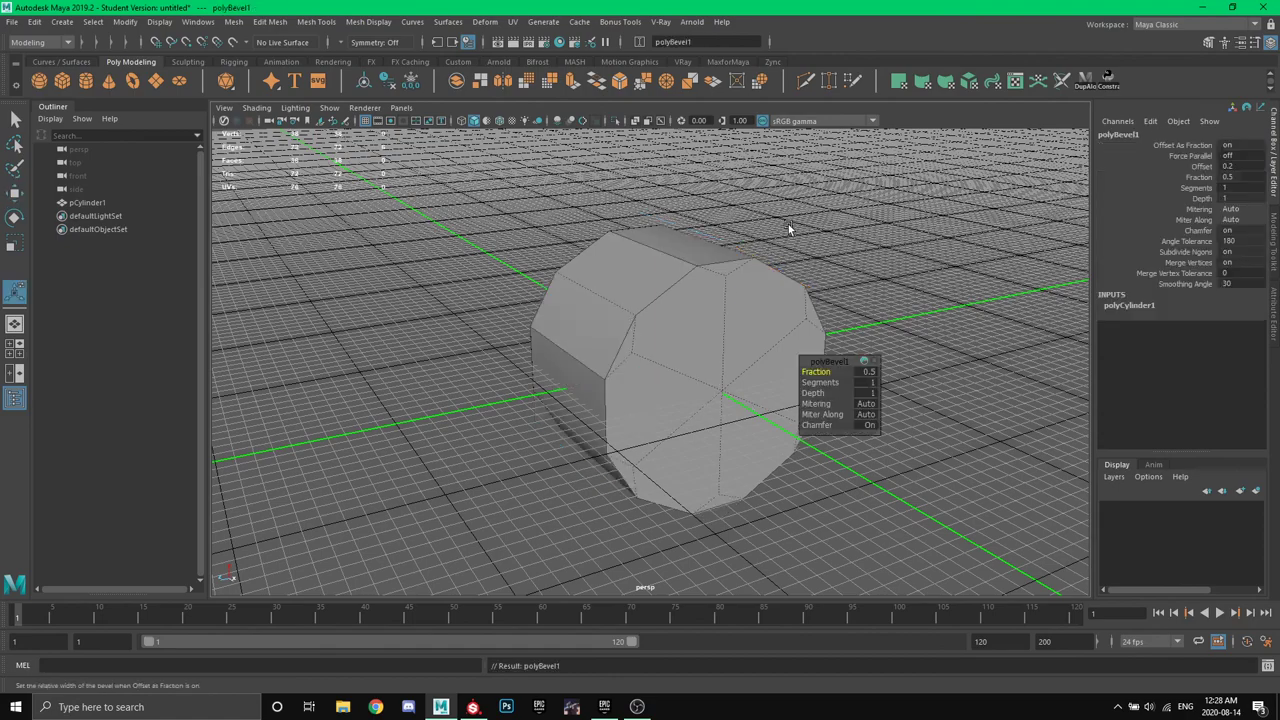
{"action": "key", "text": "ctrl+z"}
{"action": "left_click_drag", "start_coordinate": [806, 248], "coordinate": [752, 208], "text": "alt"}
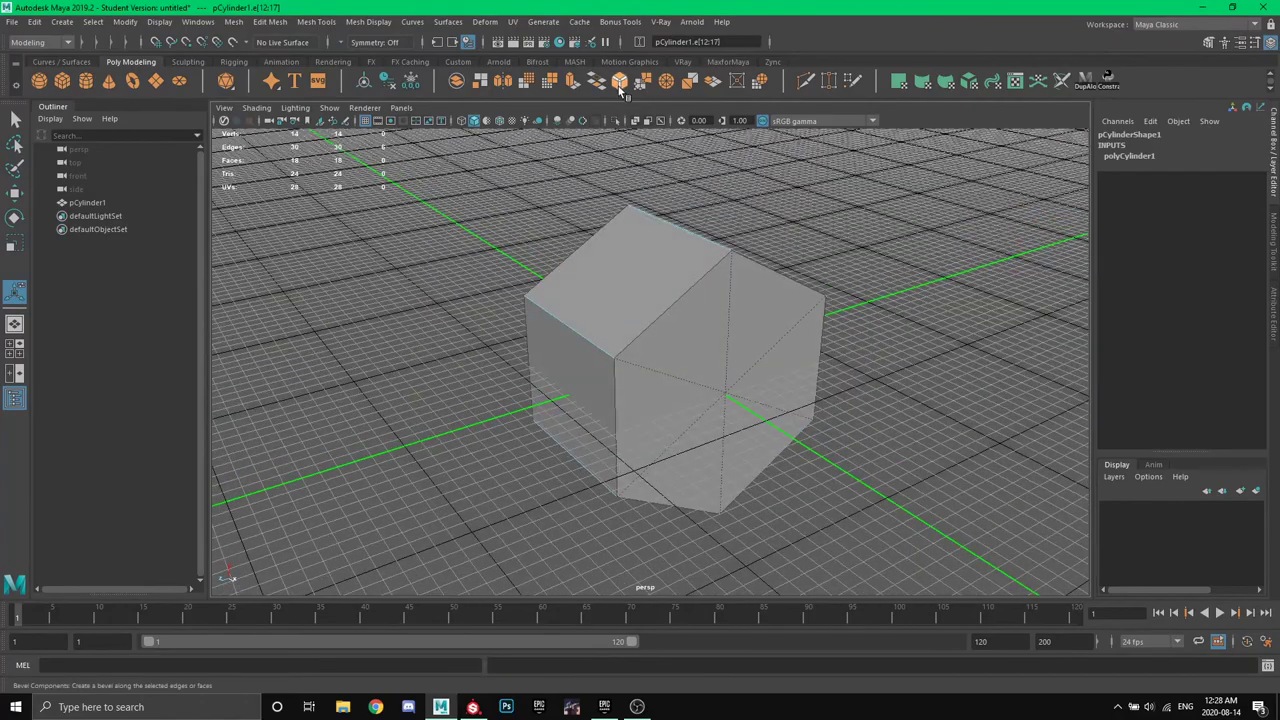
Bevel the six lengthwise edges of the cylinder with a Fraction of 0.05.
{"action": "key", "text": "ctrl+b"}
{"action": "mouse_move", "coordinate": [854, 184]}
{"action": "left_mouse_down", "text": "alt"}
{"action": "mouse_move", "coordinate": [811, 179]}
{"action": "mouse_move", "coordinate": [864, 198]}
{"action": "left_mouse_up", "text": "alt"}
{"action": "left_click_drag", "start_coordinate": [813, 372], "coordinate": [810, 373]}
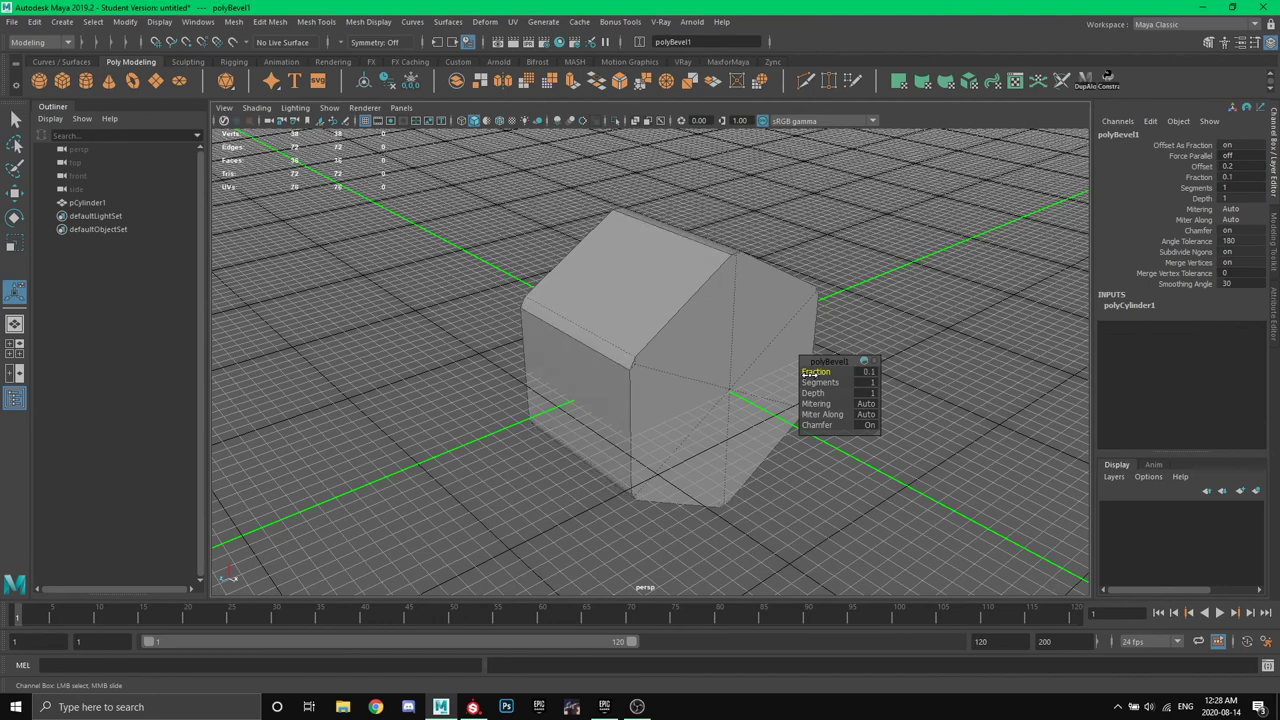
{"action": "left_click", "coordinate": [865, 372]}
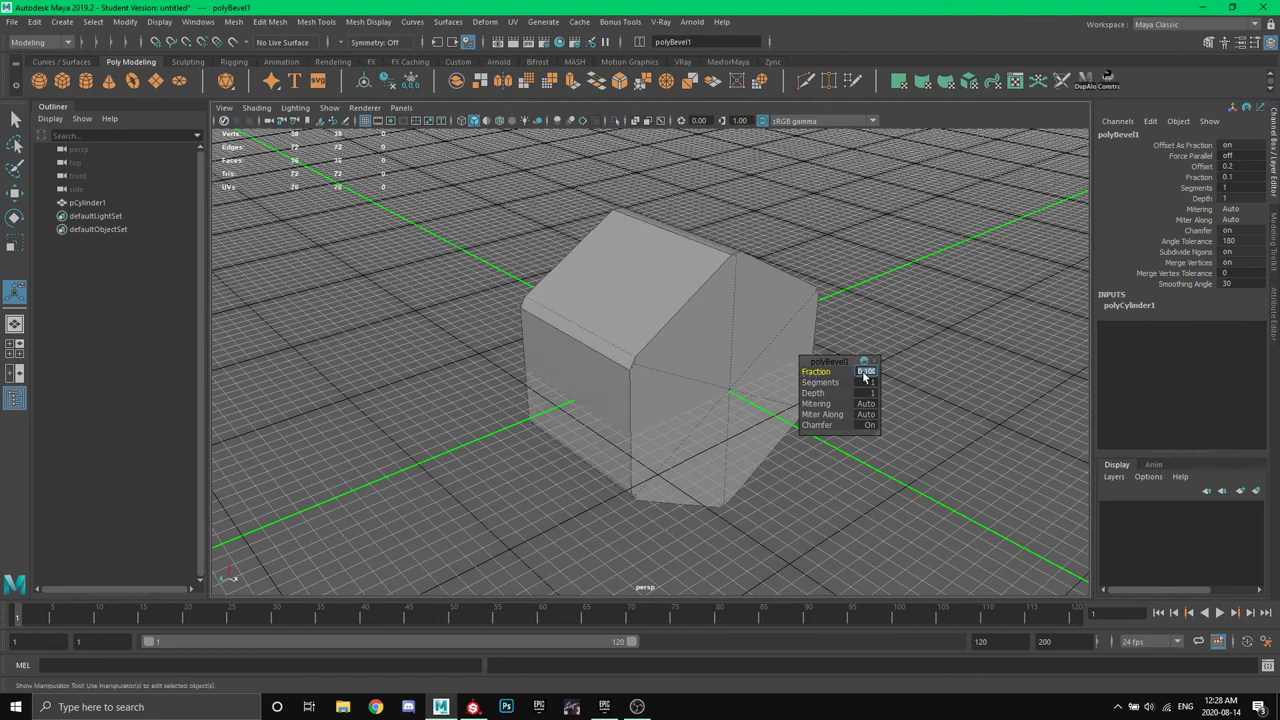
{"action": "type", "text": "0.05"}
{"action": "key", "text": "Return"}
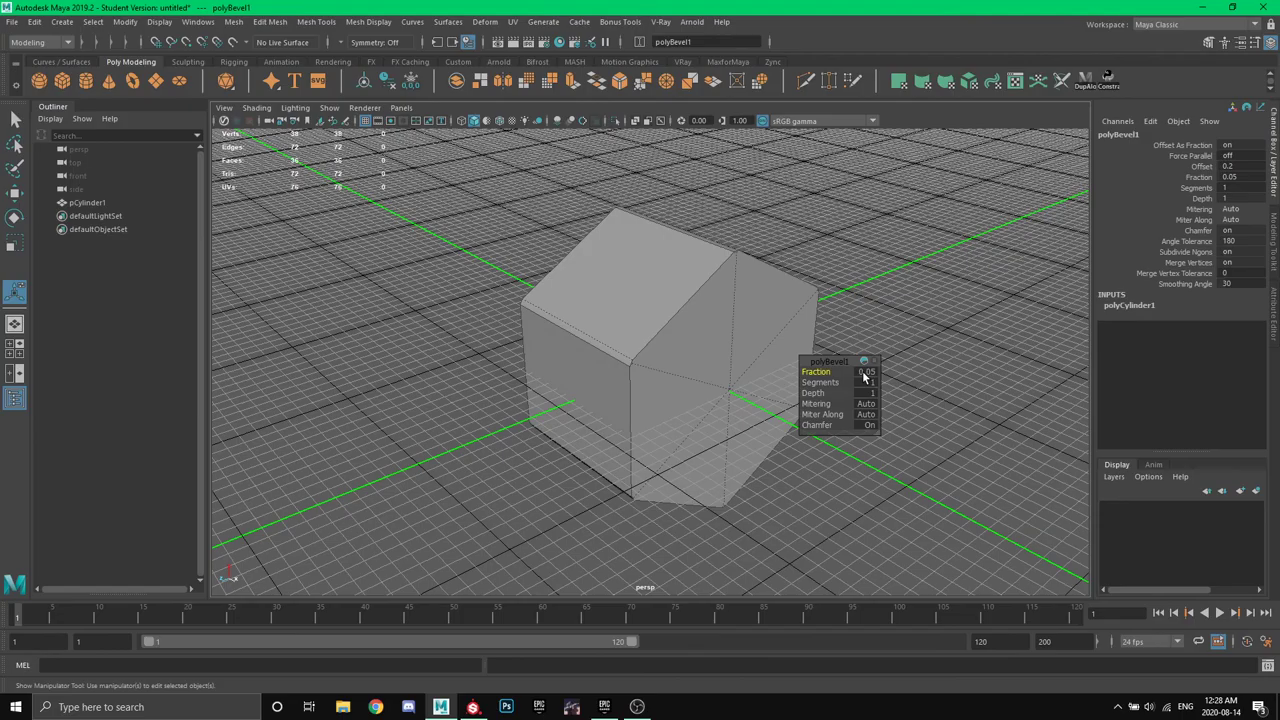
Set the lengthwise edge bevel's Segments to 2.
{"action": "left_click_drag", "start_coordinate": [814, 277], "coordinate": [816, 372], "text": "alt"}
{"action": "scroll", "coordinate": [806, 275], "scroll_direction": "up", "scroll_amount": 4}
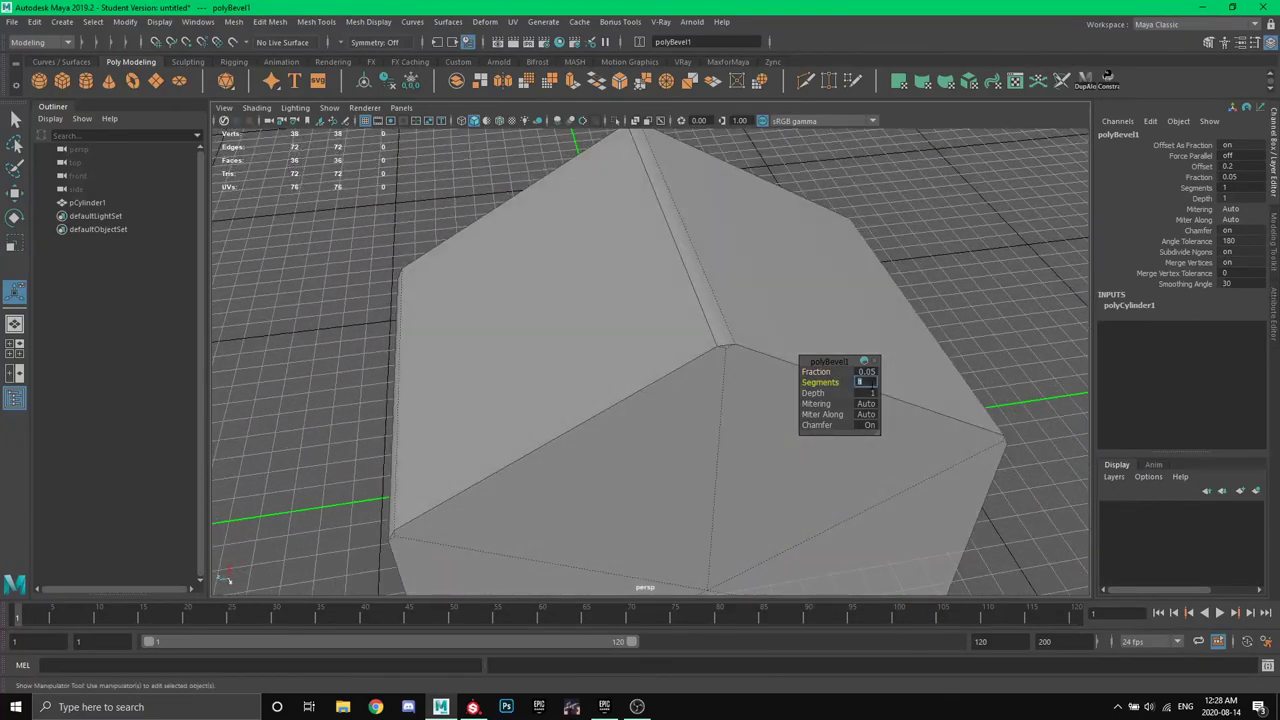
{"action": "key", "text": "Return"}
{"action": "left_click_drag", "start_coordinate": [706, 320], "coordinate": [517, 311], "text": "alt"}
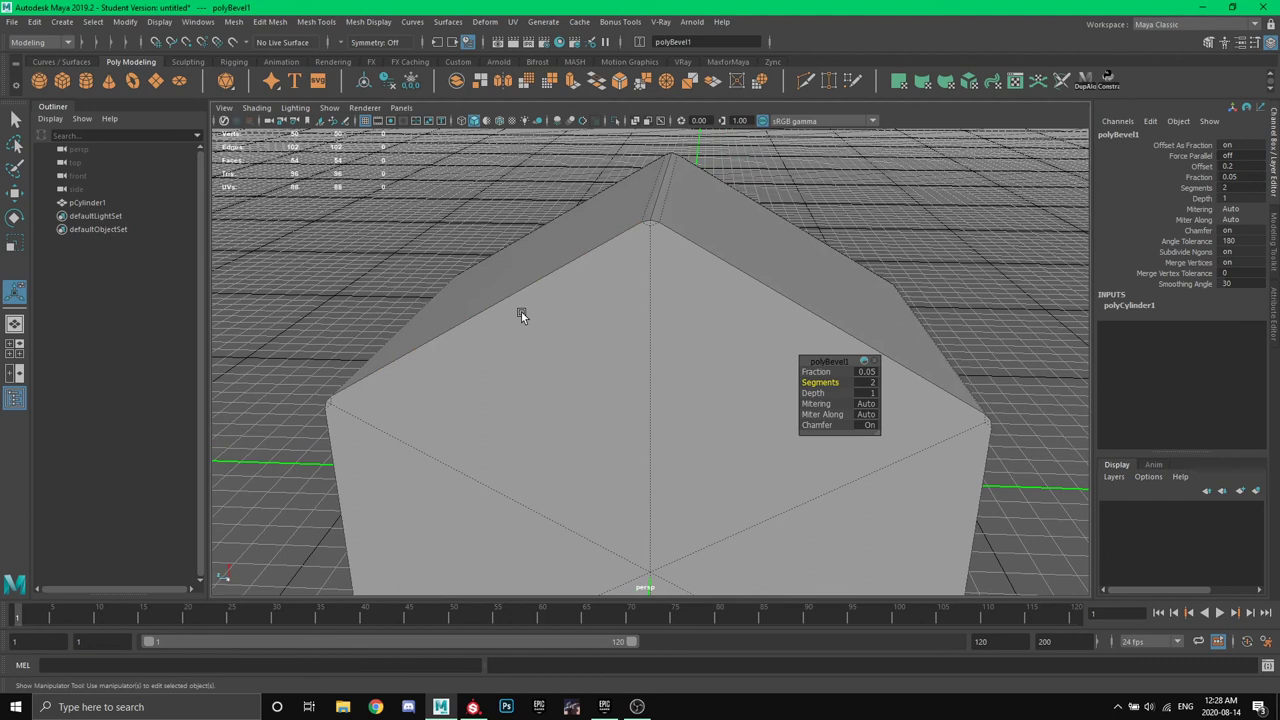
Examine the cylinder's cap edges and switch to Substance Painter to compare them with the finished dumbbell's heads.
{"action": "left_click", "coordinate": [521, 312]}
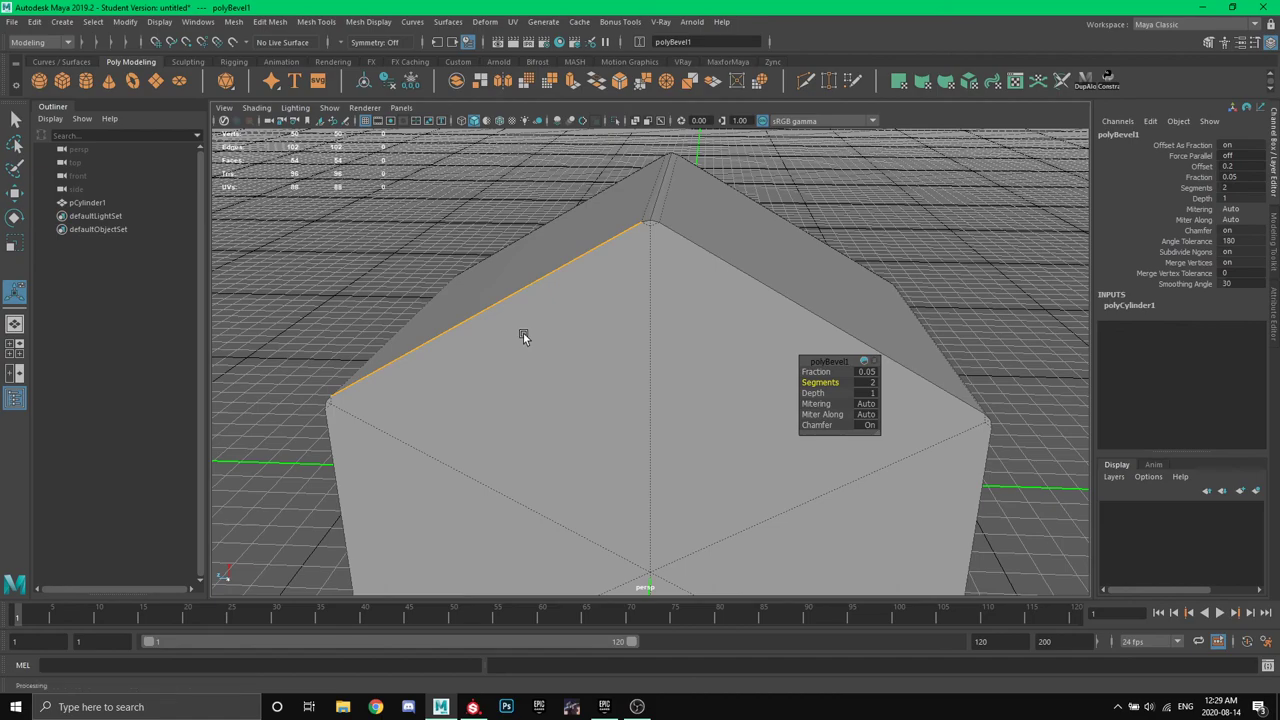
{"action": "left_click", "coordinate": [645, 290]}
{"action": "left_click_drag", "start_coordinate": [637, 278], "coordinate": [689, 251], "text": "alt"}
{"action": "left_click_drag", "start_coordinate": [734, 287], "coordinate": [771, 263], "text": "alt"}
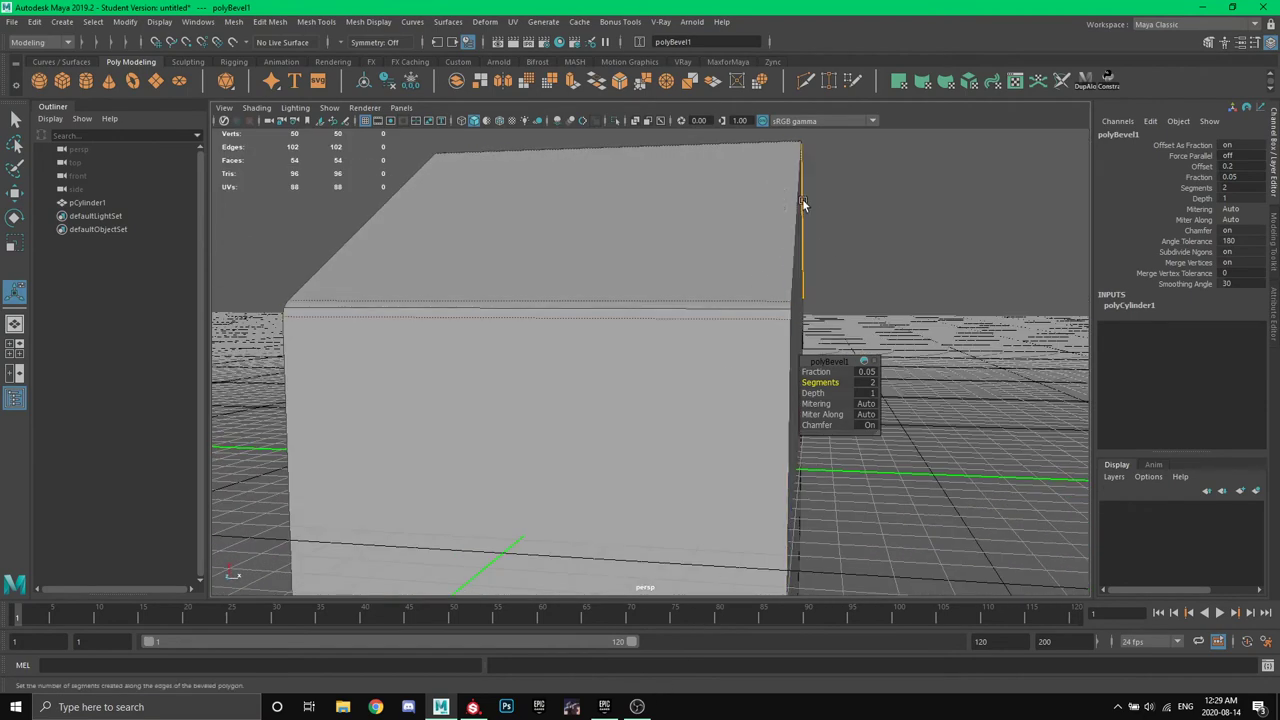
{"action": "left_click", "coordinate": [473, 707]}
{"action": "left_click_drag", "start_coordinate": [459, 379], "coordinate": [380, 357], "text": "alt"}
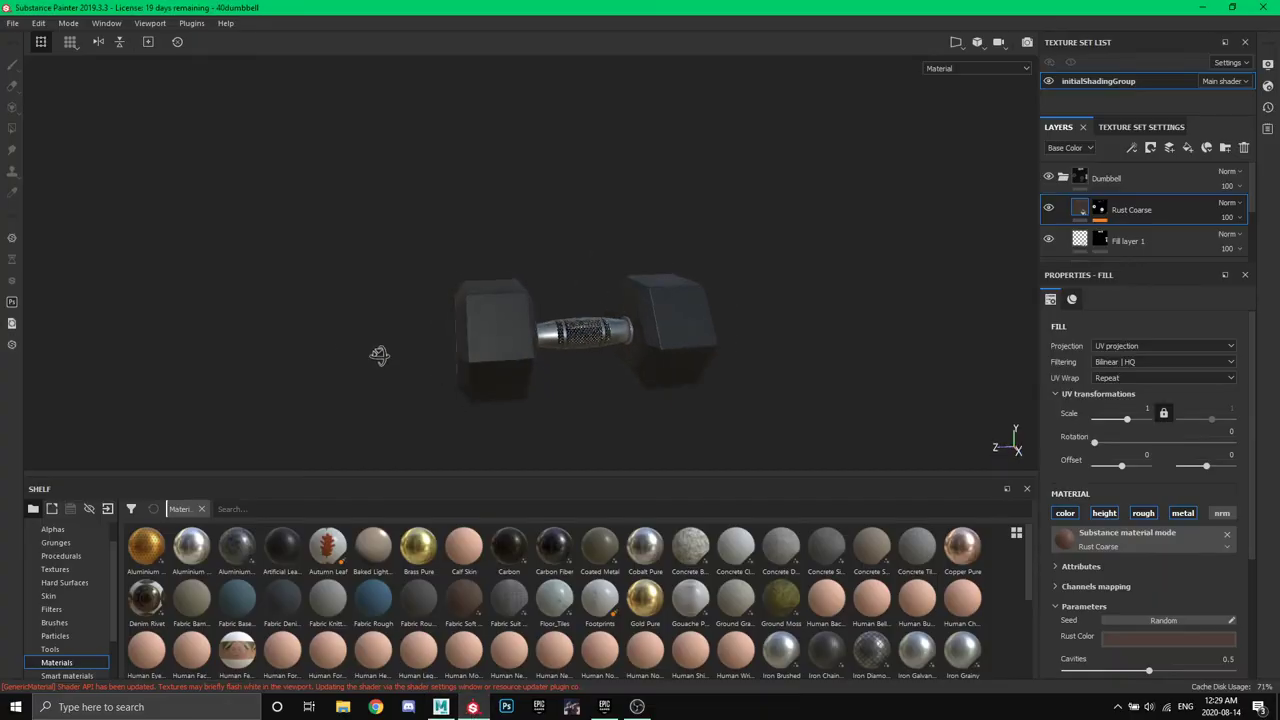
{"action": "scroll", "coordinate": [550, 358], "scroll_direction": "up", "scroll_amount": 6}
{"action": "left_click_drag", "start_coordinate": [539, 332], "coordinate": [601, 401], "text": "alt"}
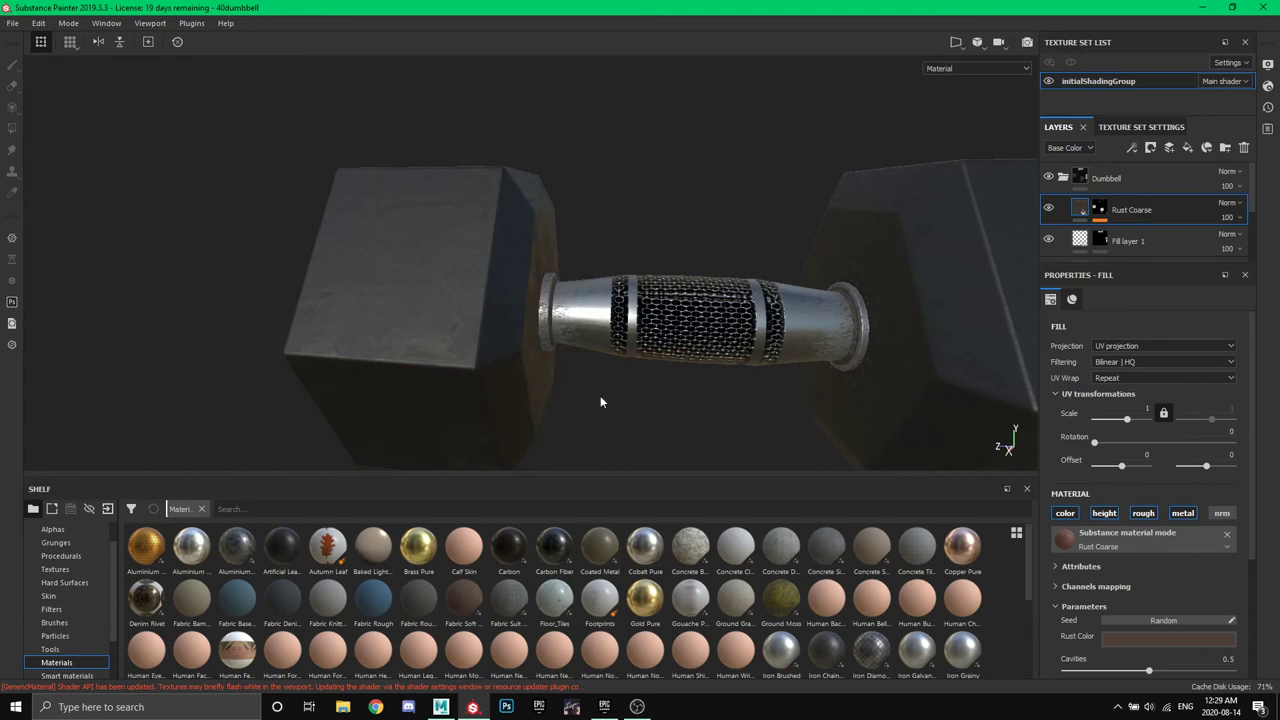
Switch back to Maya and select the outer border edge loops of both end caps.
{"action": "left_click", "coordinate": [440, 707]}
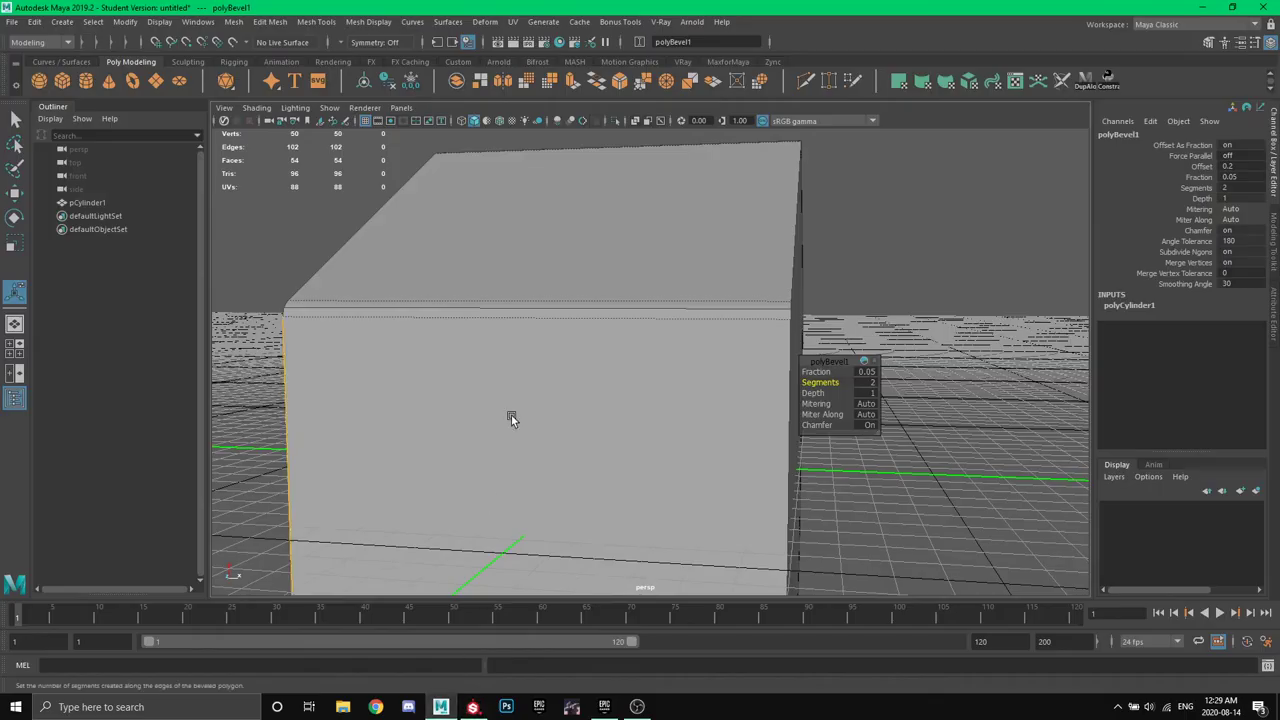
{"action": "left_click_drag", "start_coordinate": [511, 415], "coordinate": [598, 320], "text": "alt"}
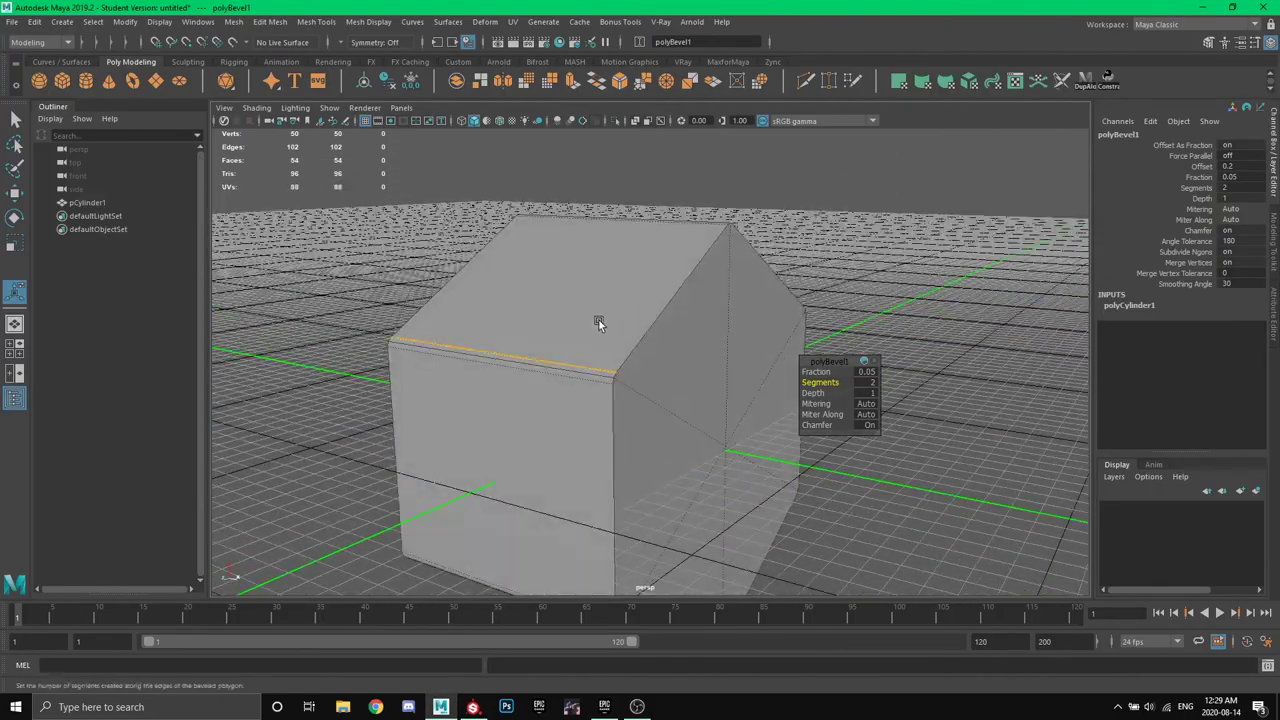
{"action": "right_click_drag", "start_coordinate": [599, 320], "coordinate": [595, 276]}
{"action": "key", "text": "w"}
{"action": "left_click_drag", "start_coordinate": [595, 276], "coordinate": [610, 333], "text": "alt"}
{"action": "scroll", "coordinate": [626, 324], "scroll_direction": "up", "scroll_amount": 3}
{"action": "left_click", "coordinate": [675, 260]}
{"action": "scroll", "coordinate": [610, 333], "scroll_direction": "down", "scroll_amount": 4}
{"action": "left_click_drag", "start_coordinate": [691, 397], "coordinate": [770, 386], "text": "alt"}
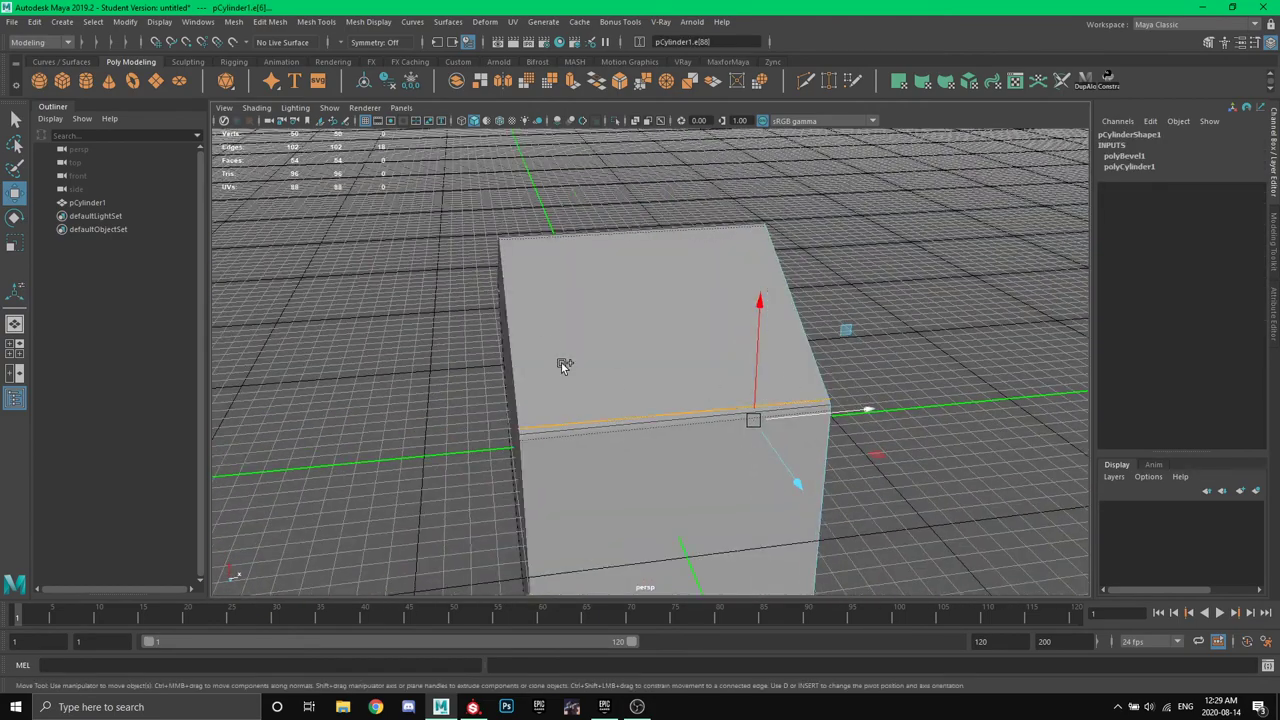
{"action": "double_click", "coordinate": [541, 347], "text": "shift"}
{"action": "left_click_drag", "start_coordinate": [541, 347], "coordinate": [564, 313], "text": "alt"}
{"action": "scroll", "coordinate": [600, 274], "scroll_direction": "up", "scroll_amount": 5}
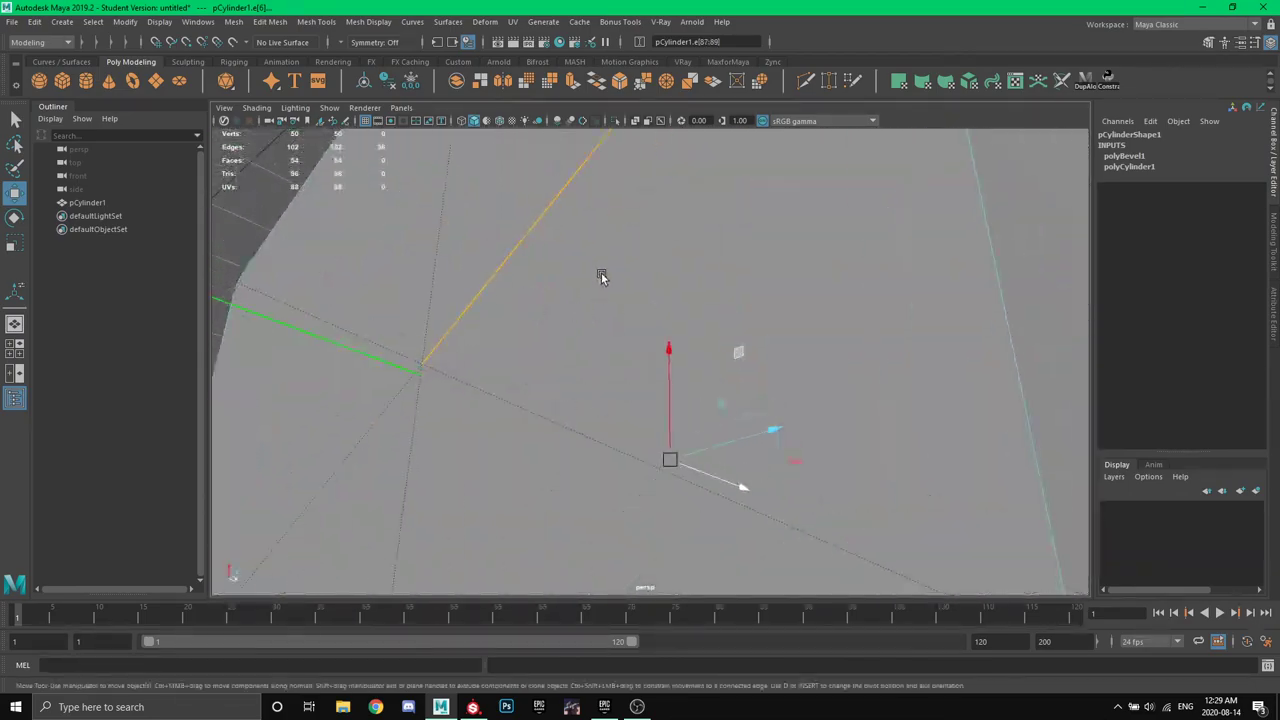
Bevel the selected border edges of both end caps with a Fraction of 0.5.
{"action": "middle_click_drag", "start_coordinate": [601, 273], "coordinate": [514, 220], "text": "alt"}
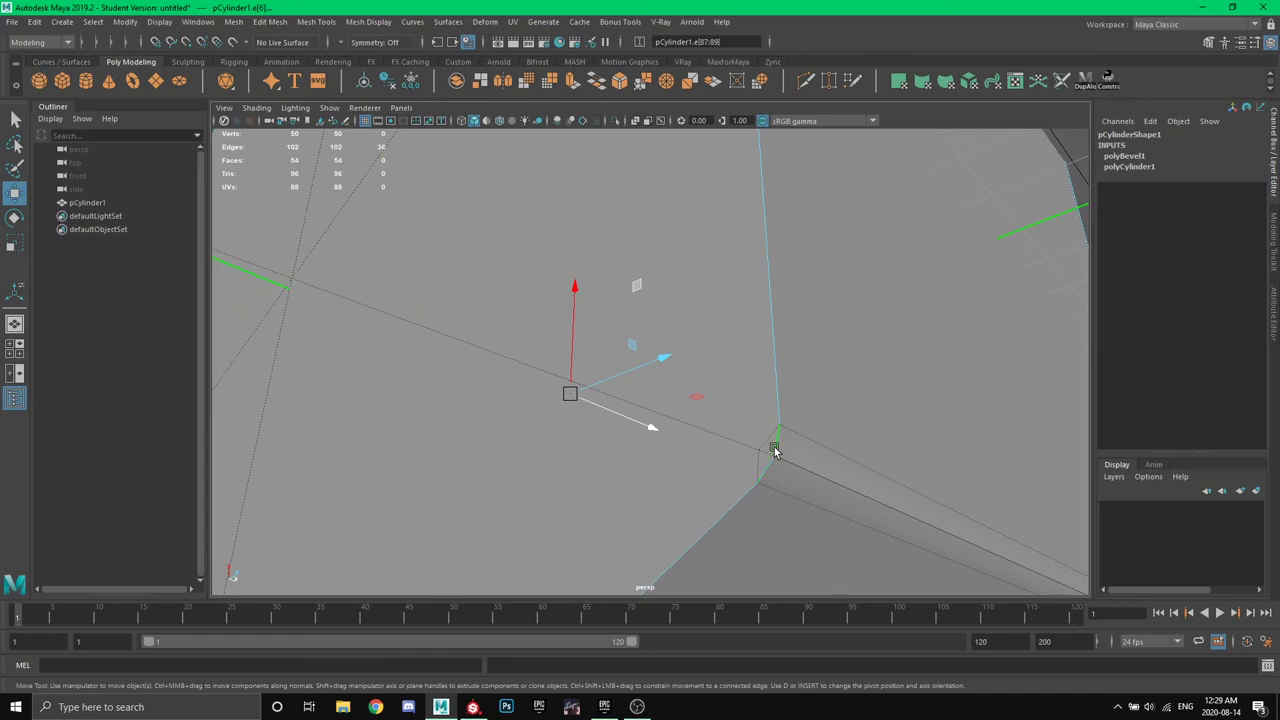
{"action": "scroll", "coordinate": [783, 427], "scroll_direction": "down", "scroll_amount": 5}
{"action": "left_click_drag", "start_coordinate": [783, 427], "coordinate": [699, 301], "text": "alt"}
{"action": "left_click", "coordinate": [621, 82]}
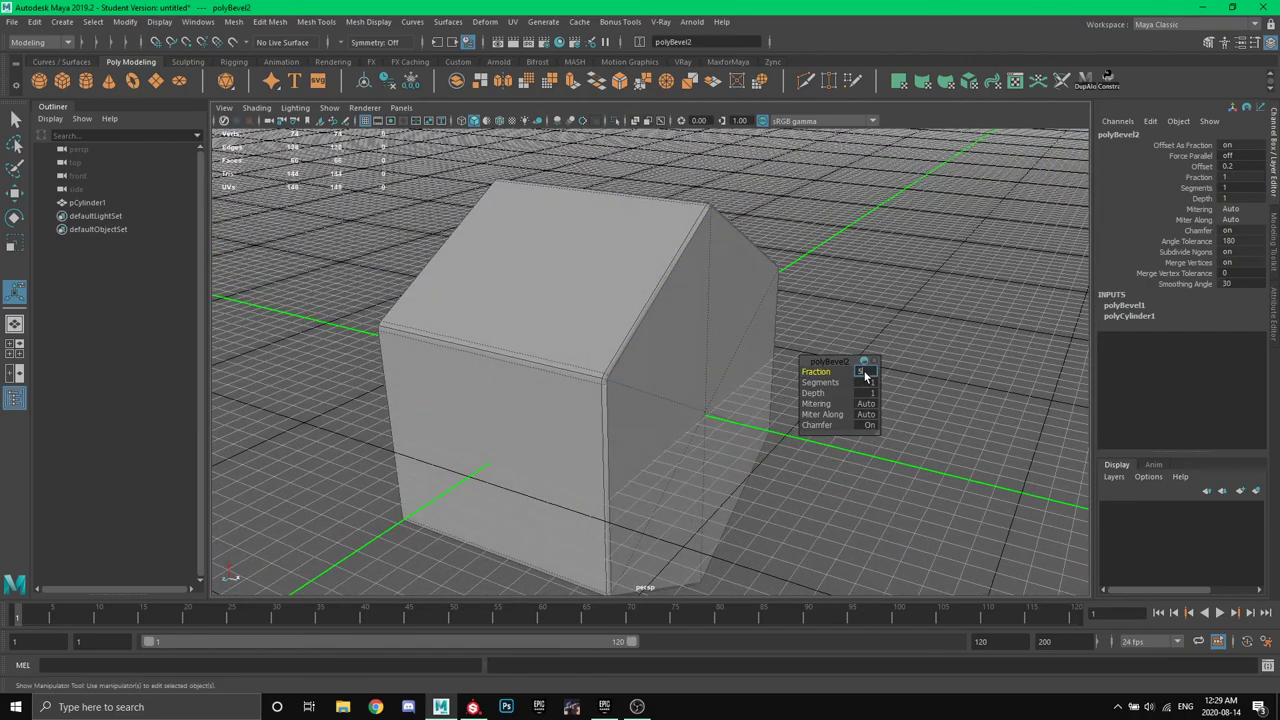
{"action": "key", "text": "Return"}
{"action": "left_click_drag", "start_coordinate": [720, 300], "coordinate": [757, 284], "text": "alt"}
{"action": "scroll", "coordinate": [757, 284], "scroll_direction": "up", "scroll_amount": 5}
{"action": "middle_click_drag", "start_coordinate": [727, 320], "coordinate": [705, 354]}
{"action": "scroll", "coordinate": [703, 352], "scroll_direction": "down", "scroll_amount": 4}
{"action": "left_click_drag", "start_coordinate": [703, 352], "coordinate": [781, 353], "text": "alt"}
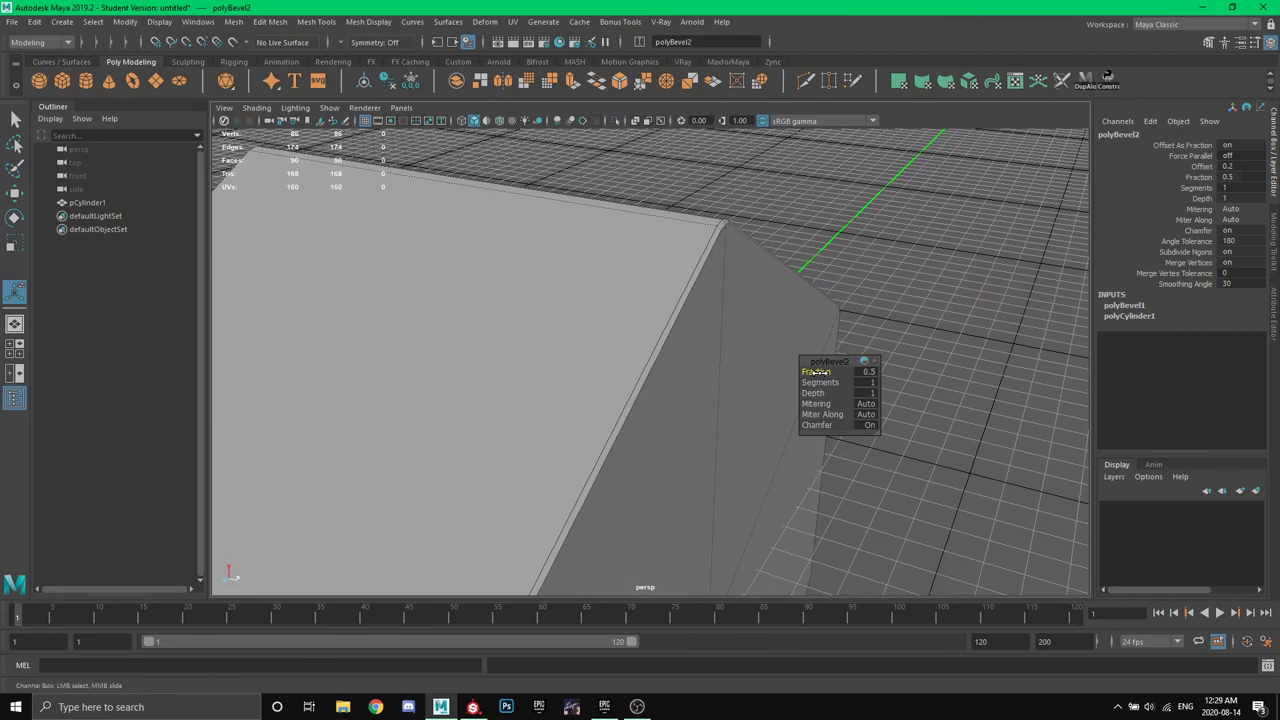
Try a Fraction of 5 on the cap border bevel, then undo that change.
{"action": "middle_click_drag", "start_coordinate": [815, 372], "coordinate": [870, 365]}
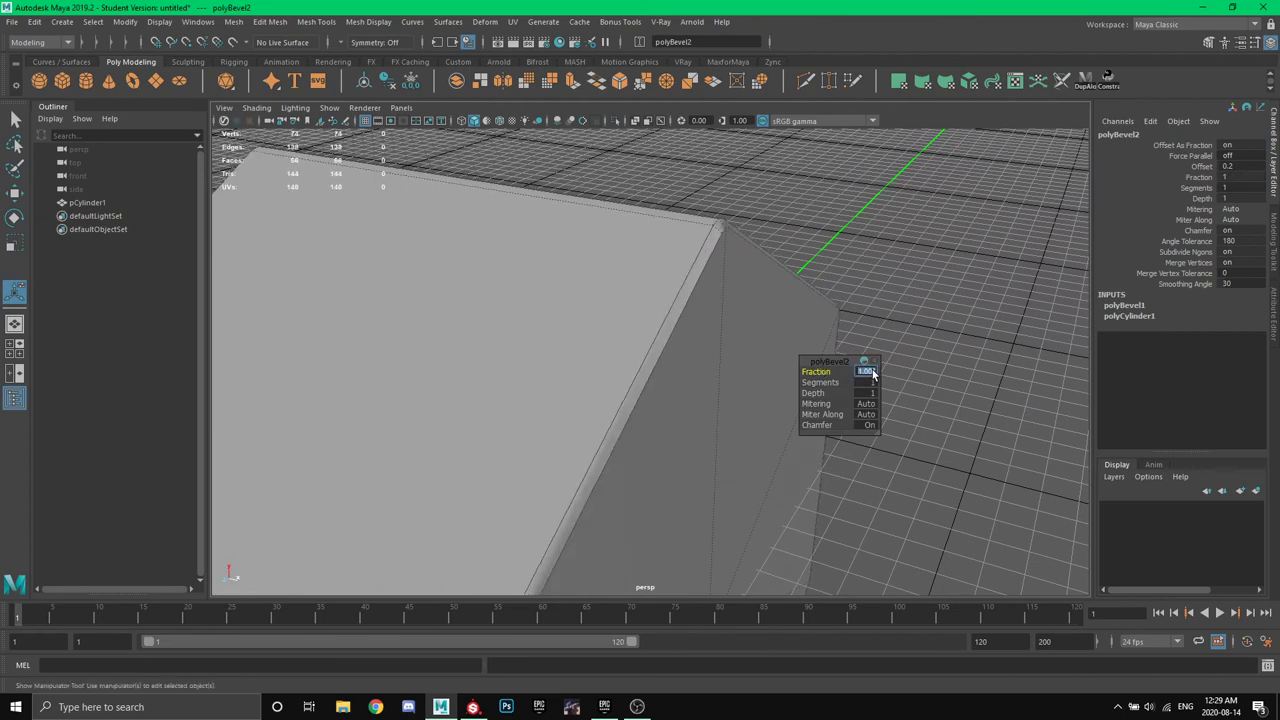
{"action": "key", "text": "Return"}
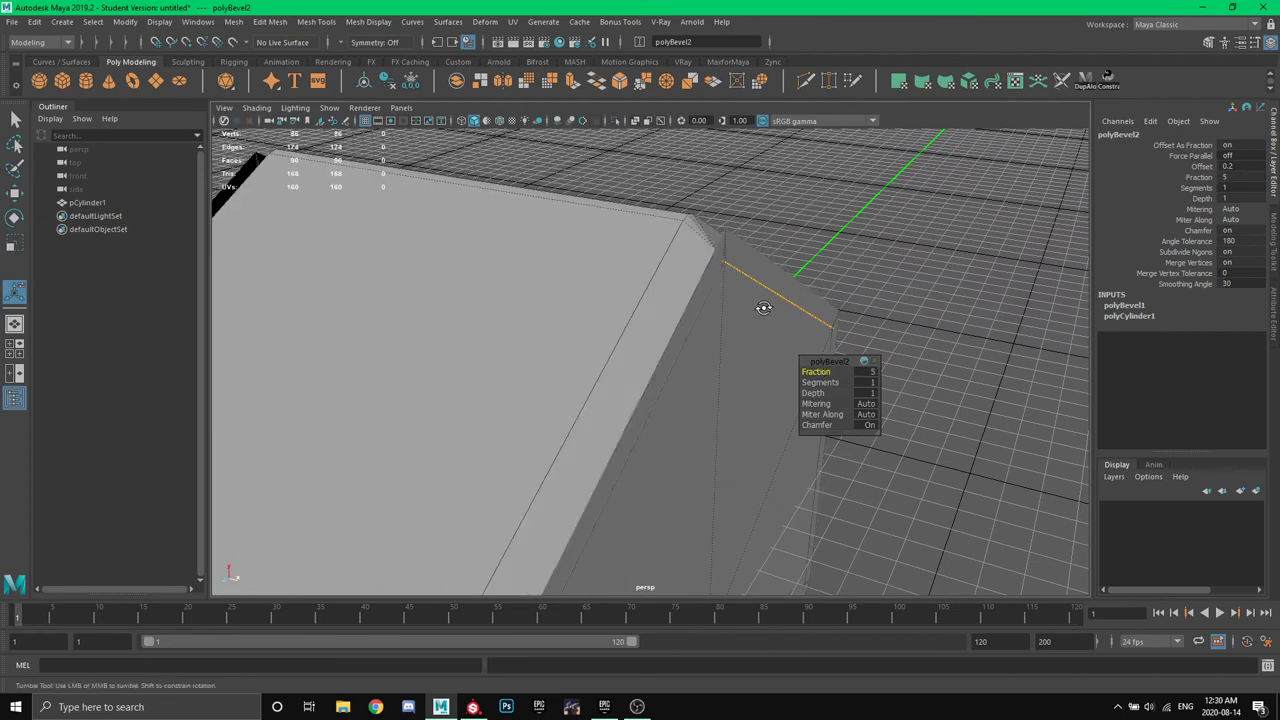
{"action": "left_click_drag", "start_coordinate": [763, 307], "coordinate": [686, 263], "text": "alt"}
{"action": "key", "text": "ctrl+z"}
Check the vertices at the corner where the two bevels meet and undo the cap border bevel.
{"action": "left_click", "coordinate": [624, 308]}
{"action": "key", "text": "w"}
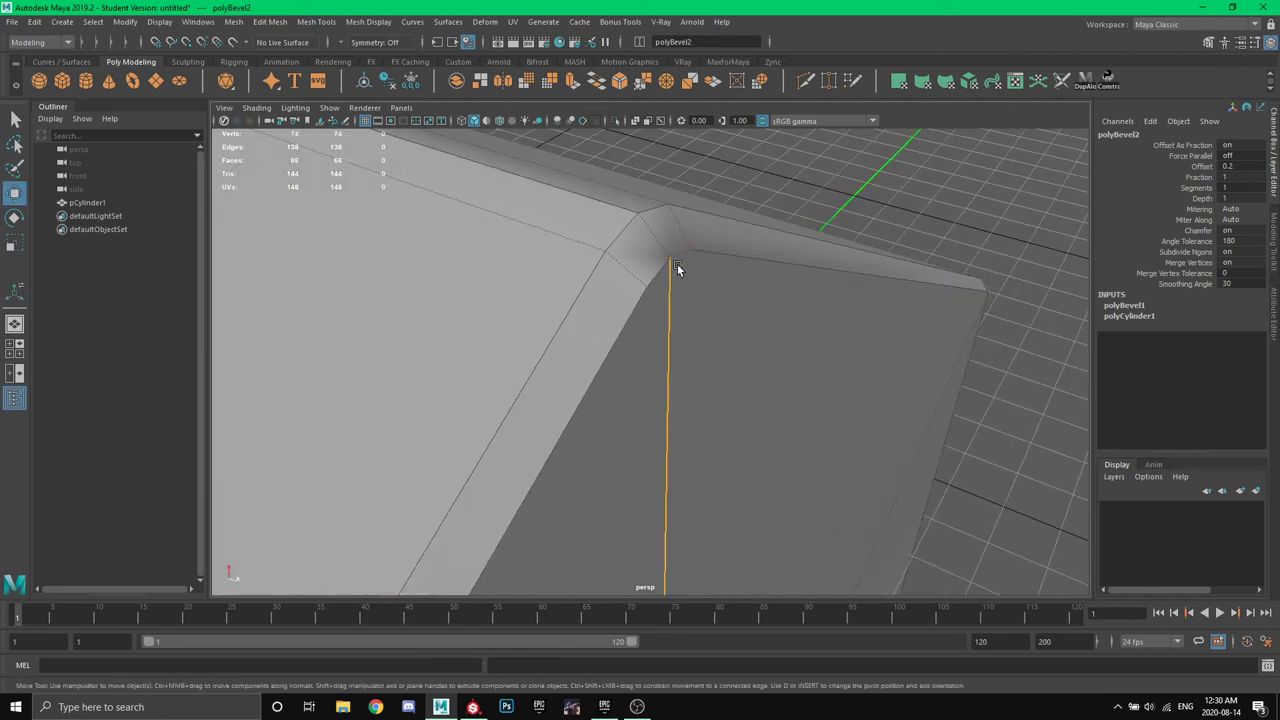
{"action": "key", "text": "F9"}
{"action": "left_click", "coordinate": [668, 256]}
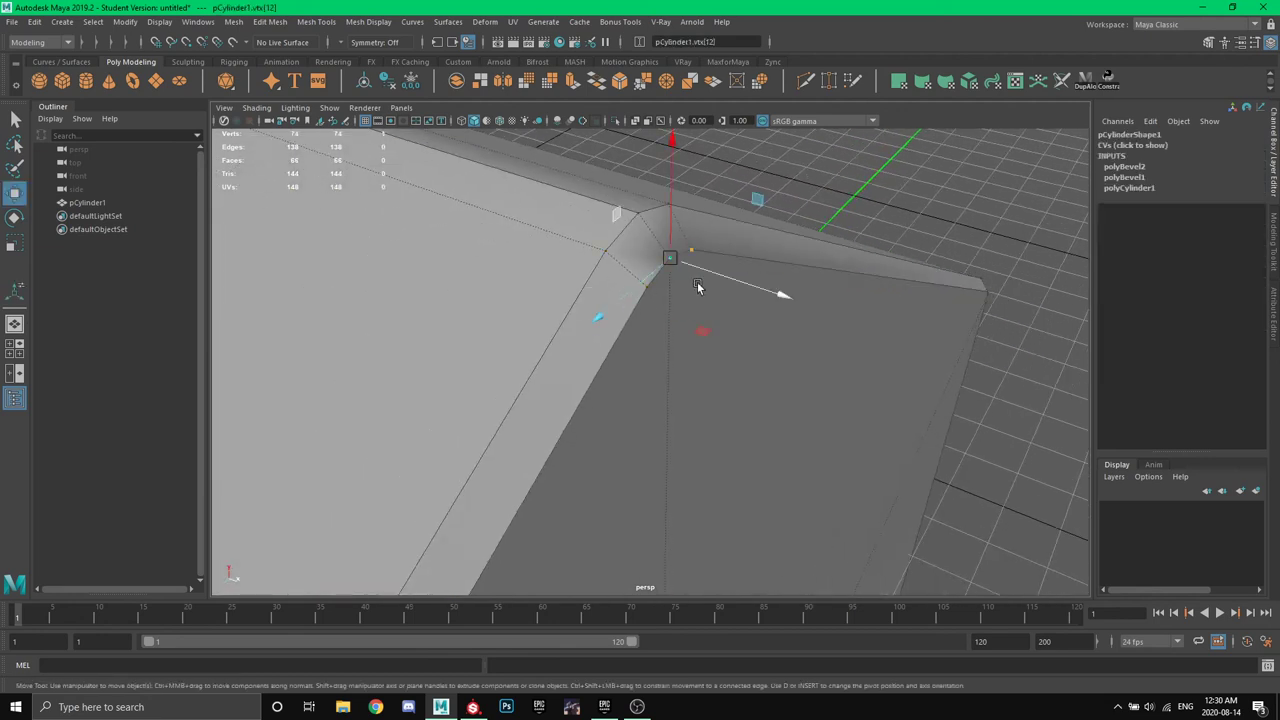
{"action": "left_click_drag", "start_coordinate": [697, 287], "coordinate": [658, 352]}
{"action": "left_click", "coordinate": [626, 328]}
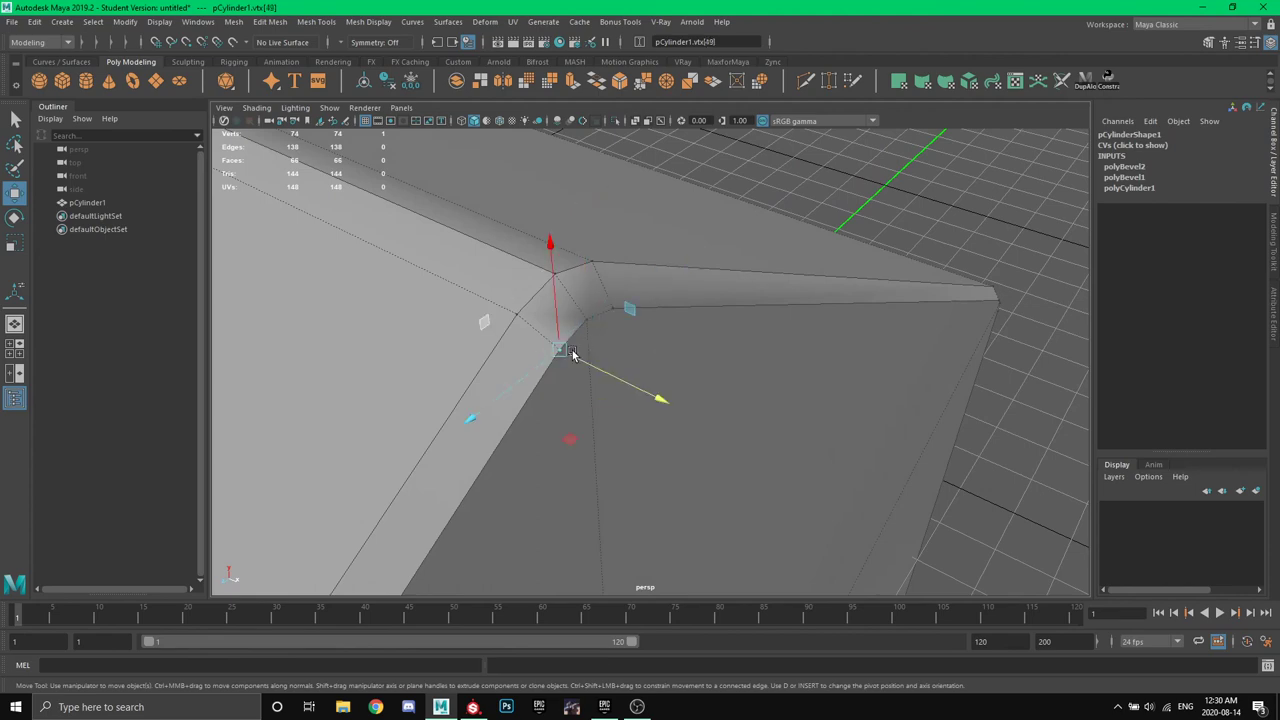
{"action": "scroll", "coordinate": [573, 355], "scroll_direction": "up", "scroll_amount": 4}
{"action": "middle_click_drag", "start_coordinate": [573, 355], "coordinate": [650, 280], "text": "alt"}
{"action": "scroll", "coordinate": [580, 343], "scroll_direction": "down", "scroll_amount": 6}
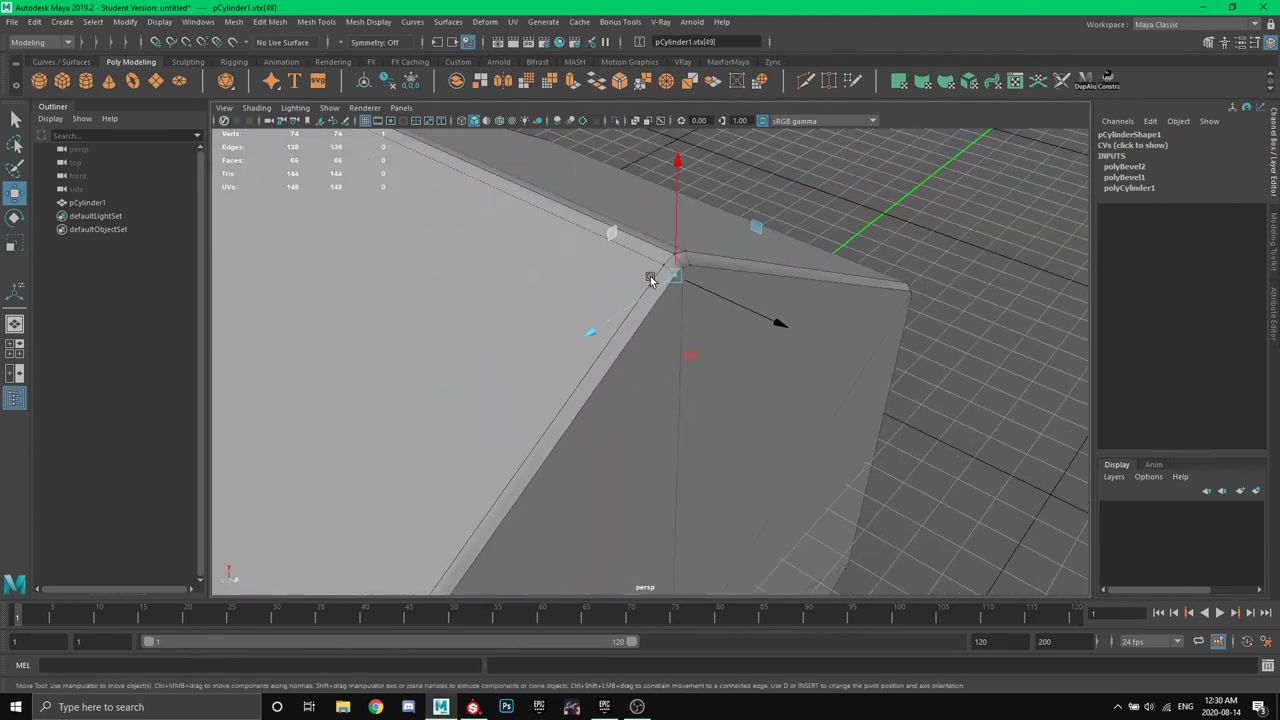
{"action": "key", "text": "ctrl+z"}
{"action": "key", "text": "ctrl+z"}
{"action": "key", "text": "ctrl+z"}
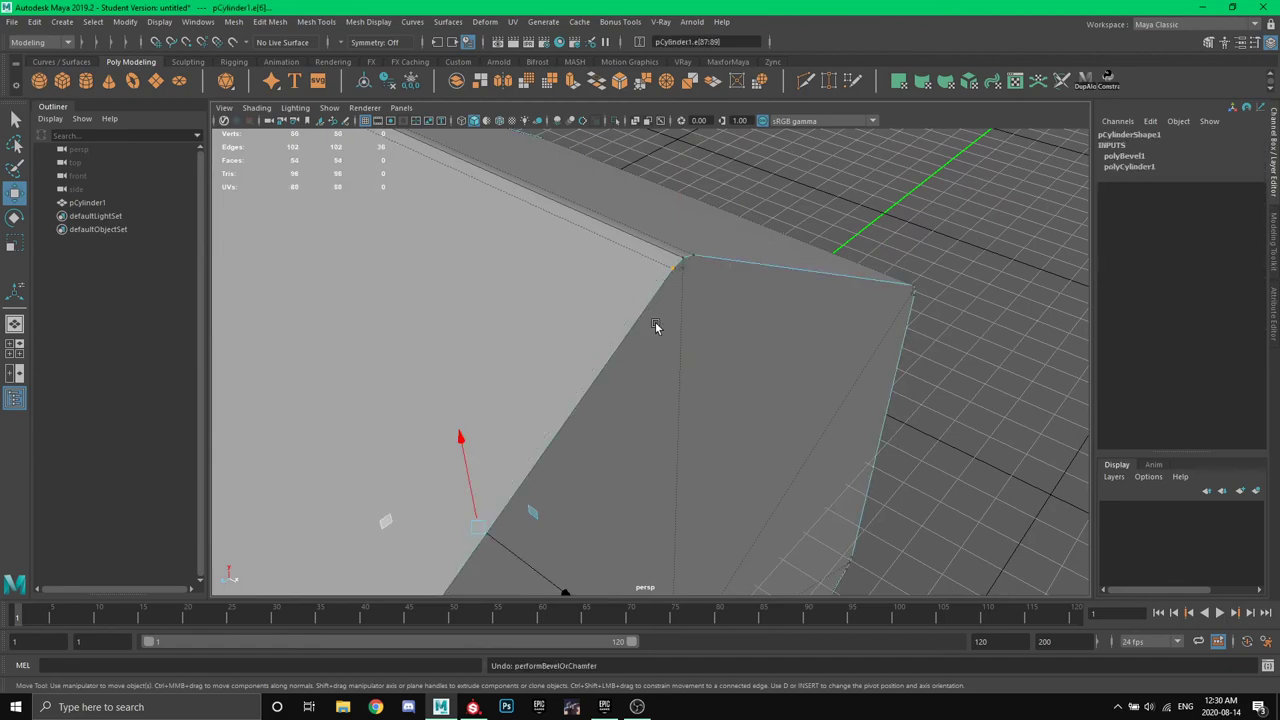
Switch to face selection and select the large triangular faces of both end caps.
{"action": "left_click_drag", "start_coordinate": [655, 338], "coordinate": [588, 317], "text": "alt"}
{"action": "right_click_drag", "start_coordinate": [587, 315], "coordinate": [600, 358]}
{"action": "scroll", "coordinate": [594, 334], "scroll_direction": "down", "scroll_amount": 5}
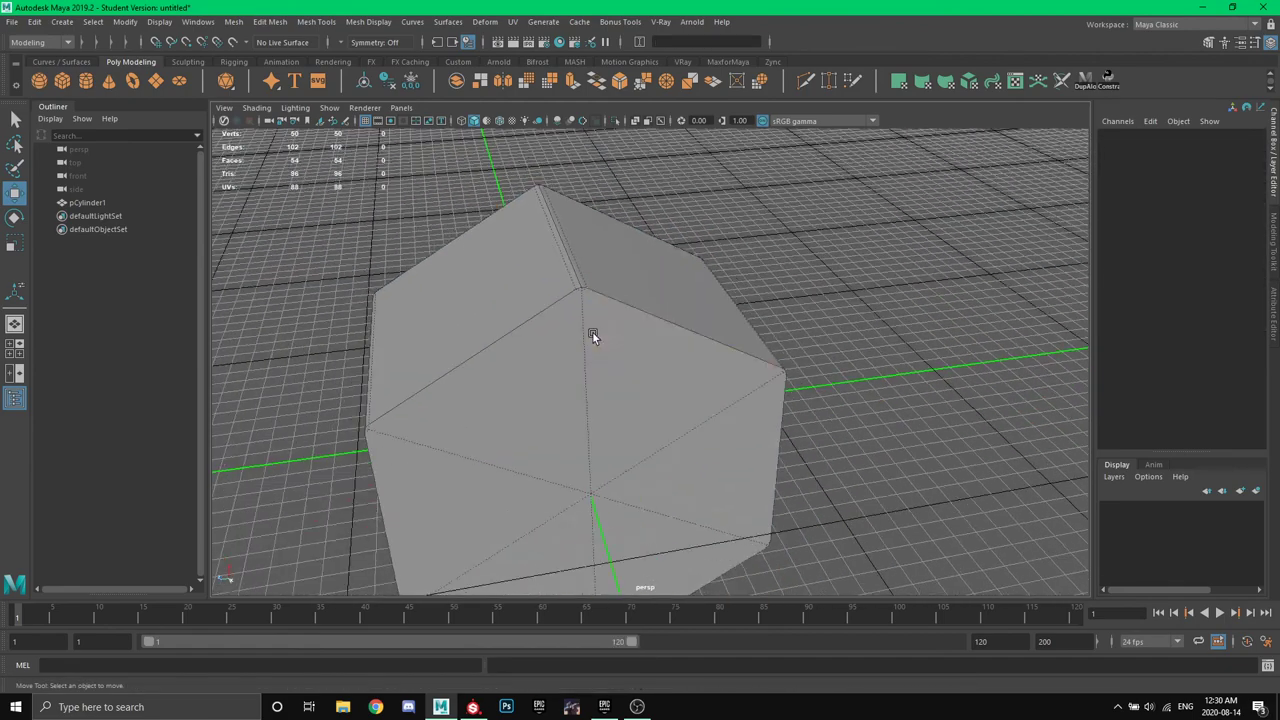
{"action": "middle_click_drag", "start_coordinate": [592, 335], "coordinate": [663, 240], "text": "alt"}
{"action": "left_click_drag", "start_coordinate": [663, 235], "coordinate": [646, 292], "text": "alt"}
{"action": "left_click_drag", "start_coordinate": [632, 318], "coordinate": [702, 377]}
{"action": "middle_click_drag", "start_coordinate": [690, 335], "coordinate": [704, 438], "text": "alt"}
{"action": "scroll", "coordinate": [680, 260], "scroll_direction": "up", "scroll_amount": 5}
{"action": "left_click_drag", "start_coordinate": [674, 218], "coordinate": [651, 414], "text": "alt"}
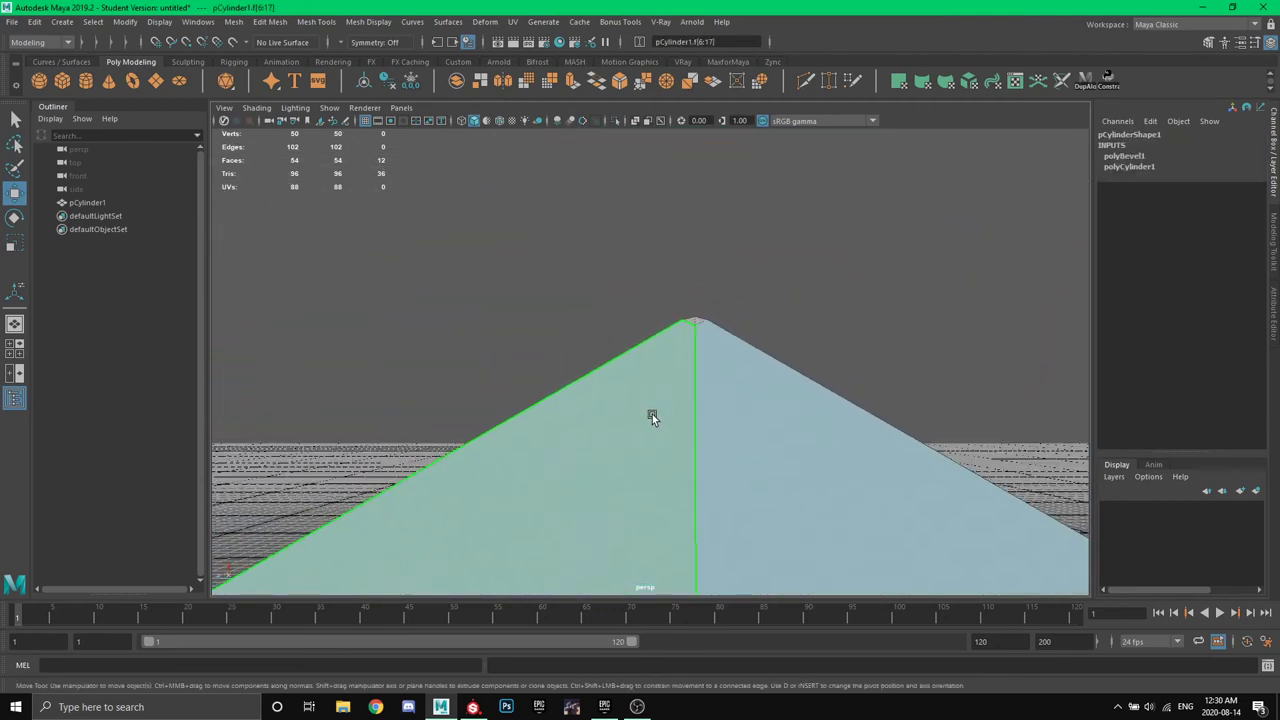
Add the small bevel-corner triangles around both end caps to the face selection.
{"action": "scroll", "coordinate": [694, 333], "scroll_direction": "up", "scroll_amount": 2}
{"action": "scroll", "coordinate": [722, 310], "scroll_direction": "down", "scroll_amount": 2}
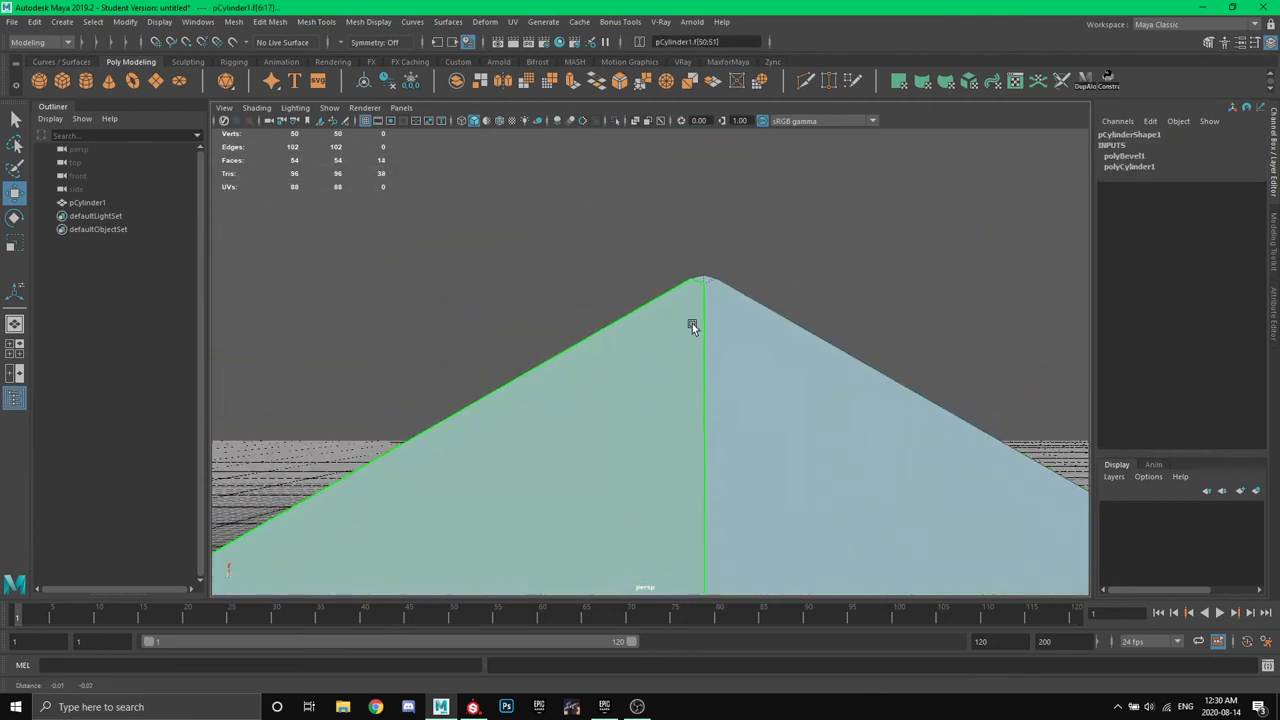
{"action": "middle_click_drag", "start_coordinate": [671, 377], "coordinate": [800, 160], "text": "alt"}
{"action": "middle_click_drag", "start_coordinate": [562, 308], "coordinate": [683, 316], "text": "alt"}
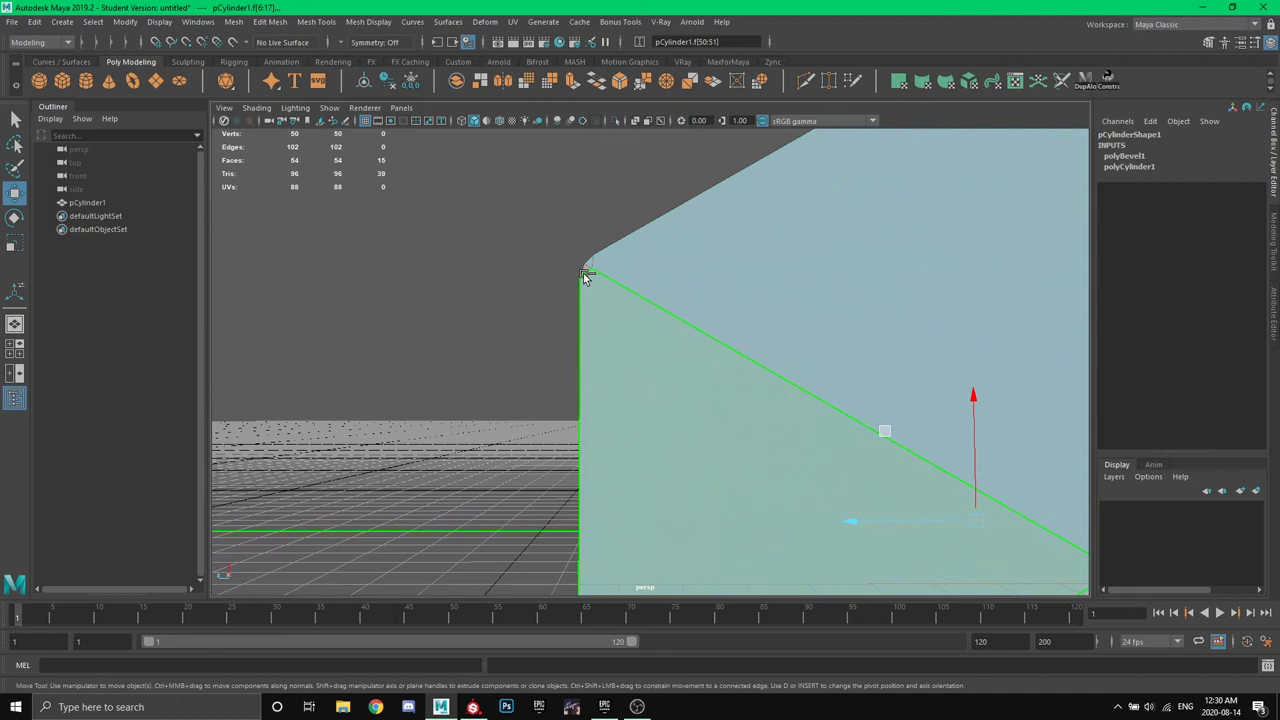
{"action": "left_click_drag", "start_coordinate": [633, 339], "coordinate": [475, 445], "text": "alt"}
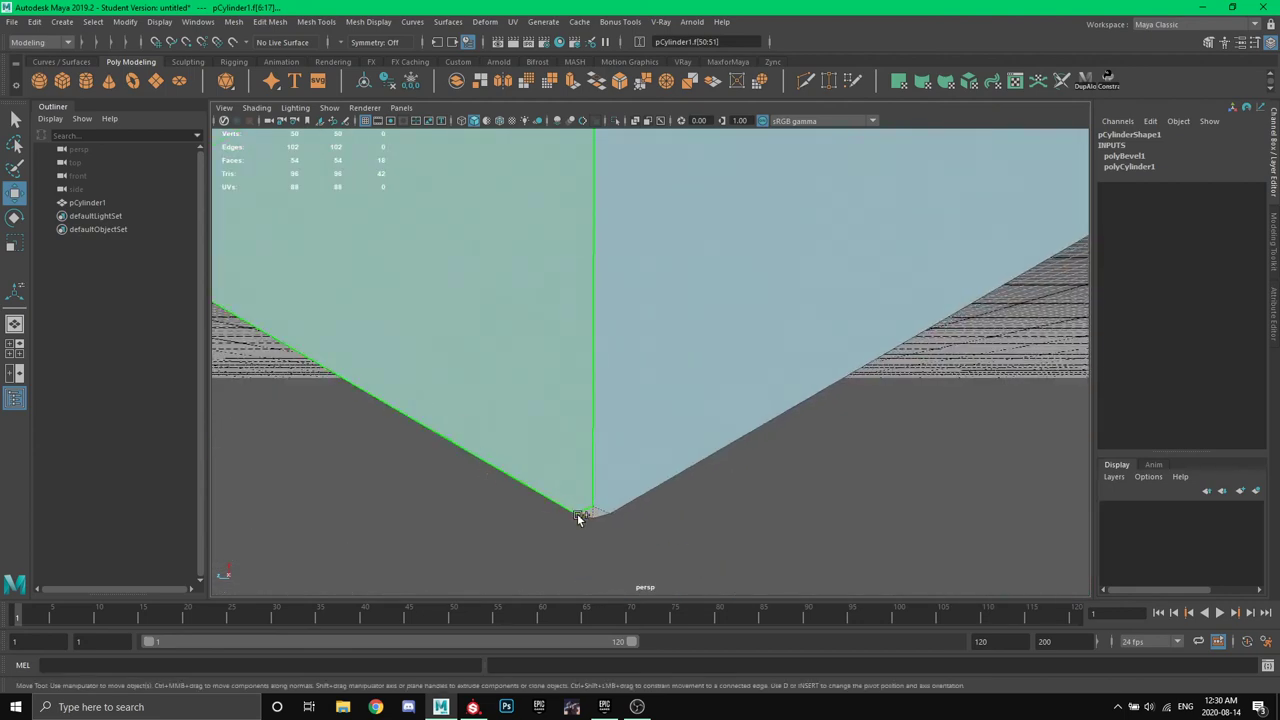
{"action": "left_click_drag", "start_coordinate": [597, 512], "coordinate": [630, 363], "text": "alt"}
{"action": "scroll", "coordinate": [615, 353], "scroll_direction": "down", "scroll_amount": 6}
{"action": "middle_click_drag", "start_coordinate": [597, 343], "coordinate": [643, 383], "text": "alt"}
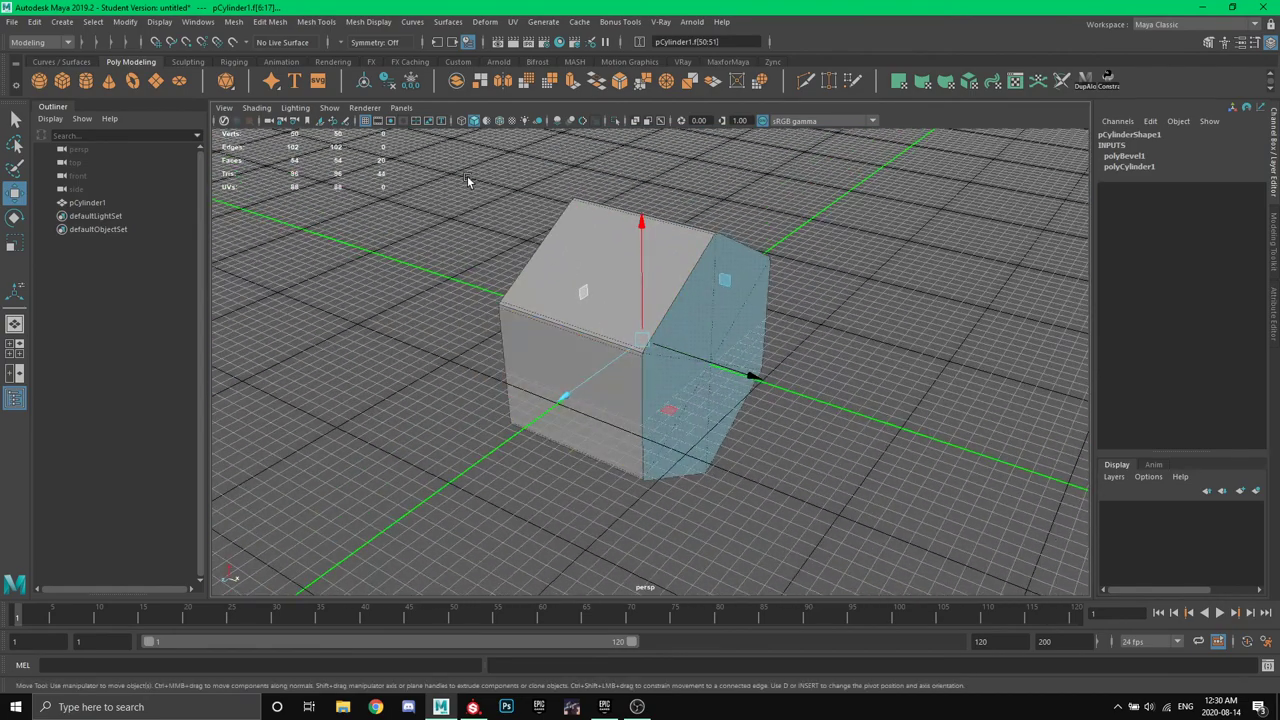
{"action": "left_click_drag", "start_coordinate": [784, 463], "coordinate": [692, 175]}
{"action": "left_click_drag", "start_coordinate": [642, 511], "coordinate": [655, 420]}
{"action": "scroll", "coordinate": [655, 420], "scroll_direction": "up", "scroll_amount": 5}
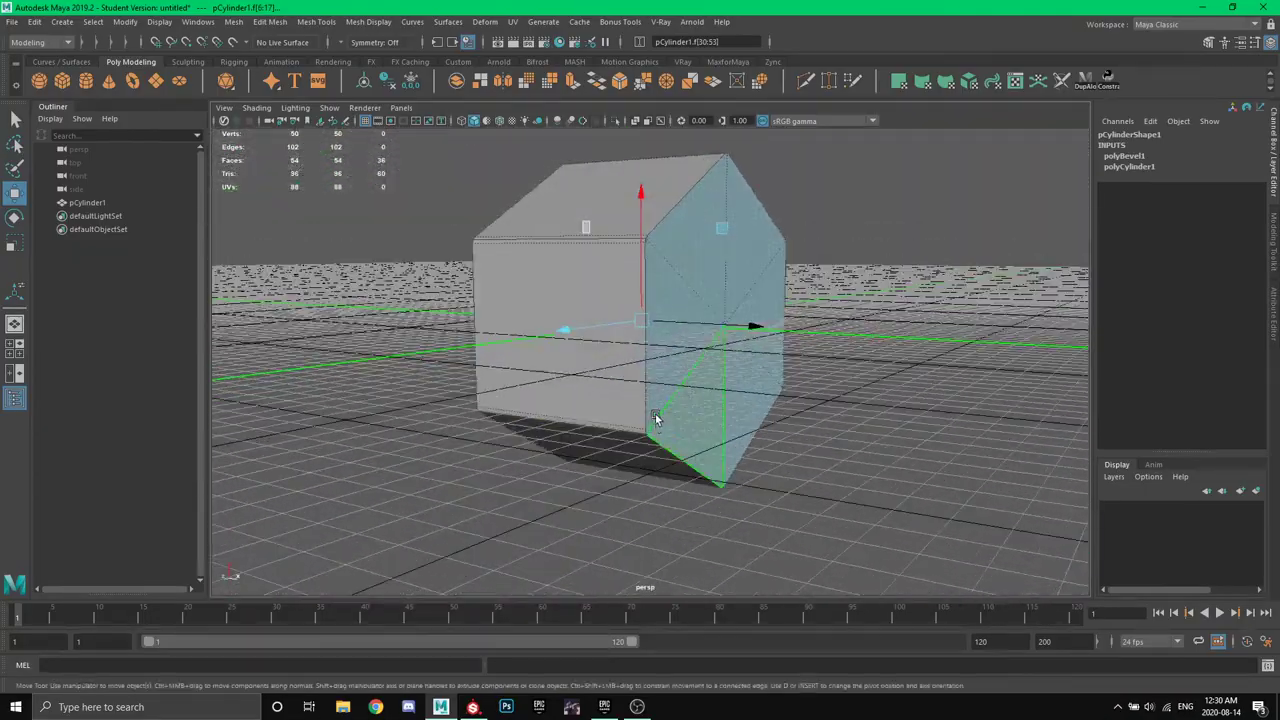
Extrude the selected end cap faces outward with a Local Translate Z of 0.202.
{"action": "middle_click_drag", "start_coordinate": [758, 341], "coordinate": [646, 356], "text": "alt"}
{"action": "left_click_drag", "start_coordinate": [645, 356], "coordinate": [725, 328], "text": "alt"}
{"action": "key", "text": "ctrl+e"}
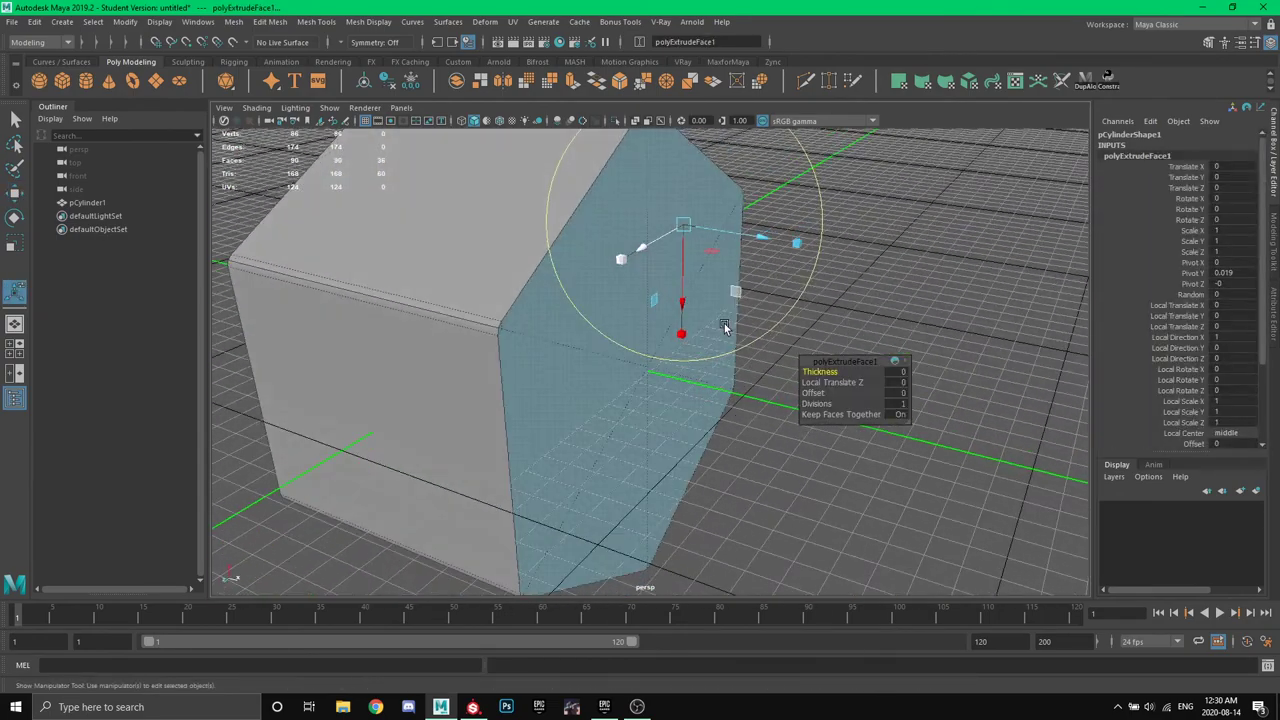
{"action": "scroll", "coordinate": [845, 312], "scroll_direction": "down", "scroll_amount": 3}
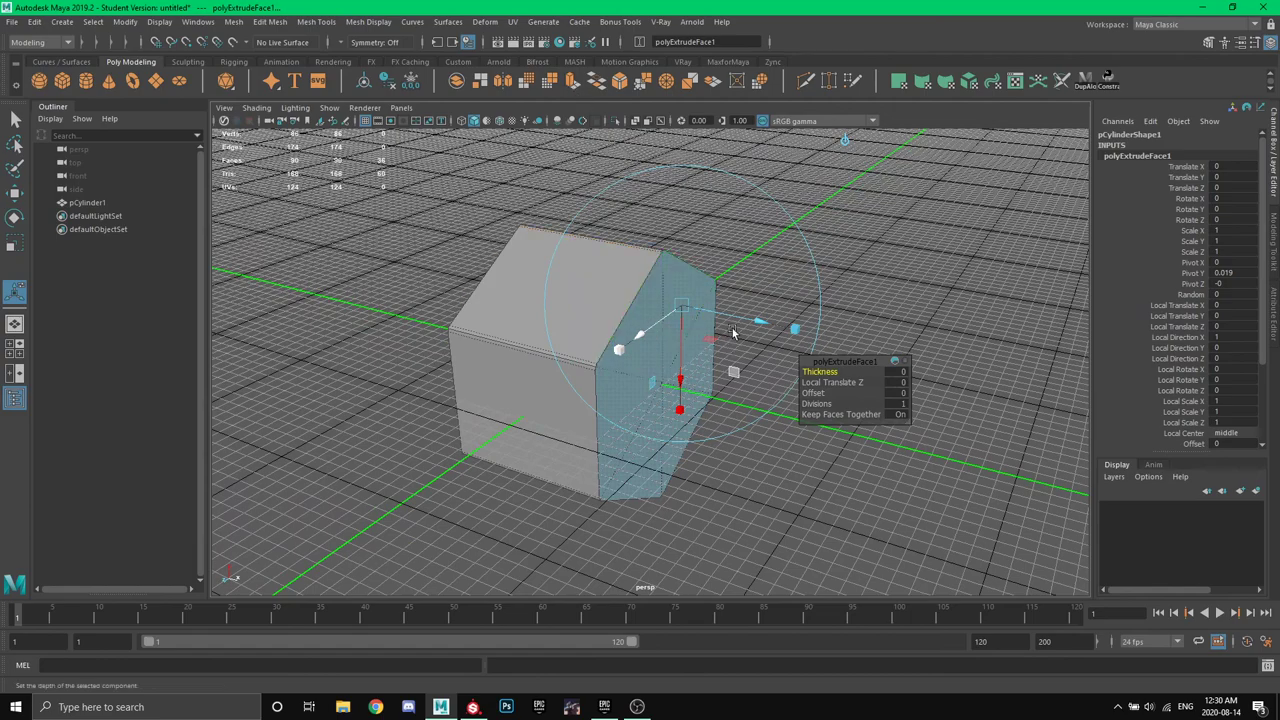
{"action": "left_click_drag", "start_coordinate": [740, 320], "coordinate": [652, 420]}
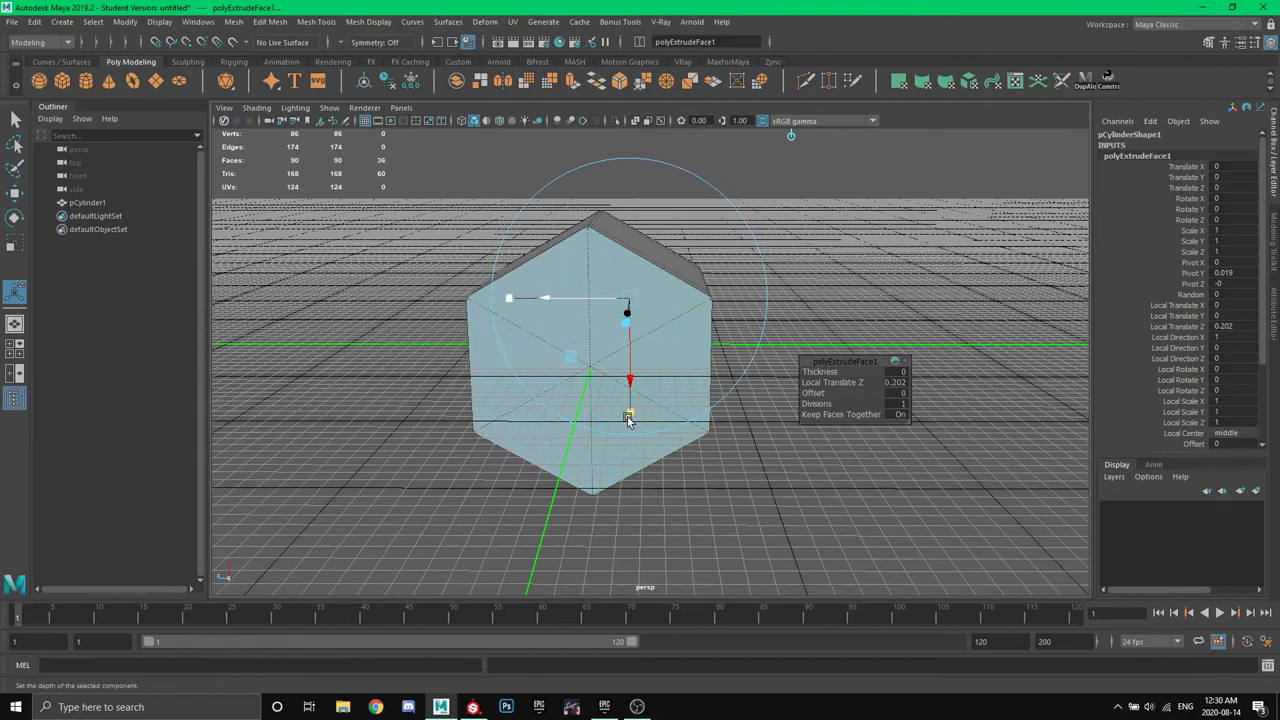
{"action": "left_click_drag", "start_coordinate": [628, 420], "coordinate": [711, 412], "text": "alt"}
{"action": "scroll", "coordinate": [709, 409], "scroll_direction": "up", "scroll_amount": 3}
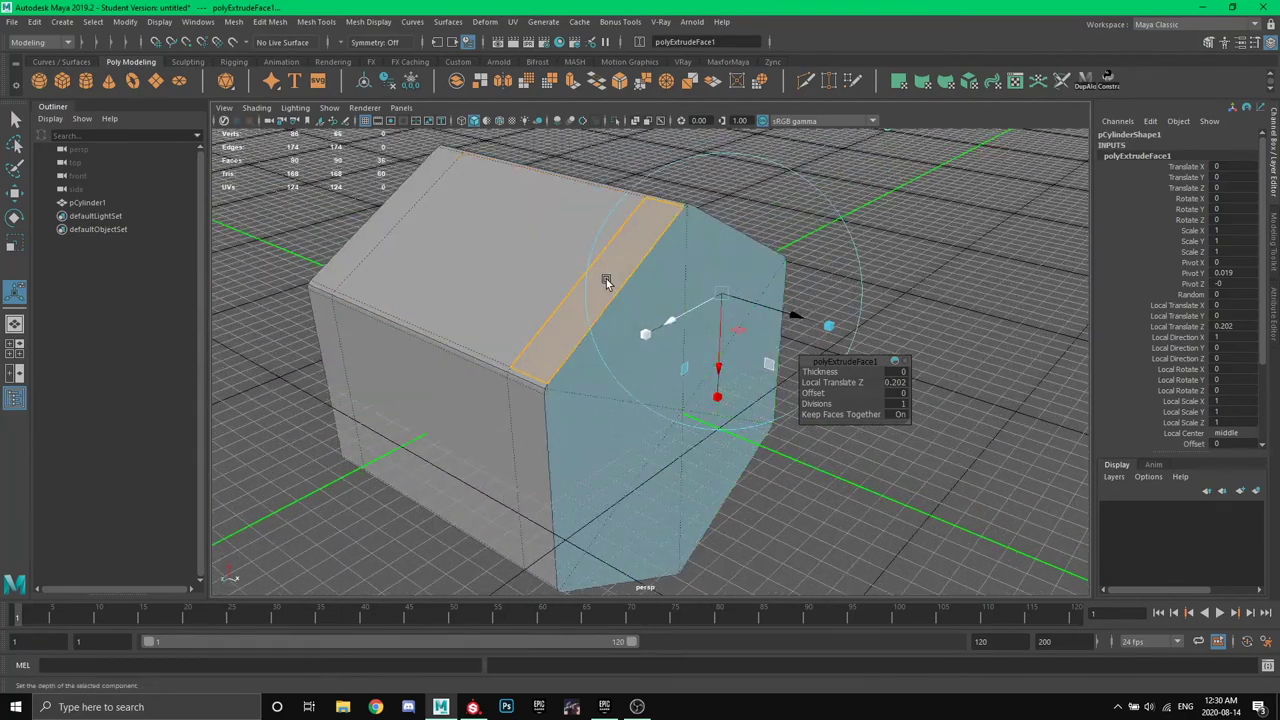
Switch to vertex selection and select all vertices of the extruded caps on both ends.
{"action": "mouse_move", "coordinate": [605, 282]}
{"action": "left_mouse_down", "text": "alt"}
{"action": "mouse_move", "coordinate": [760, 263]}
{"action": "mouse_move", "coordinate": [585, 275]}
{"action": "left_mouse_up", "text": "alt"}
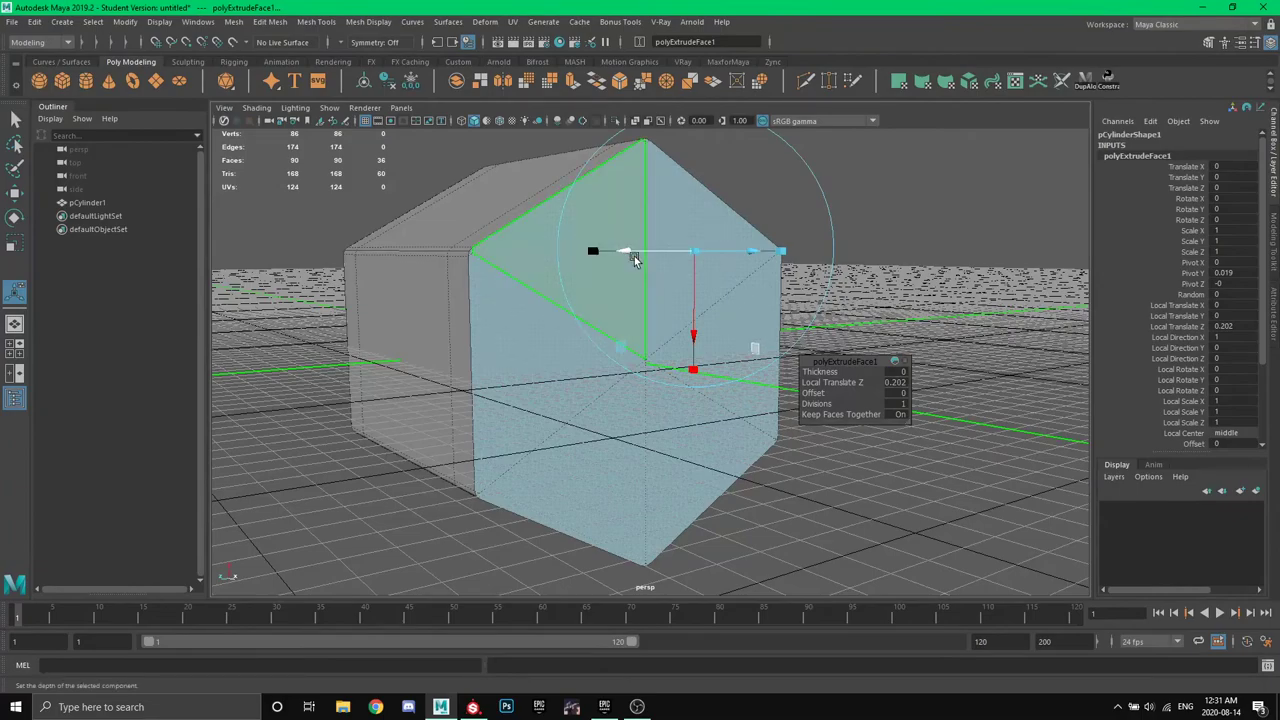
{"action": "left_click_drag", "start_coordinate": [688, 252], "coordinate": [721, 284]}
{"action": "scroll", "coordinate": [571, 311], "scroll_direction": "up", "scroll_amount": 5}
{"action": "scroll", "coordinate": [663, 319], "scroll_direction": "down", "scroll_amount": 5}
{"action": "right_click_drag", "start_coordinate": [722, 284], "coordinate": [660, 286]}
{"action": "mouse_move", "coordinate": [757, 281]}
{"action": "left_mouse_down", "text": "alt"}
{"action": "mouse_move", "coordinate": [727, 282]}
{"action": "mouse_move", "coordinate": [769, 293]}
{"action": "left_mouse_up", "text": "alt"}
{"action": "scroll", "coordinate": [760, 302], "scroll_direction": "down", "scroll_amount": 4}
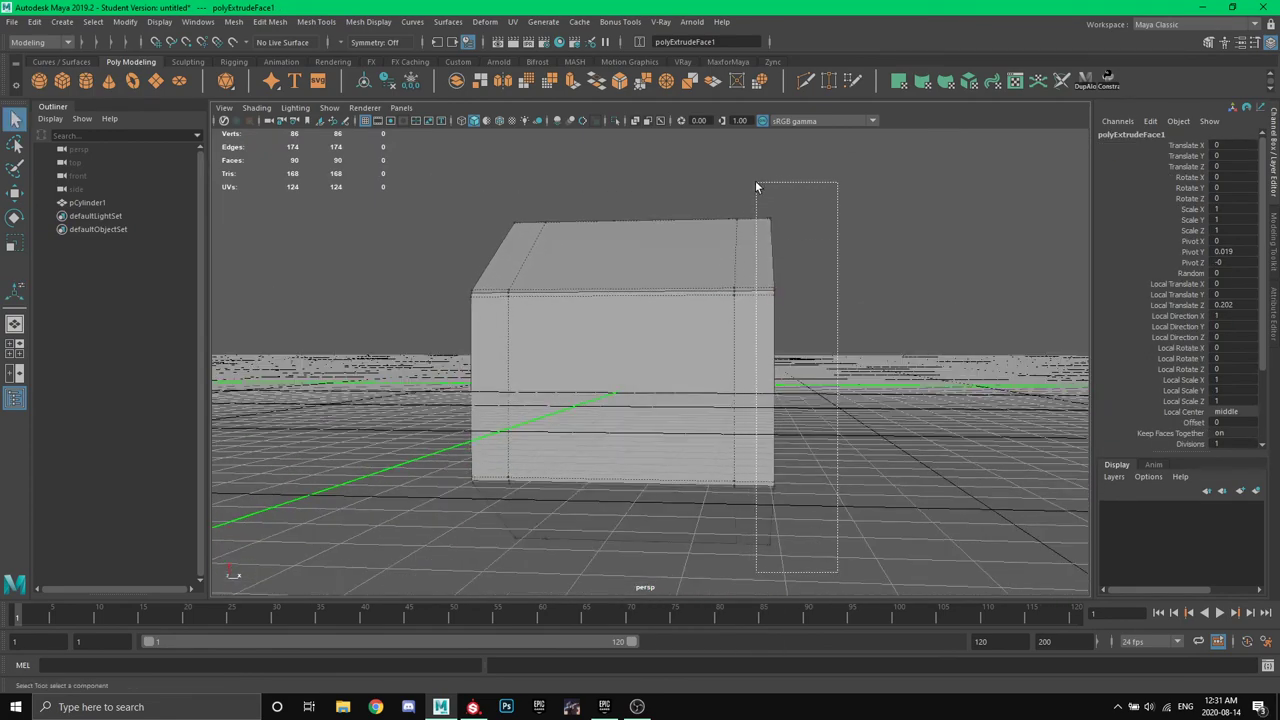
{"action": "left_click_drag", "start_coordinate": [756, 186], "coordinate": [763, 173]}
{"action": "left_click_drag", "start_coordinate": [583, 272], "coordinate": [628, 262], "text": "alt"}
{"action": "left_click_drag", "start_coordinate": [700, 538], "coordinate": [683, 383], "text": "alt"}
Scale the selected end cap vertices inward so both ends of the cylinder taper.
{"action": "key", "text": "r"}
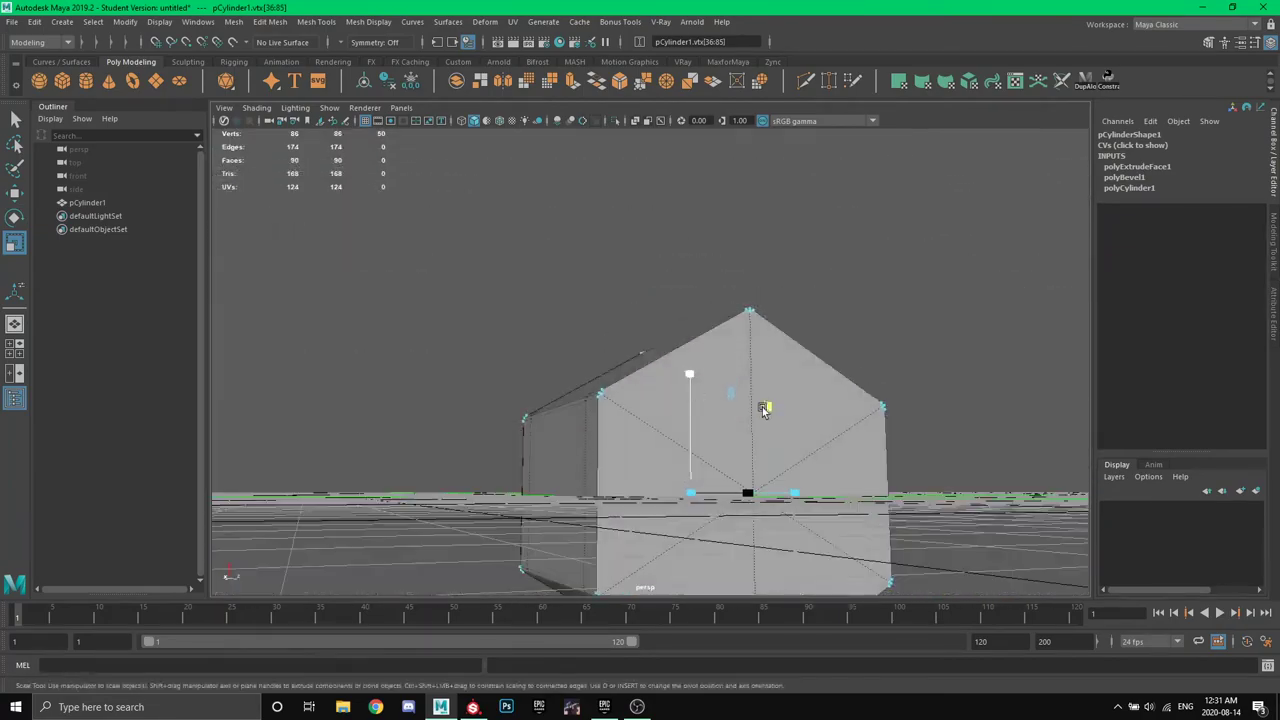
{"action": "left_click_drag", "start_coordinate": [764, 410], "coordinate": [699, 451], "text": "alt"}
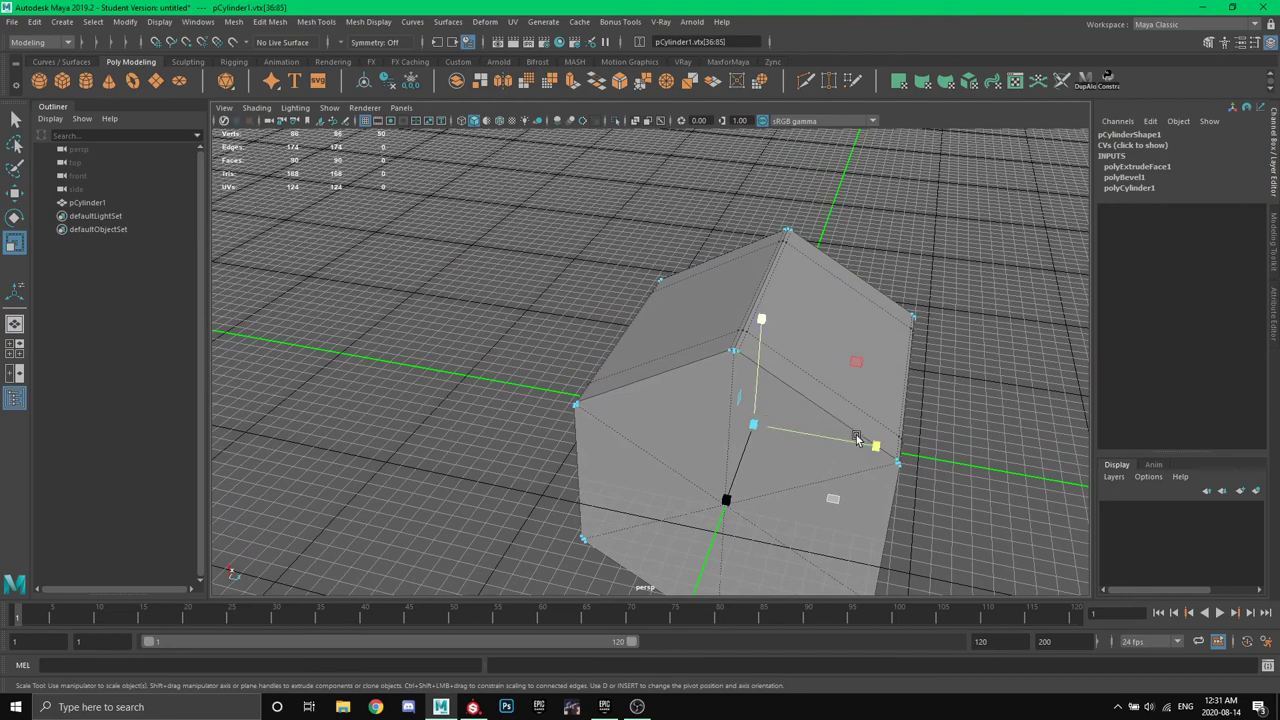
{"action": "left_click_drag", "start_coordinate": [825, 446], "coordinate": [735, 424], "text": "alt"}
{"action": "left_click_drag", "start_coordinate": [752, 381], "coordinate": [634, 329]}
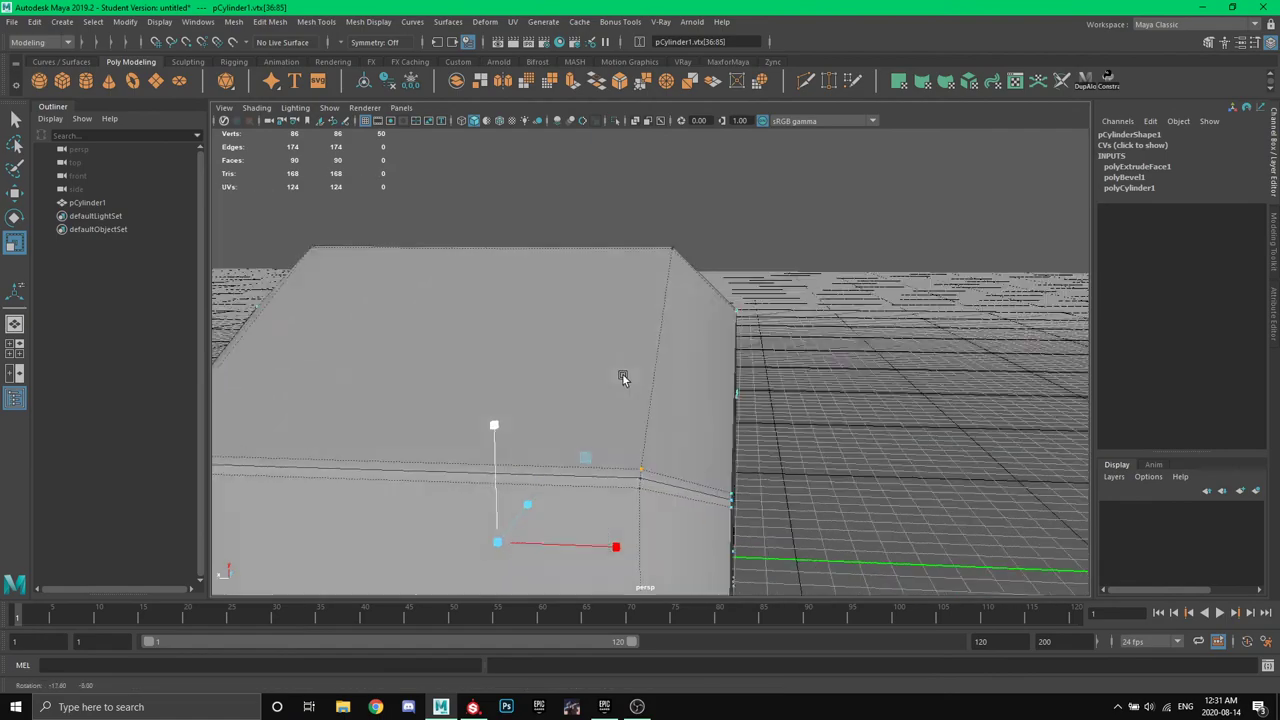
Switch to edge selection and select the edge loop where the taper meets the body on one end.
{"action": "left_click_drag", "start_coordinate": [622, 378], "coordinate": [612, 308], "text": "alt"}
{"action": "left_click_drag", "start_coordinate": [668, 376], "coordinate": [649, 394], "text": "alt"}
{"action": "scroll", "coordinate": [671, 377], "scroll_direction": "down", "scroll_amount": 5}
{"action": "scroll", "coordinate": [648, 415], "scroll_direction": "up", "scroll_amount": 3}
{"action": "key", "text": "w"}
{"action": "scroll", "coordinate": [646, 416], "scroll_direction": "up", "scroll_amount": 5}
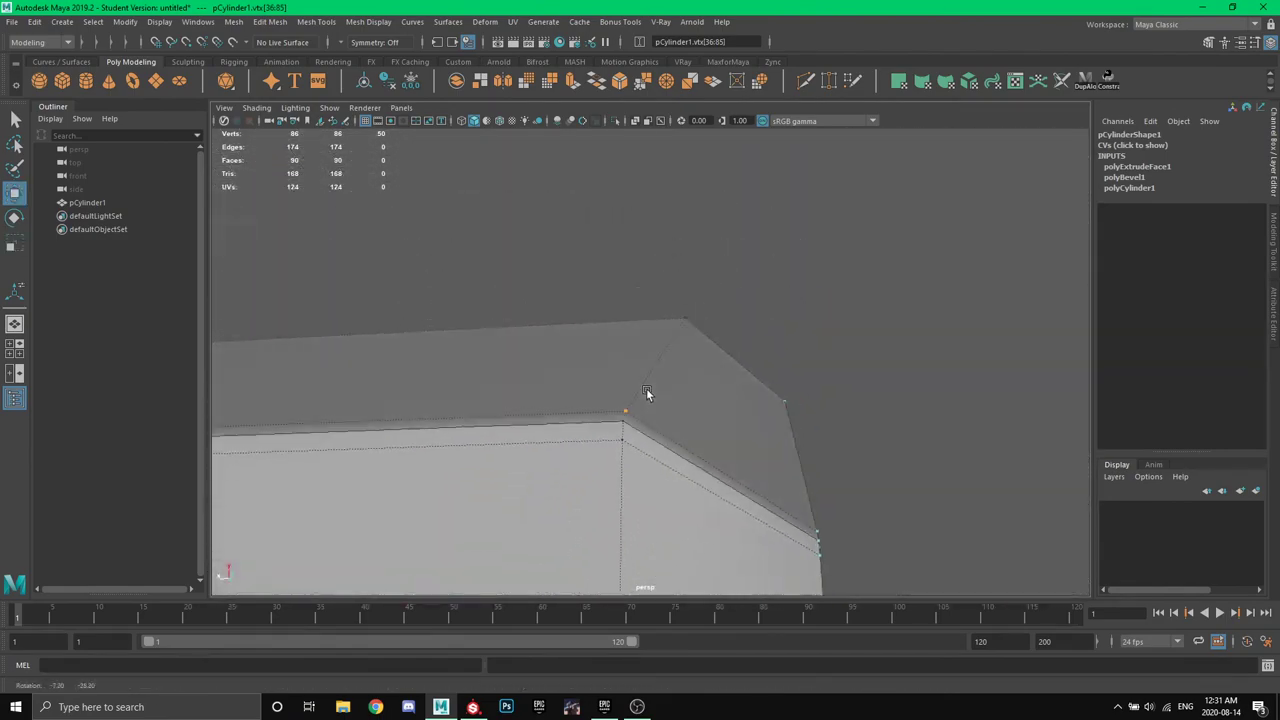
{"action": "right_click_drag", "start_coordinate": [662, 333], "coordinate": [660, 309]}
{"action": "scroll", "coordinate": [660, 309], "scroll_direction": "up", "scroll_amount": 4}
{"action": "left_click", "coordinate": [666, 331]}
{"action": "left_click", "coordinate": [652, 358]}
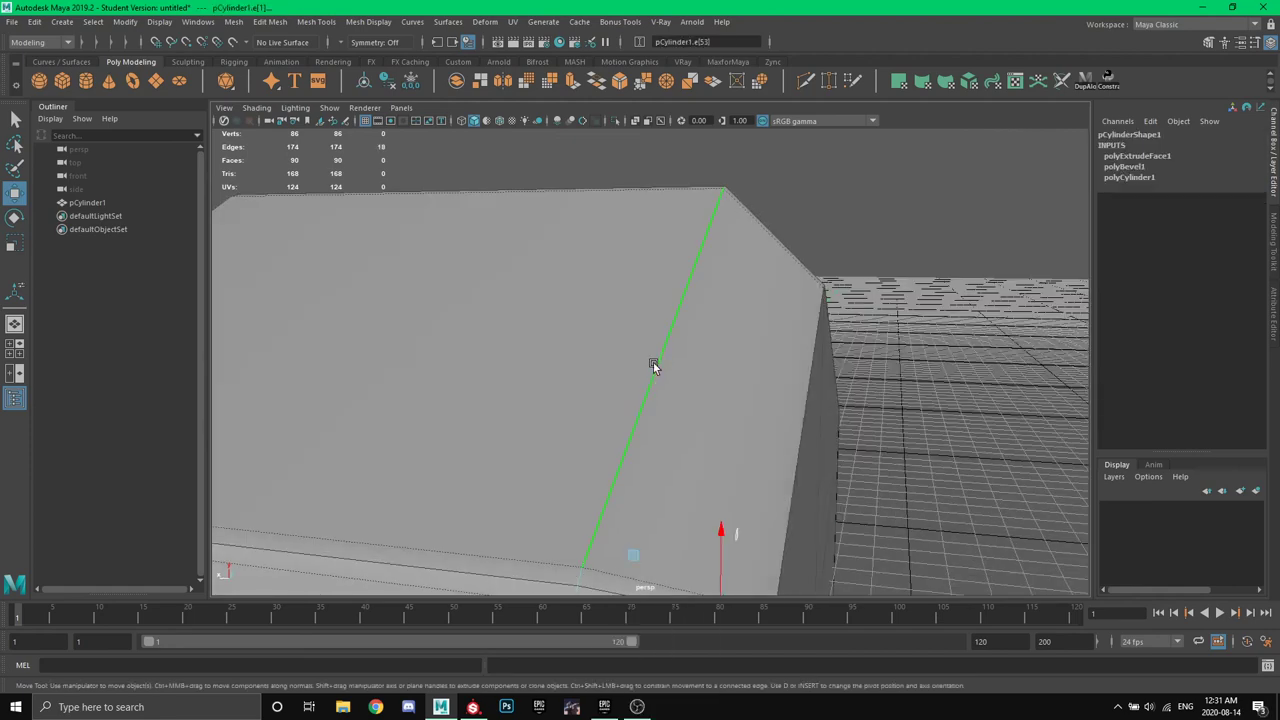
Examine the edges along the bevelled corner and the tapered rim of the head.
{"action": "left_click_drag", "start_coordinate": [654, 363], "coordinate": [641, 424], "text": "alt"}
{"action": "scroll", "coordinate": [641, 355], "scroll_direction": "down", "scroll_amount": 3}
{"action": "scroll", "coordinate": [827, 248], "scroll_direction": "up", "scroll_amount": 4}
{"action": "middle_click_drag", "start_coordinate": [743, 254], "coordinate": [688, 306], "text": "alt"}
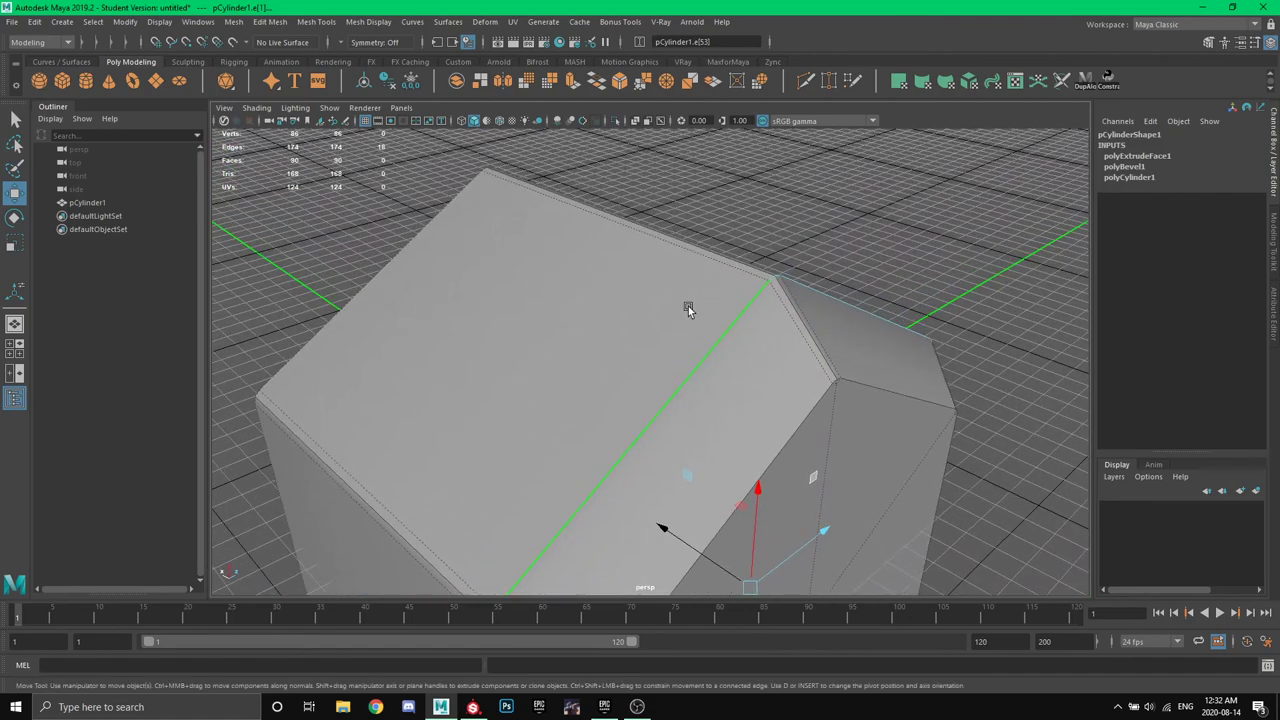
{"action": "left_click", "coordinate": [824, 274]}
{"action": "scroll", "coordinate": [826, 277], "scroll_direction": "up", "scroll_amount": 5}
{"action": "middle_click_drag", "start_coordinate": [828, 277], "coordinate": [732, 338], "text": "alt"}
{"action": "left_click_drag", "start_coordinate": [732, 336], "coordinate": [791, 286], "text": "alt"}
{"action": "left_click", "coordinate": [648, 283]}
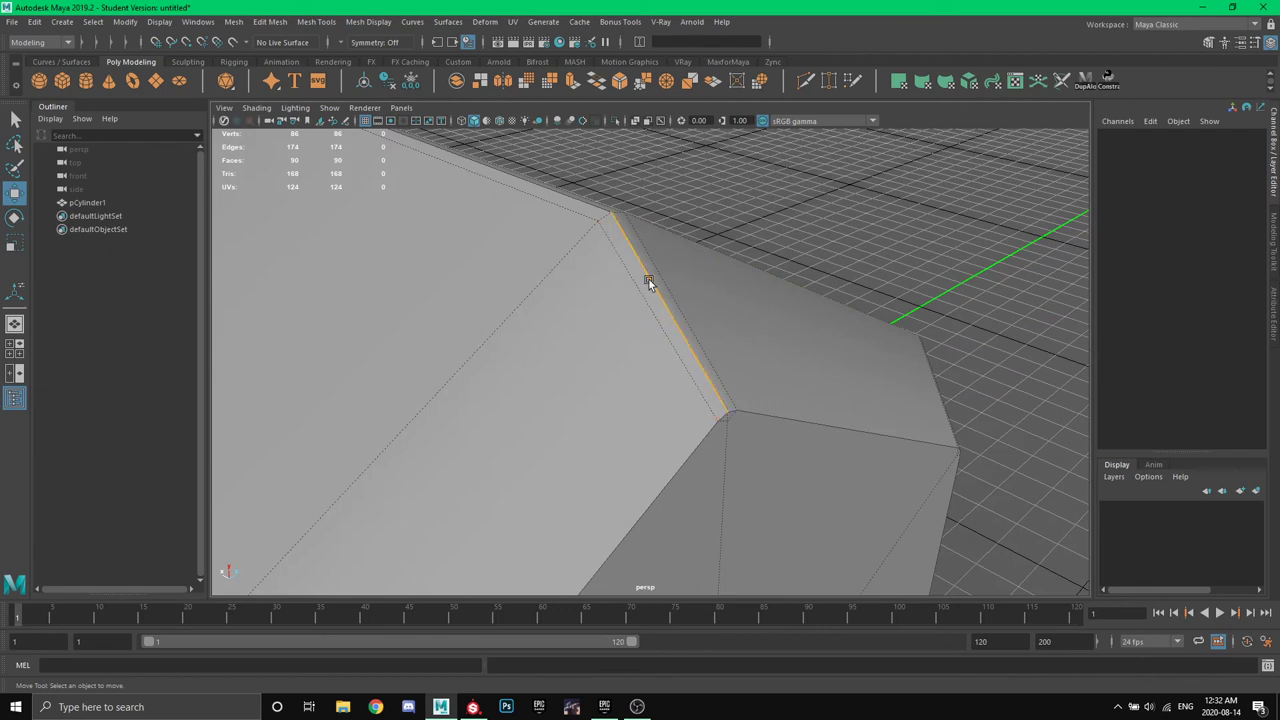
{"action": "left_click", "coordinate": [817, 289]}
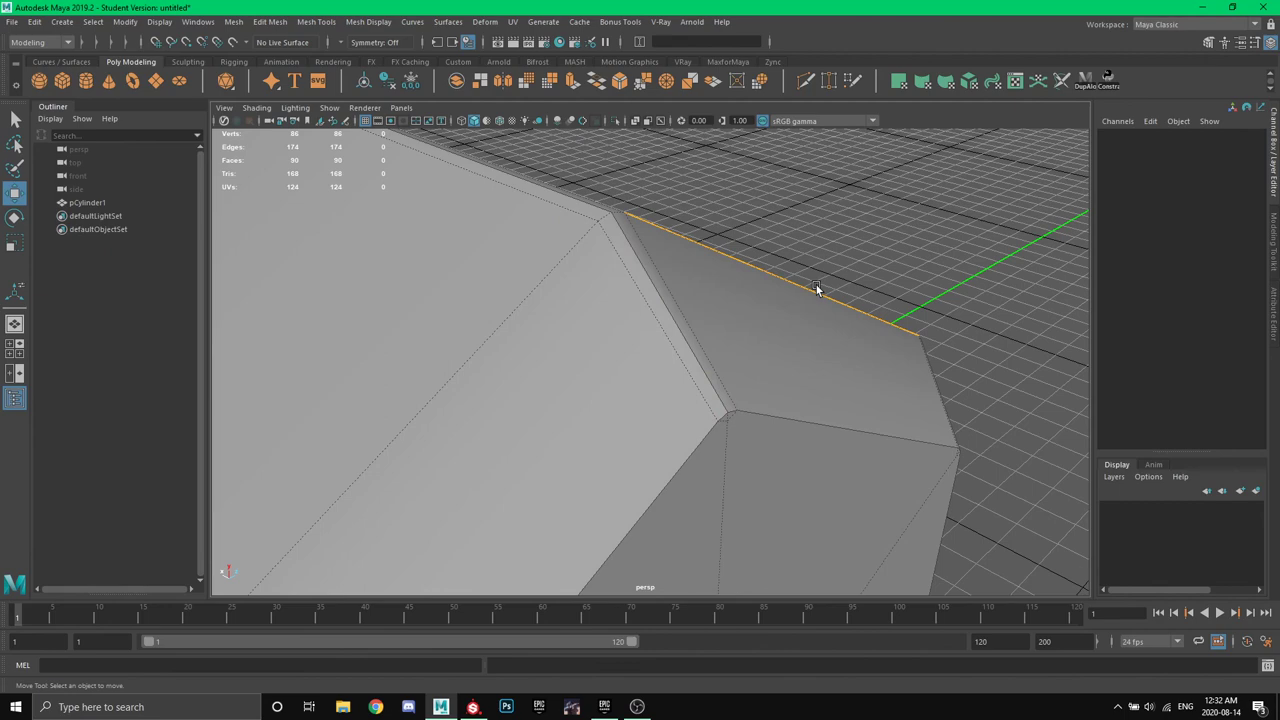
{"action": "left_click", "coordinate": [675, 356]}
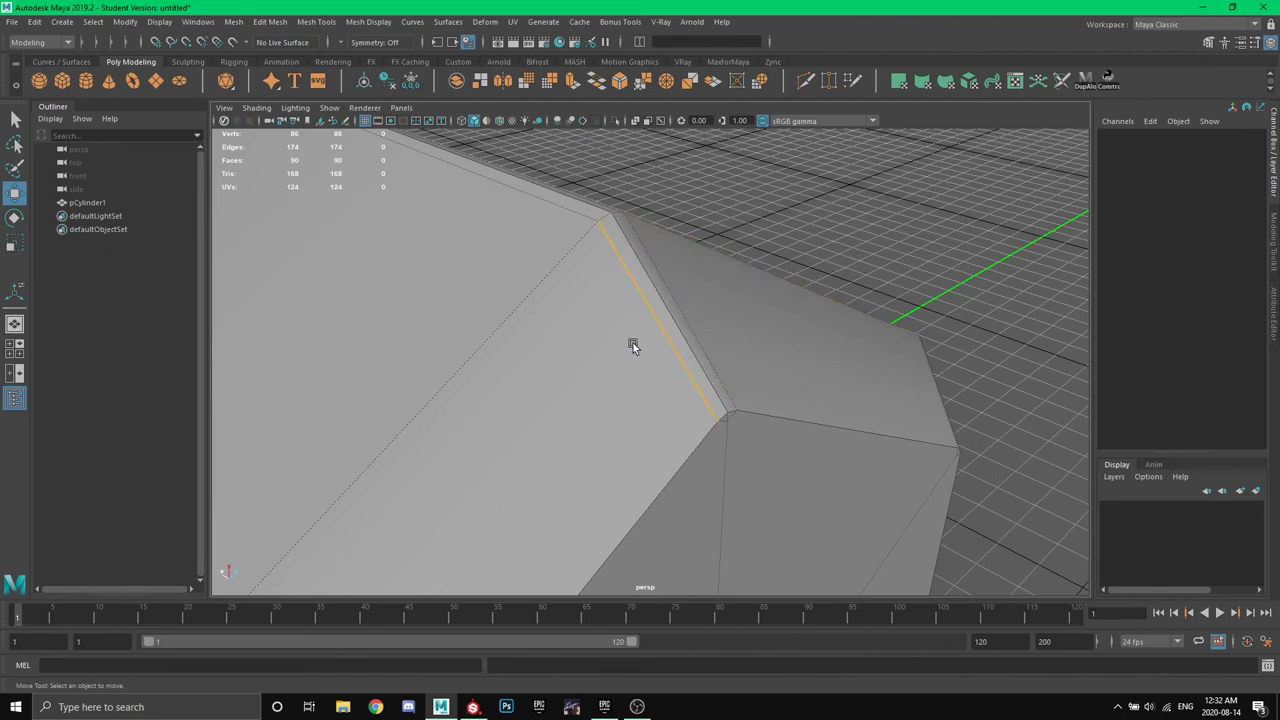
Select the edge loops where the taper meets the body on both ends of the cylinder and harden them.
{"action": "left_click_drag", "start_coordinate": [838, 271], "coordinate": [990, 231], "text": "alt"}
{"action": "left_click", "coordinate": [809, 323]}
{"action": "left_click_drag", "start_coordinate": [882, 356], "coordinate": [755, 365], "text": "alt"}
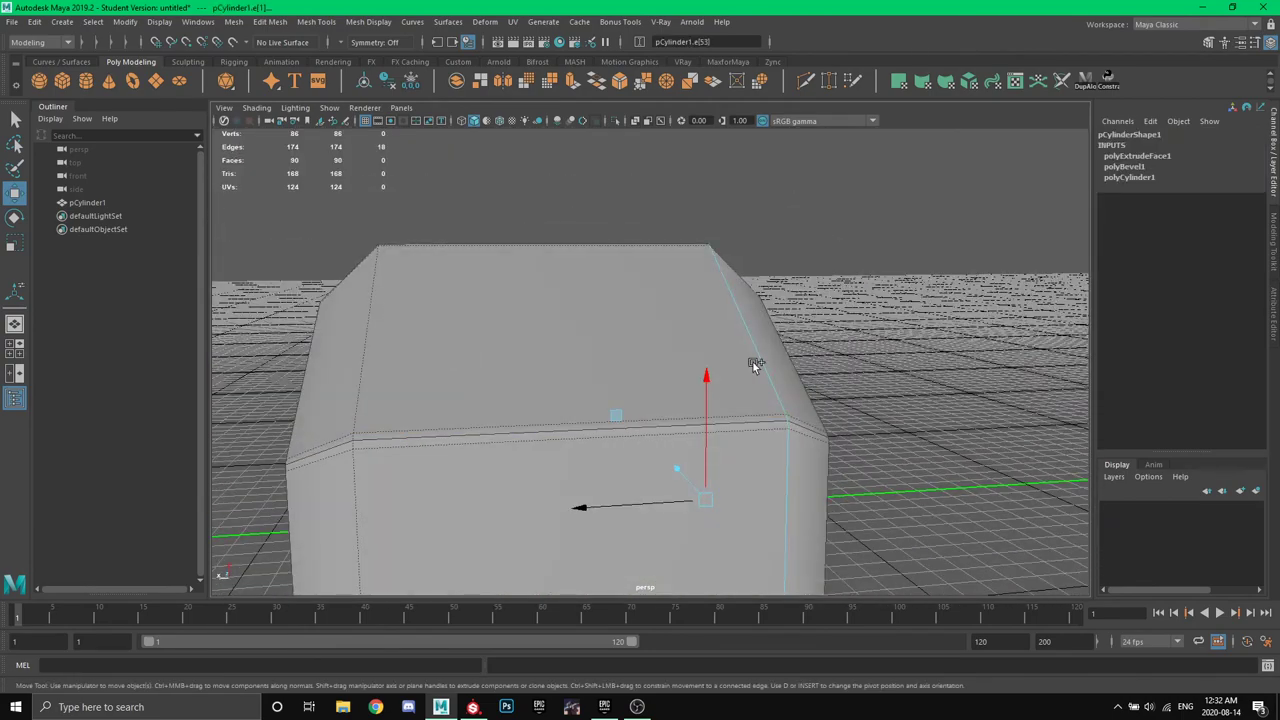
{"action": "left_click_drag", "start_coordinate": [662, 360], "coordinate": [714, 317], "text": "alt"}
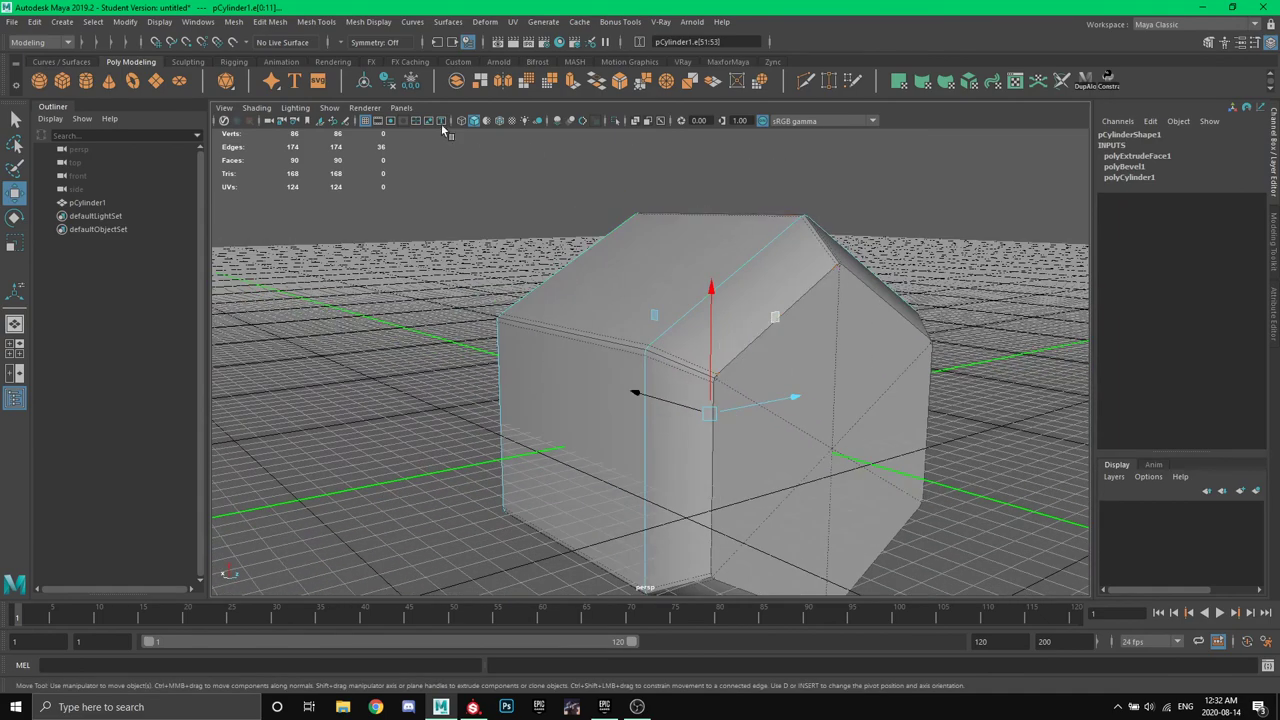
{"action": "left_click", "coordinate": [370, 22]}
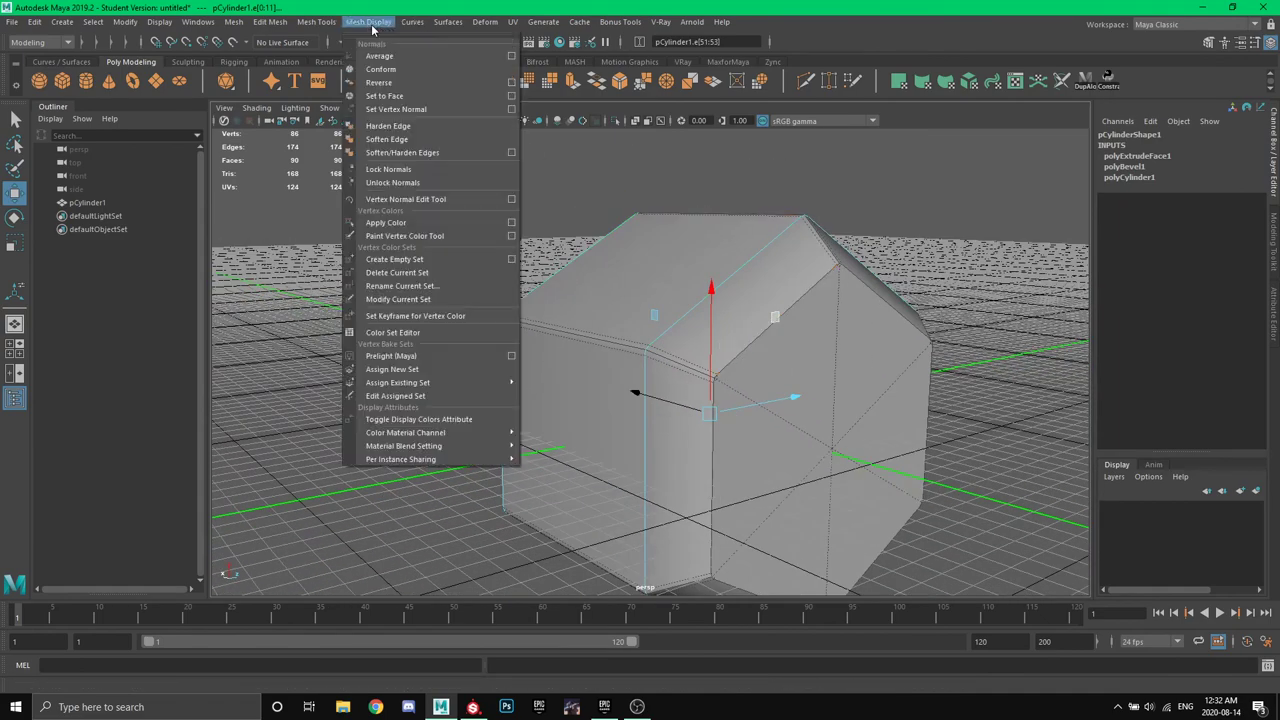
{"action": "left_click", "coordinate": [396, 126]}
{"action": "left_click", "coordinate": [889, 224]}
Bevel the two taper edge loops on both ends with a fraction of 0.5 and 2 segments.
{"action": "left_click_drag", "start_coordinate": [832, 241], "coordinate": [804, 238], "text": "alt"}
{"action": "left_click", "coordinate": [804, 238]}
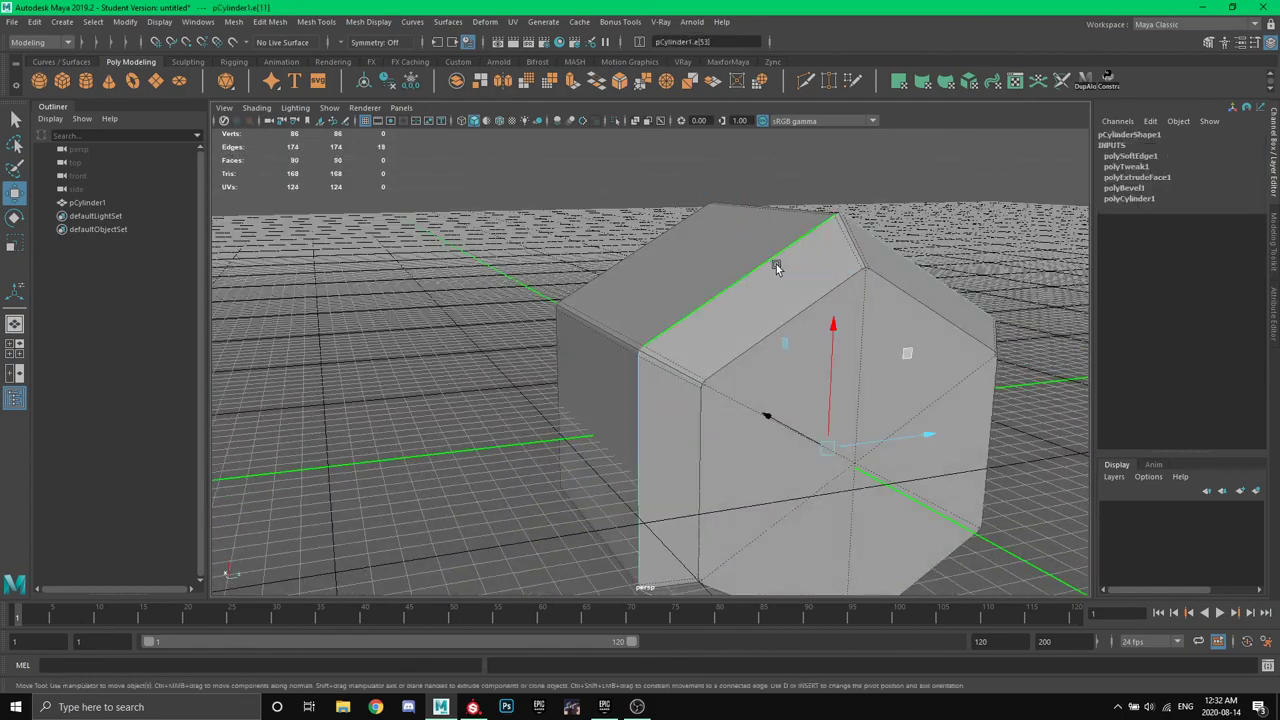
{"action": "left_click_drag", "start_coordinate": [800, 302], "coordinate": [800, 294], "text": "alt"}
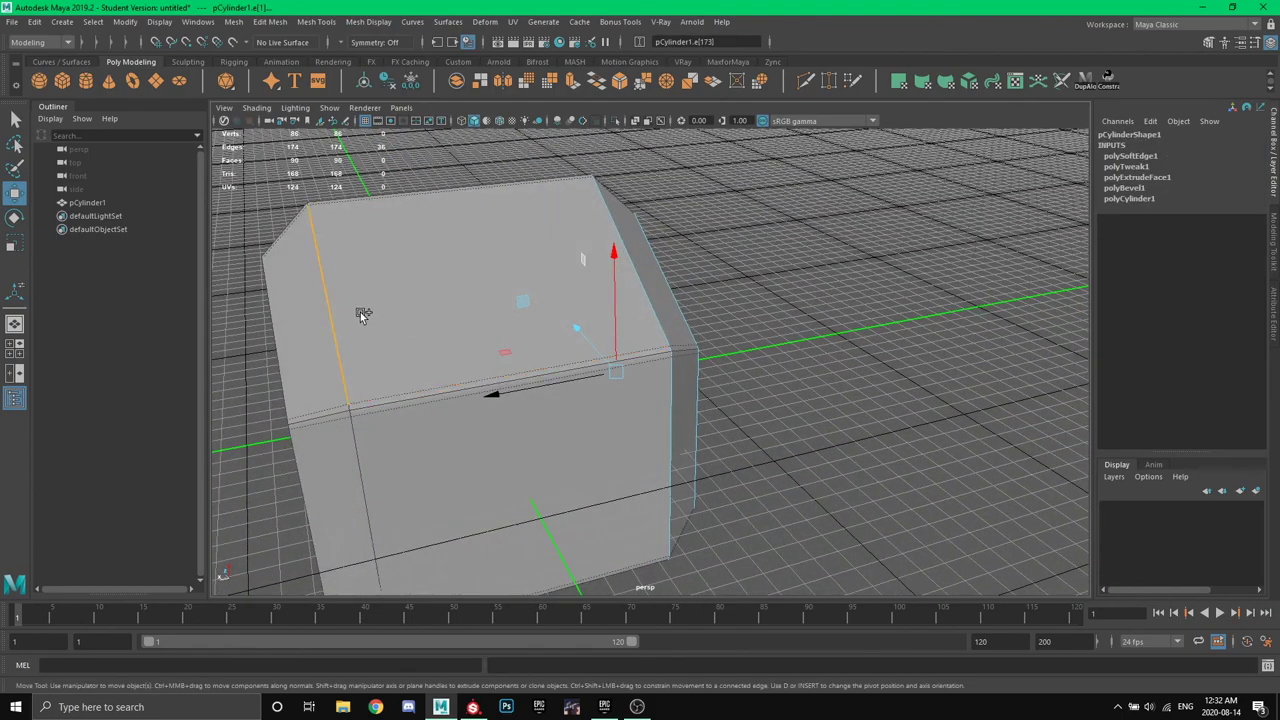
{"action": "left_click_drag", "start_coordinate": [402, 296], "coordinate": [563, 286], "text": "alt"}
{"action": "key", "text": "ctrl+b"}
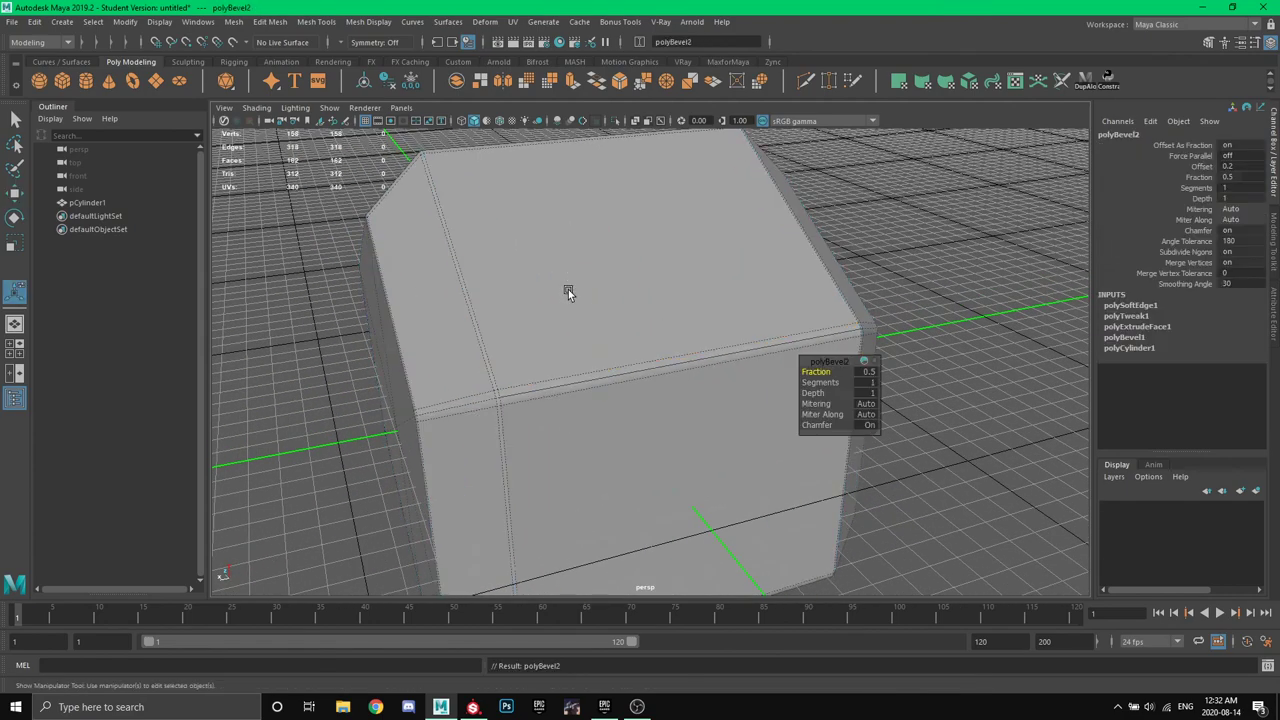
{"action": "left_click_drag", "start_coordinate": [464, 250], "coordinate": [628, 288], "text": "alt"}
{"action": "scroll", "coordinate": [628, 288], "scroll_direction": "up", "scroll_amount": 1}
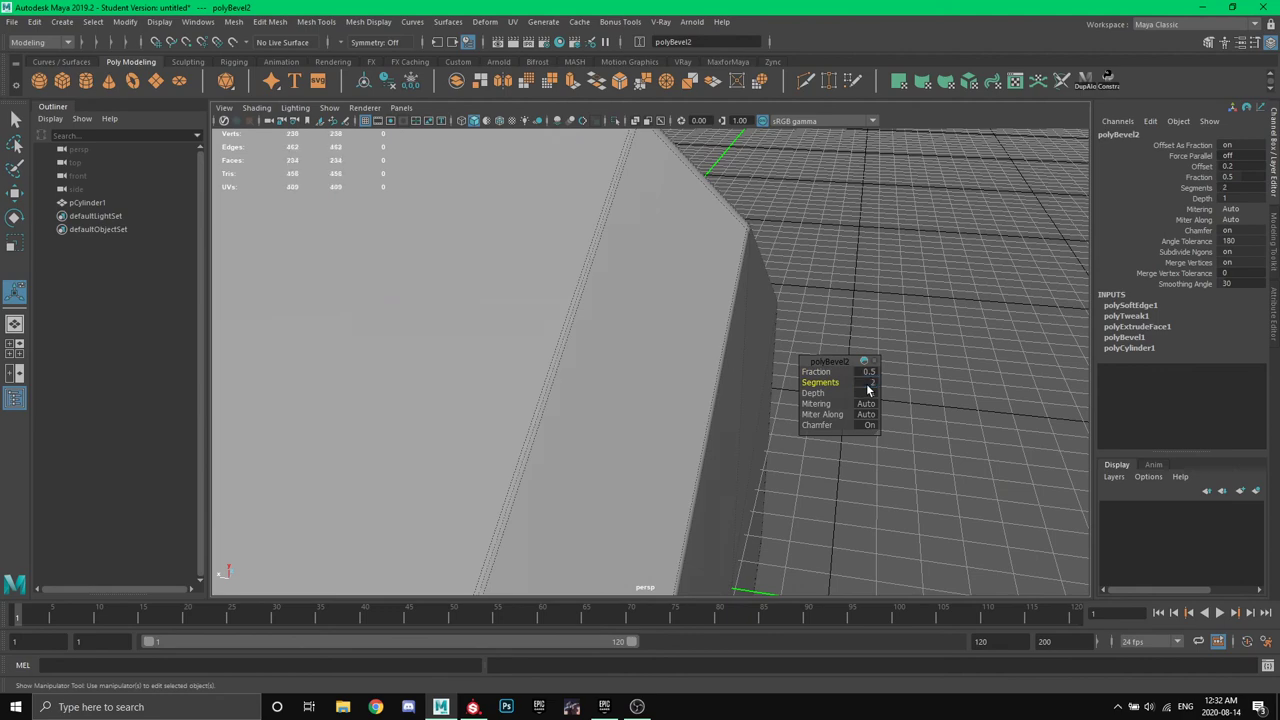
{"action": "scroll", "coordinate": [545, 345], "scroll_direction": "up", "scroll_amount": 3}
{"action": "scroll", "coordinate": [534, 312], "scroll_direction": "down", "scroll_amount": 2}
{"action": "left_click", "coordinate": [712, 291]}
Select the edge loops bordering the new bevels on both ends of the cylinder and harden them.
{"action": "middle_click_drag", "start_coordinate": [675, 279], "coordinate": [695, 335], "text": "alt"}
{"action": "key", "text": "w"}
{"action": "double_click", "coordinate": [679, 321]}
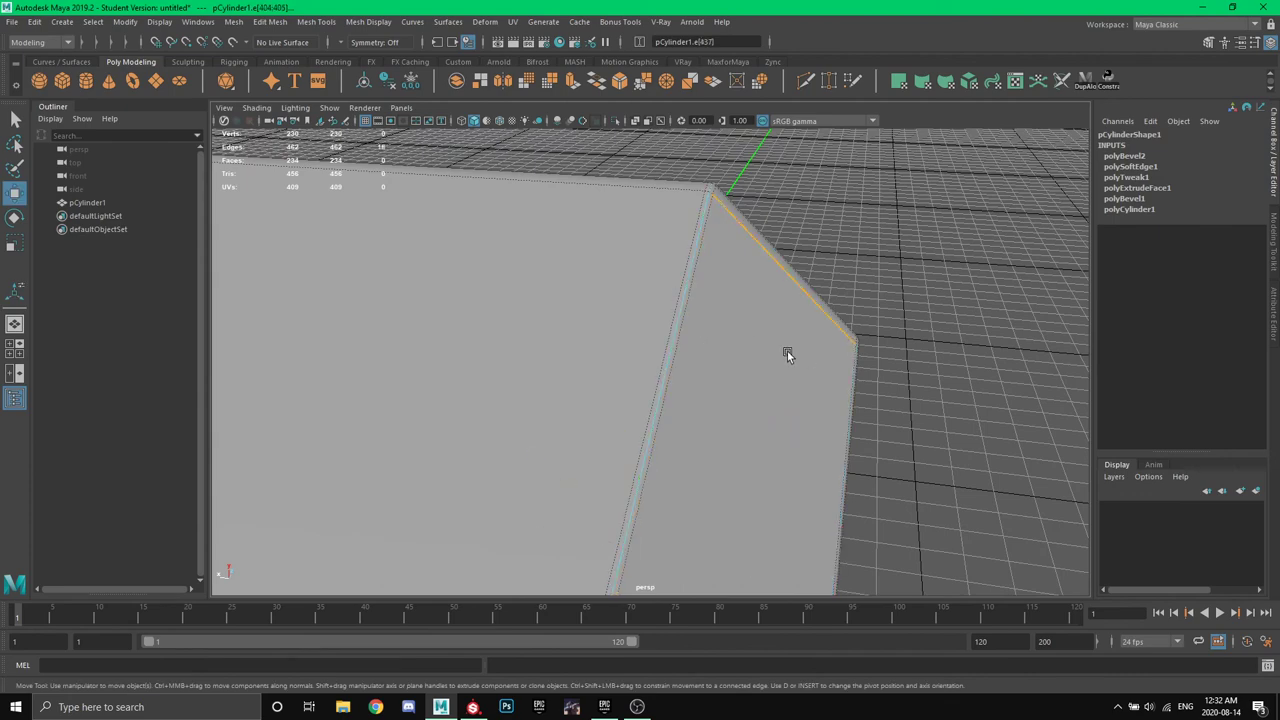
{"action": "left_click_drag", "start_coordinate": [787, 351], "coordinate": [752, 312], "text": "alt"}
{"action": "double_click", "coordinate": [898, 463], "text": "shift"}
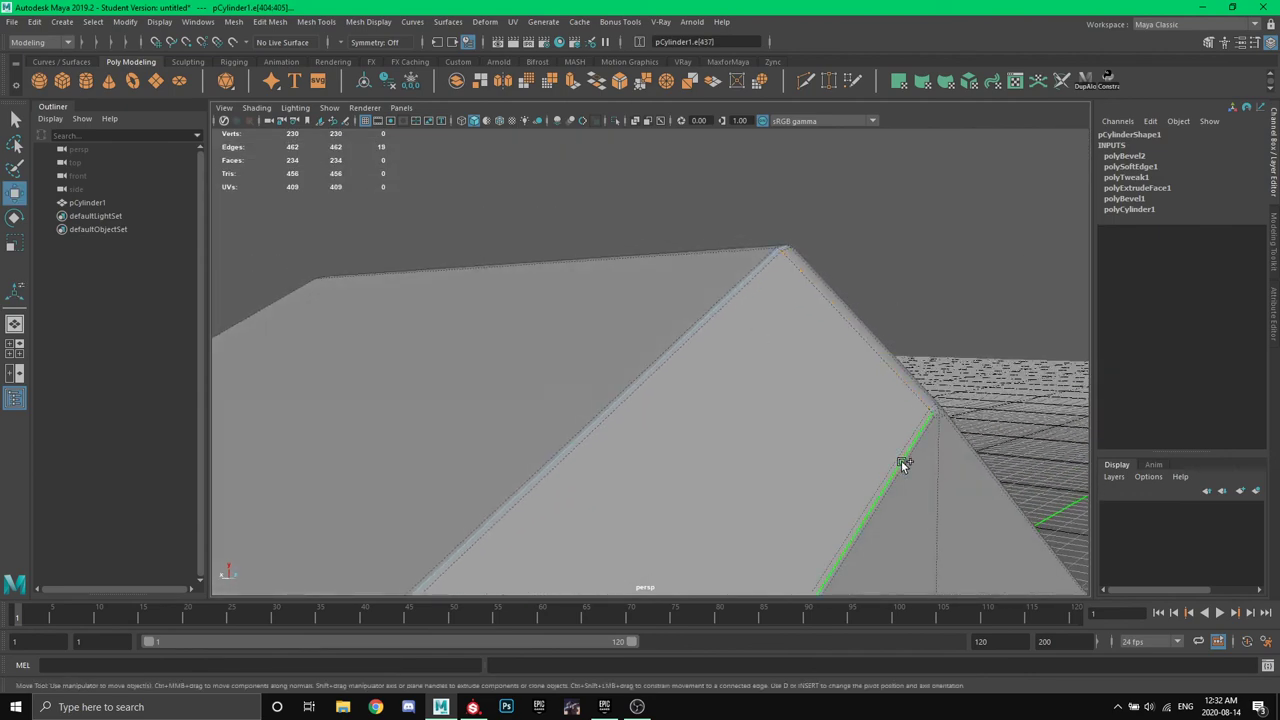
{"action": "left_click_drag", "start_coordinate": [901, 460], "coordinate": [1020, 341], "text": "alt"}
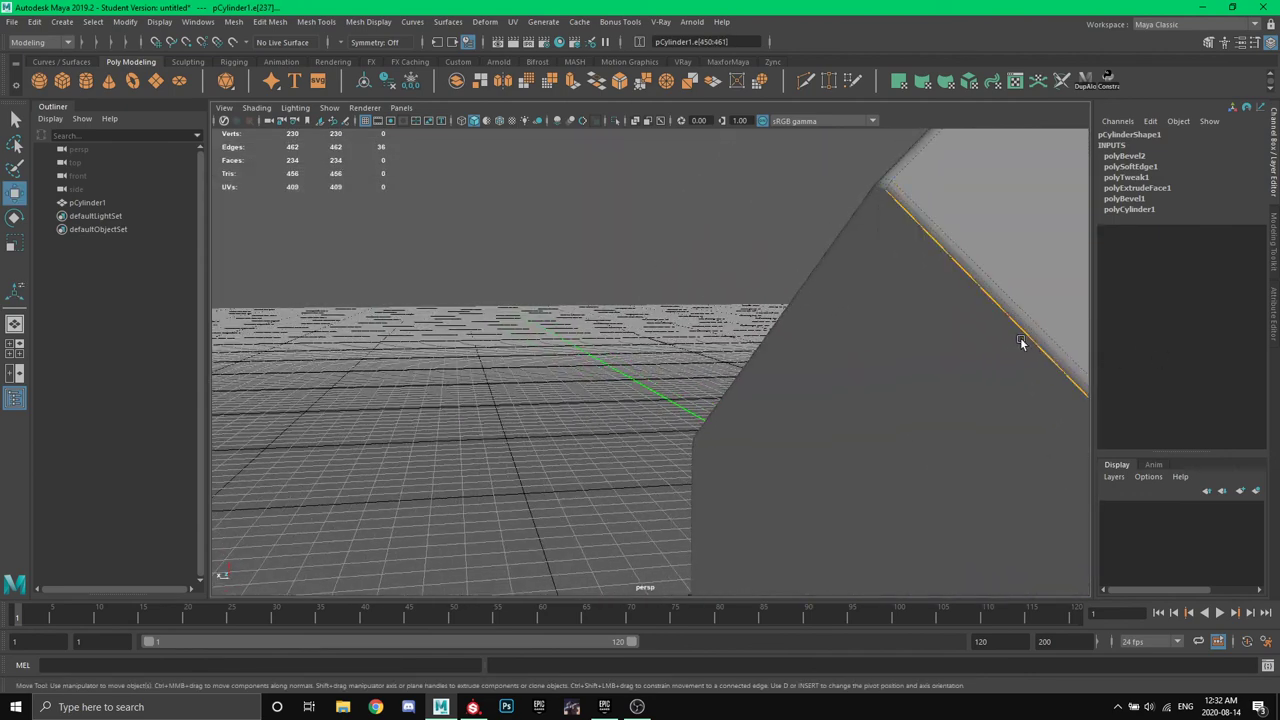
{"action": "double_click", "coordinate": [946, 245], "text": "shift"}
{"action": "left_click_drag", "start_coordinate": [946, 245], "coordinate": [640, 210], "text": "alt"}
{"action": "double_click", "coordinate": [755, 315], "text": "shift"}
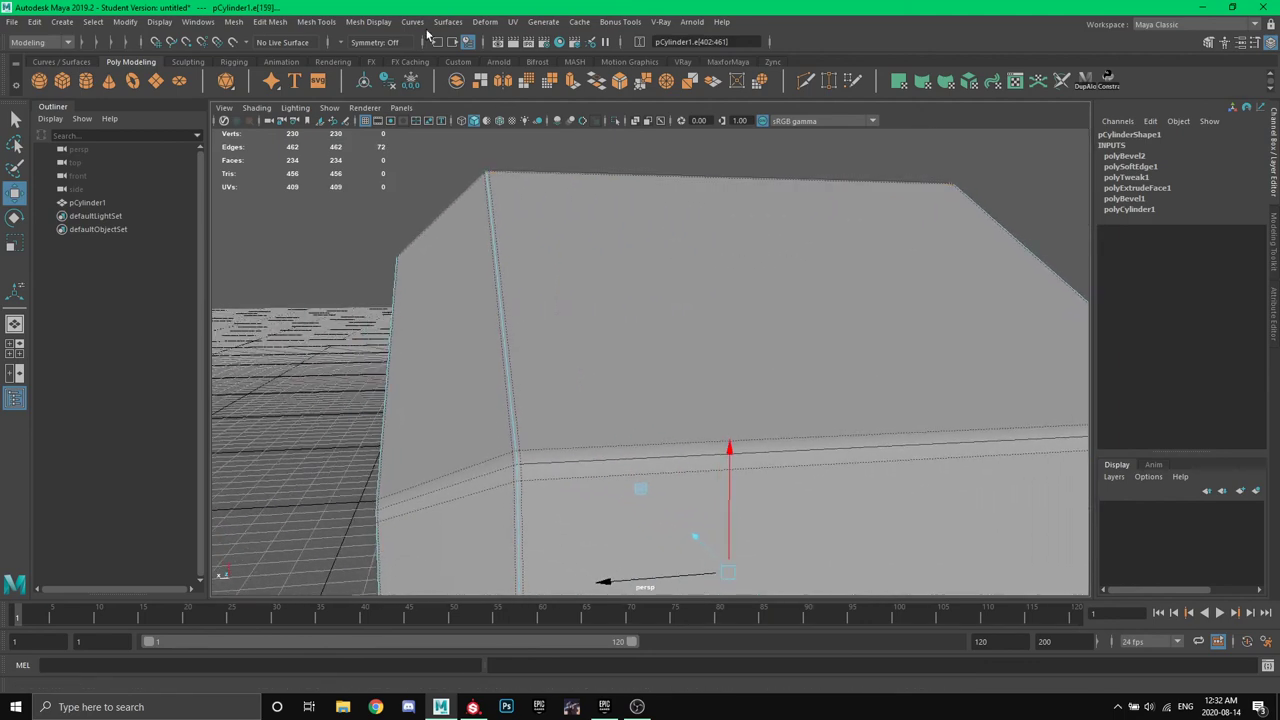
{"action": "scroll", "coordinate": [408, 300], "scroll_direction": "down", "scroll_amount": 1}
{"action": "left_click", "coordinate": [404, 360]}
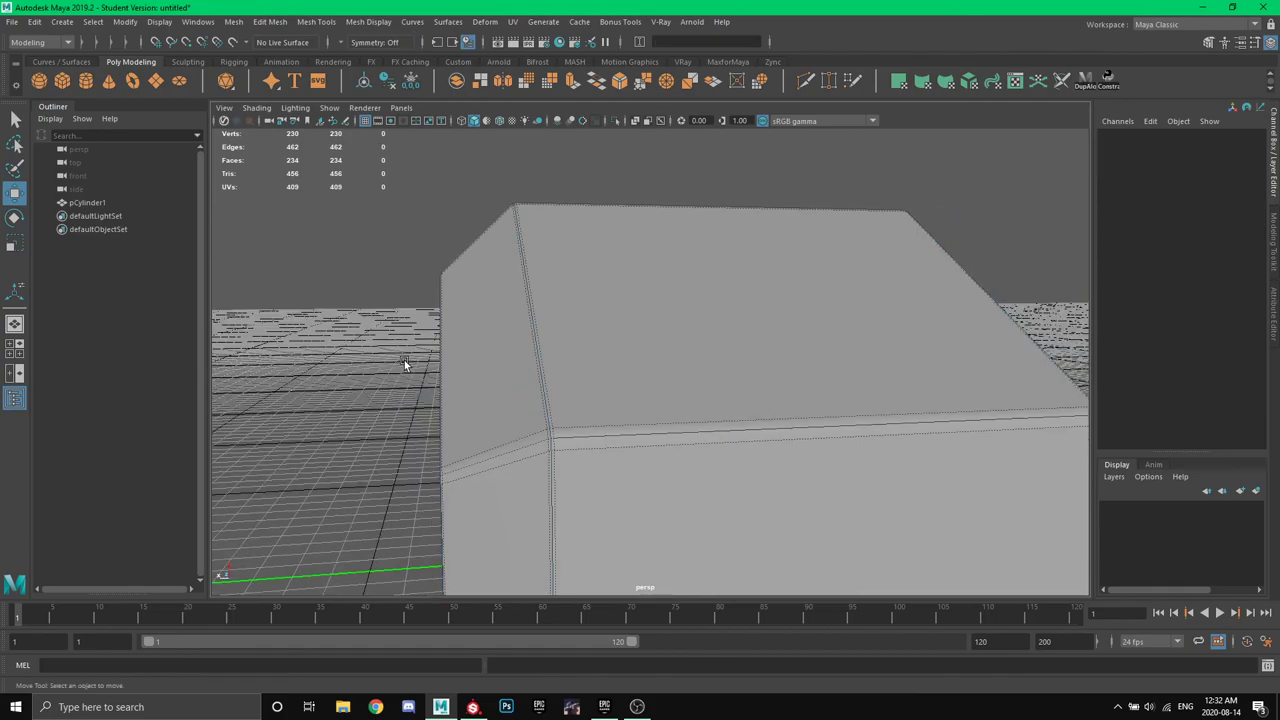
Switch to object selection and raise the hexagonal head above the grid to a Translate Y of 0.978.
{"action": "left_click_drag", "start_coordinate": [404, 360], "coordinate": [642, 248], "text": "alt"}
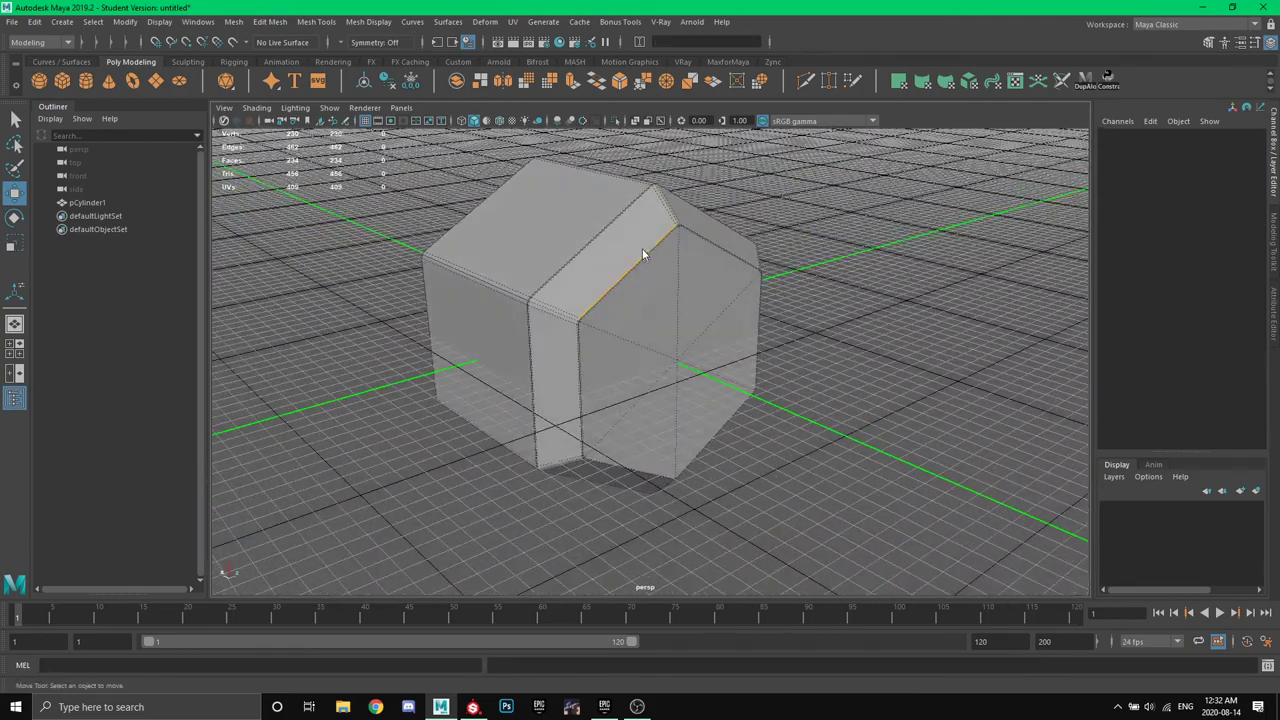
{"action": "right_click_drag", "start_coordinate": [683, 232], "coordinate": [710, 228]}
{"action": "left_click", "coordinate": [806, 320]}
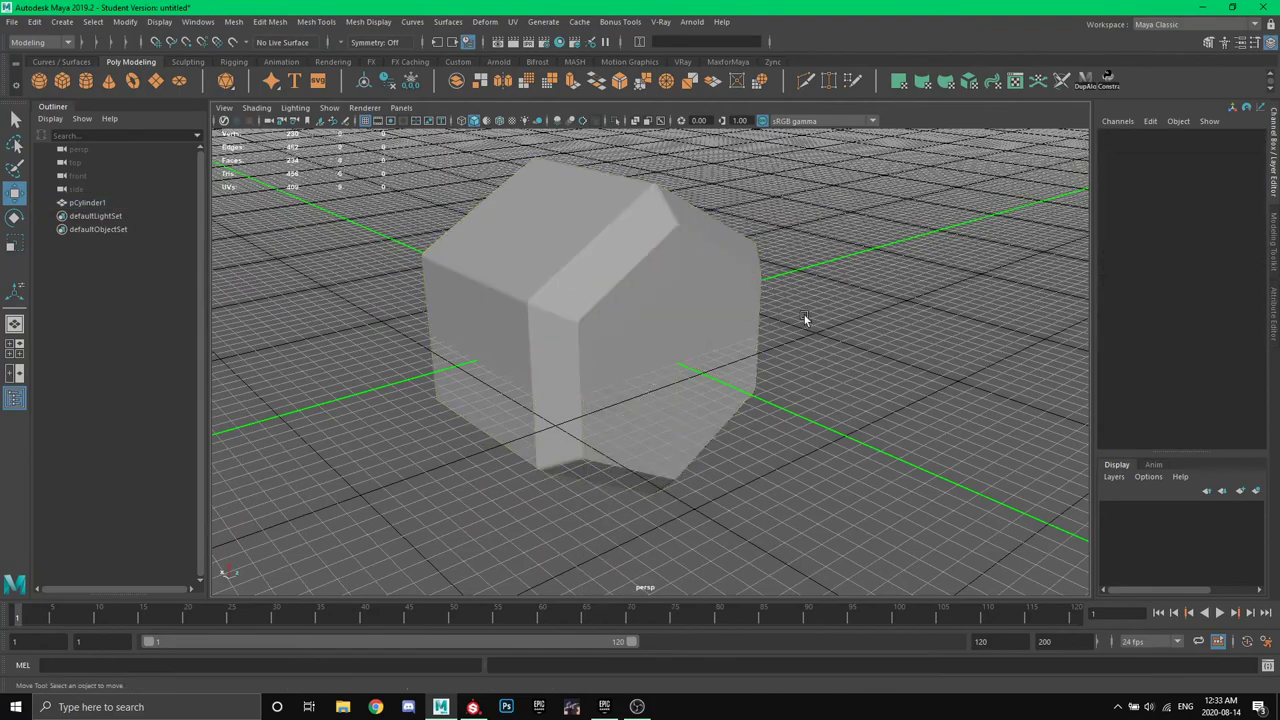
{"action": "left_click", "coordinate": [600, 298]}
{"action": "left_click_drag", "start_coordinate": [600, 298], "coordinate": [572, 93]}
{"action": "mouse_move", "coordinate": [588, 215]}
{"action": "left_mouse_down", "text": "alt"}
{"action": "mouse_move", "coordinate": [566, 143]}
{"action": "mouse_move", "coordinate": [617, 194]}
{"action": "mouse_move", "coordinate": [576, 202]}
{"action": "left_mouse_up", "text": "alt"}
{"action": "scroll", "coordinate": [576, 202], "scroll_direction": "down", "scroll_amount": 2}
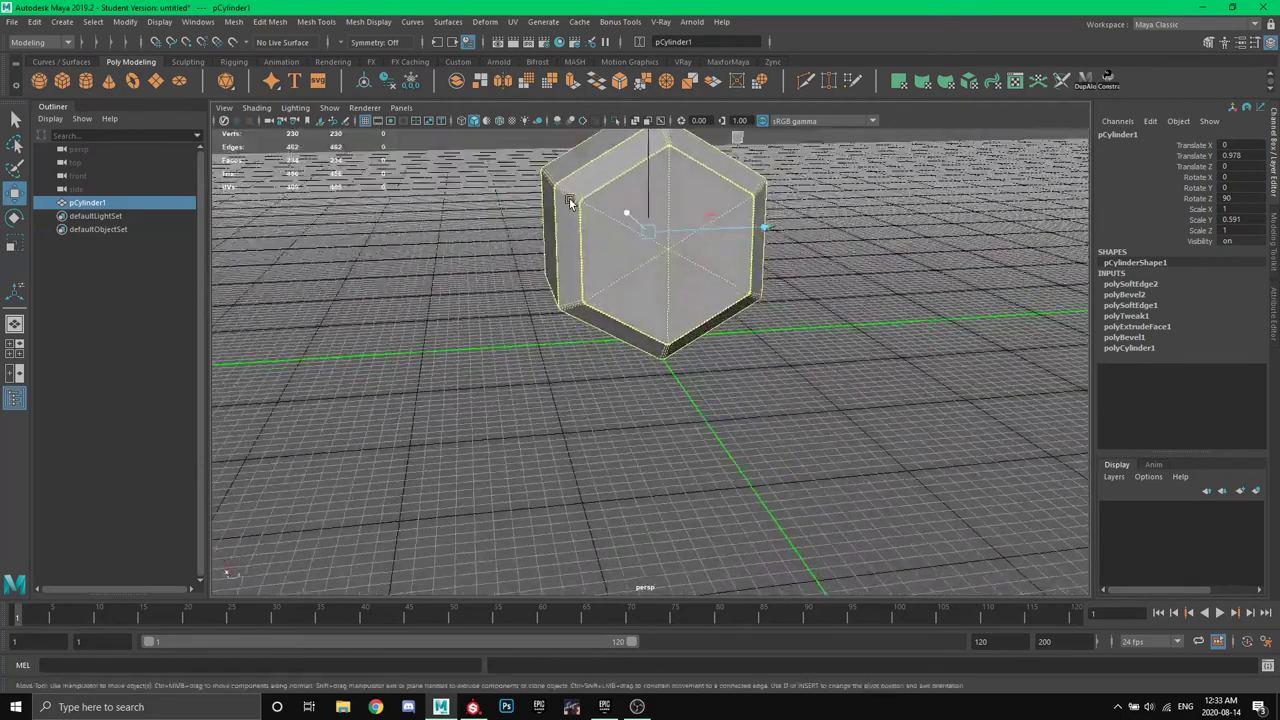
Rotate the hexagonal head so it rests on a flat side by setting Rotate Y to 30.
{"action": "key", "text": "e"}
{"action": "left_click_drag", "start_coordinate": [785, 212], "coordinate": [740, 212], "text": "alt"}
{"action": "middle_click_drag", "start_coordinate": [740, 212], "coordinate": [742, 268], "text": "alt"}
{"action": "left_click_drag", "start_coordinate": [591, 179], "coordinate": [621, 181]}
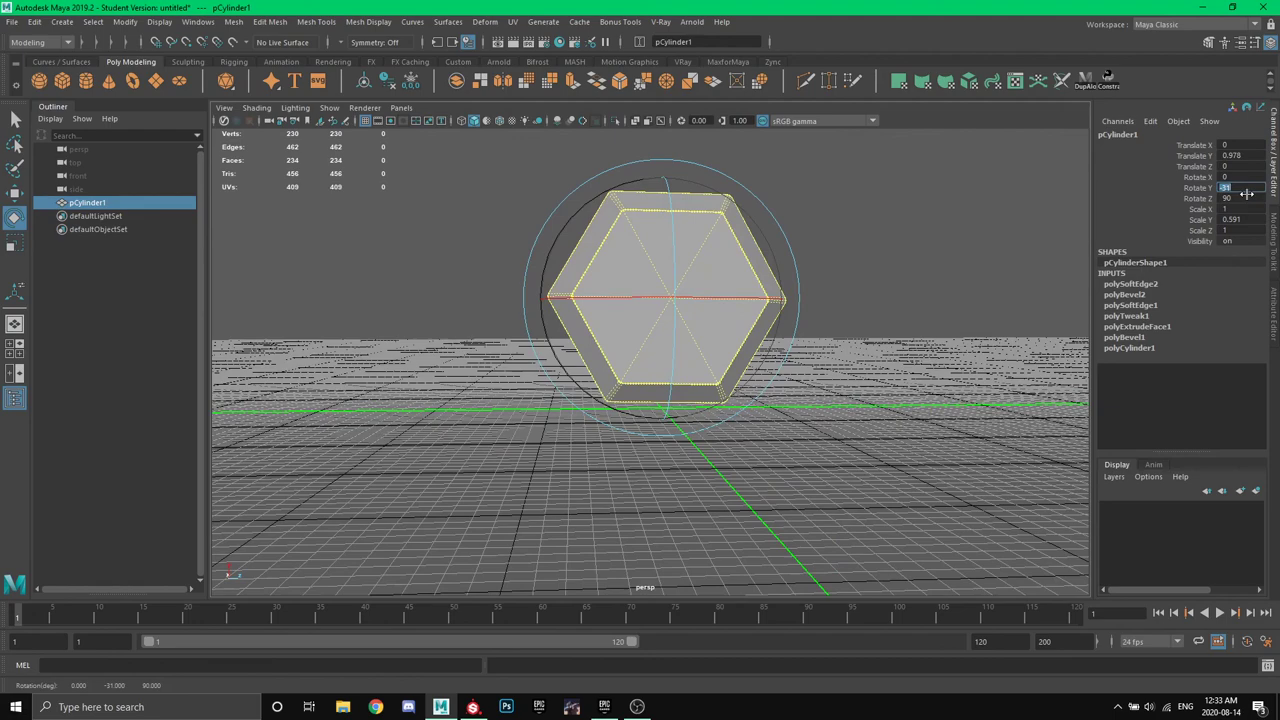
{"action": "type", "text": "20"}
{"action": "key", "text": "Tab"}
{"action": "type", "text": "30"}
{"action": "key", "text": "Return"}
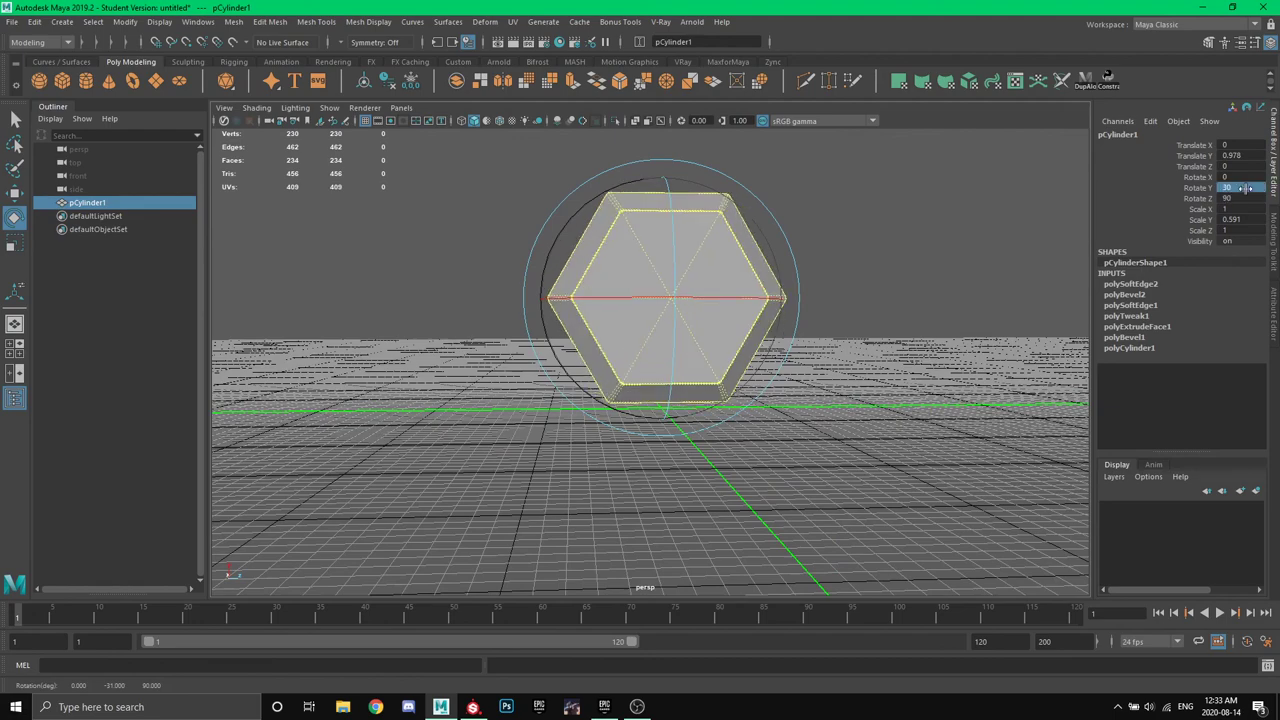
{"action": "key", "text": "w"}
{"action": "left_click", "coordinate": [888, 313]}
Scale the hexagonal head down slightly along its length to a Scale Y of about 0.554.
{"action": "left_click_drag", "start_coordinate": [888, 313], "coordinate": [620, 365], "text": "alt"}
{"action": "left_click", "coordinate": [655, 388]}
{"action": "key", "text": "r"}
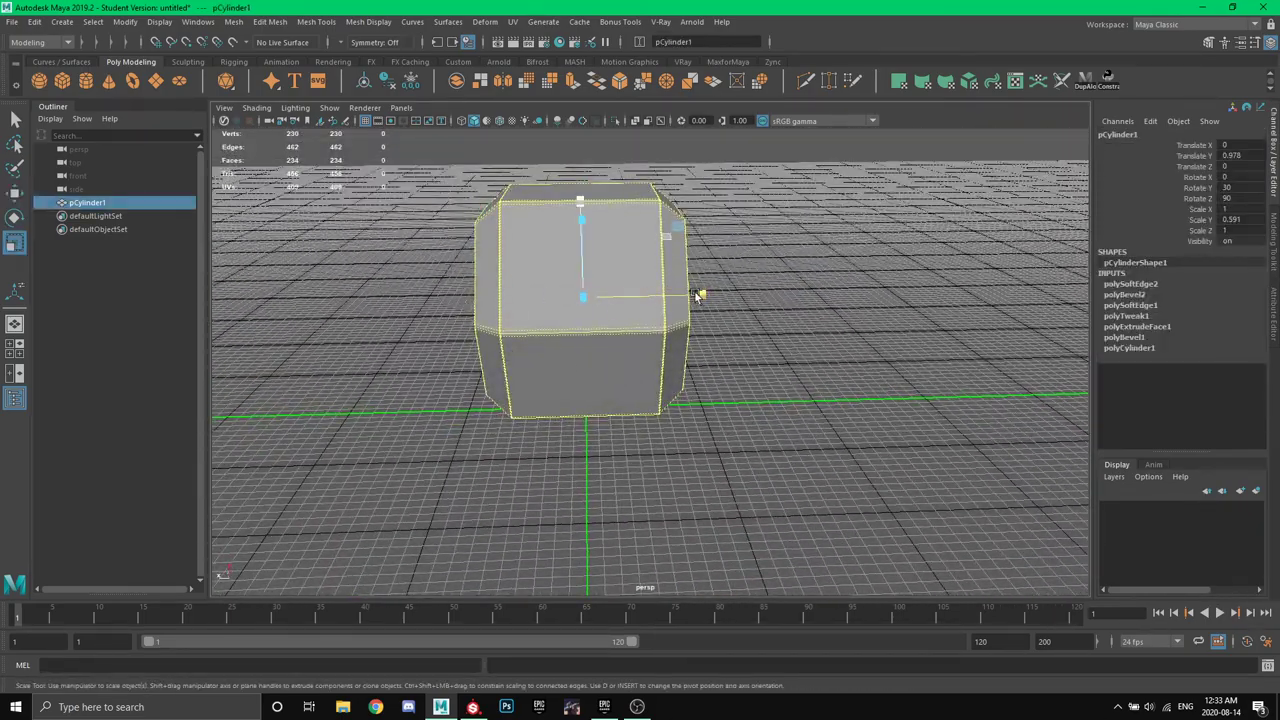
{"action": "left_click_drag", "start_coordinate": [700, 295], "coordinate": [668, 331]}
{"action": "left_click", "coordinate": [757, 296]}
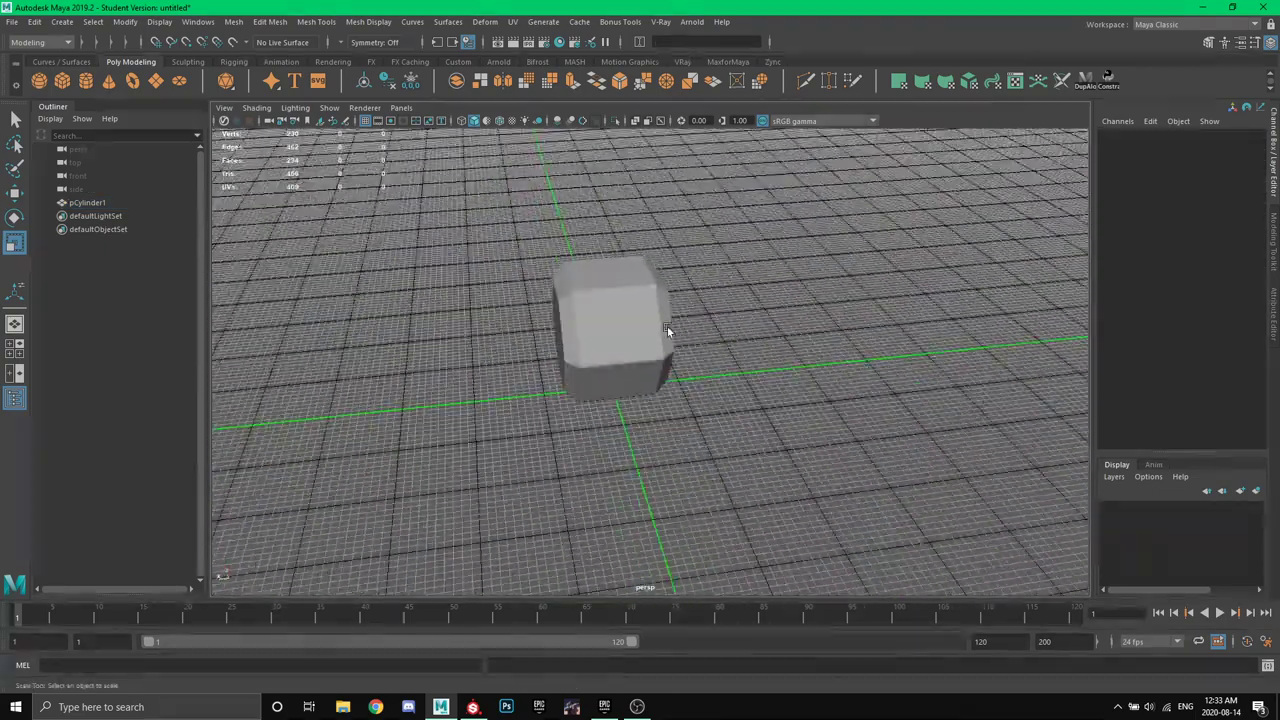
Rename the hexagonal head object to Dumbbell_End1.
{"action": "key", "text": "w"}
{"action": "left_click", "coordinate": [625, 338]}
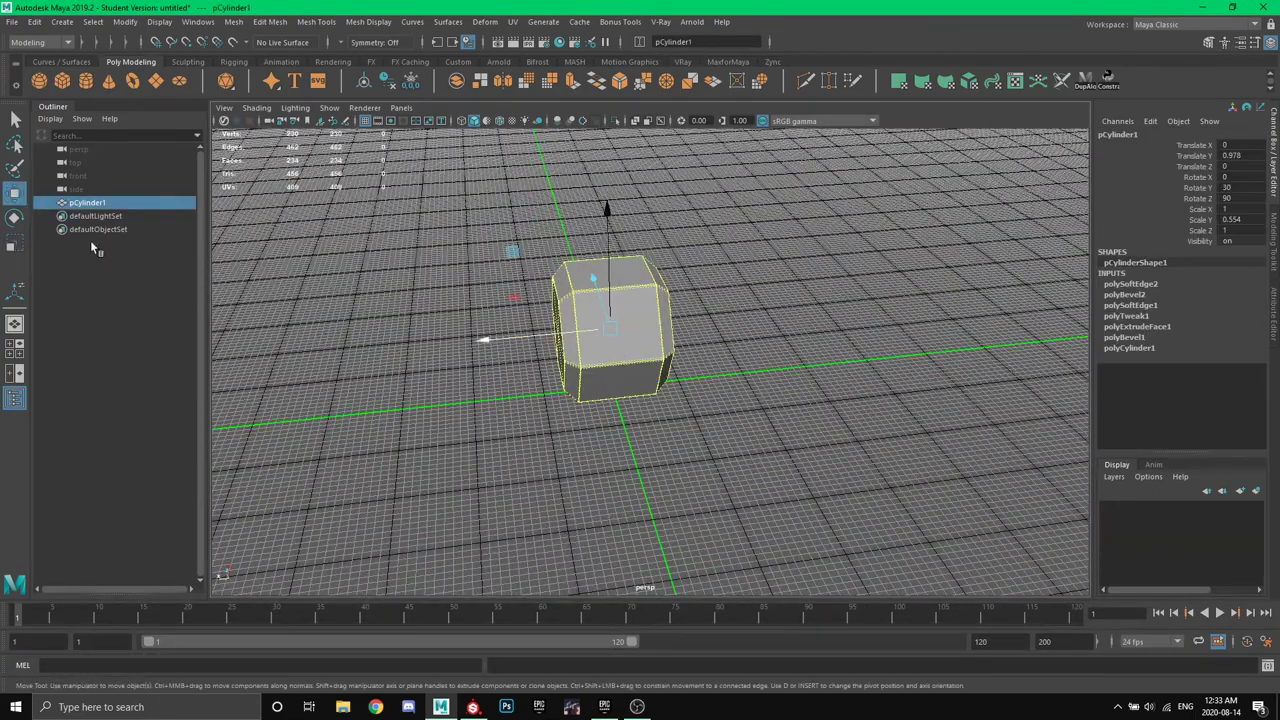
{"action": "left_click_drag", "start_coordinate": [572, 322], "coordinate": [541, 314], "text": "alt"}
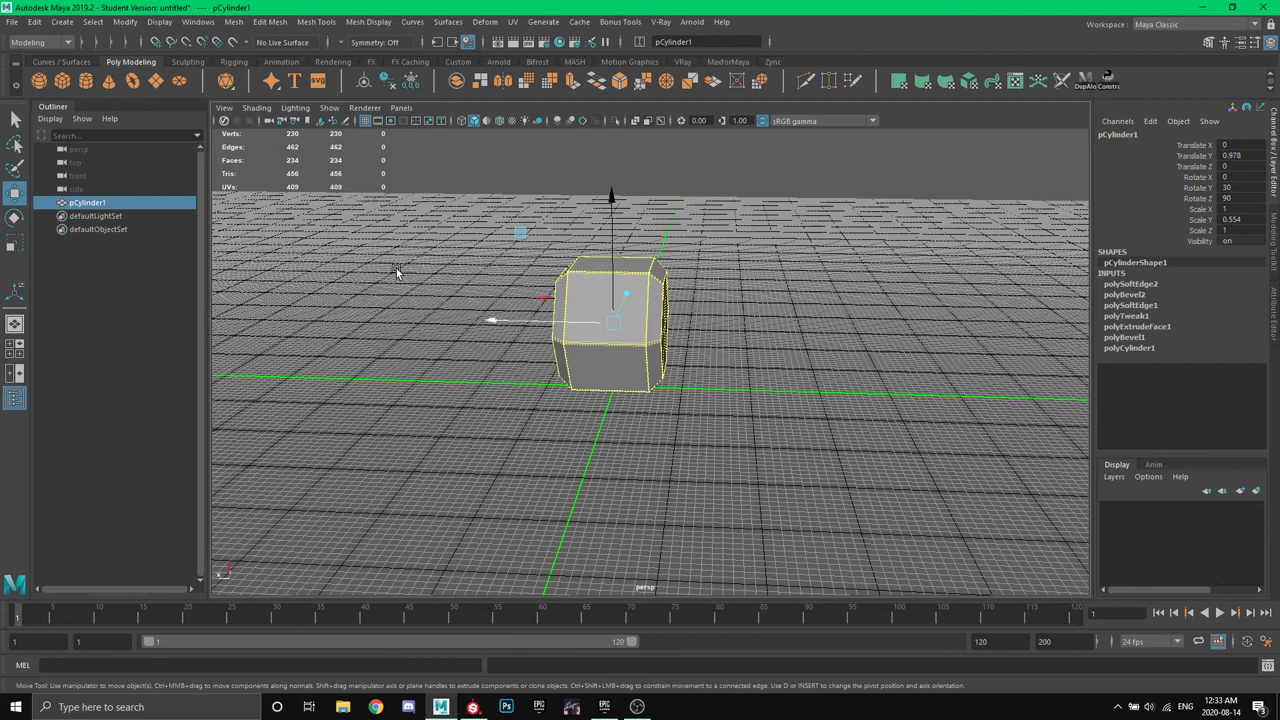
{"action": "double_click", "coordinate": [106, 203]}
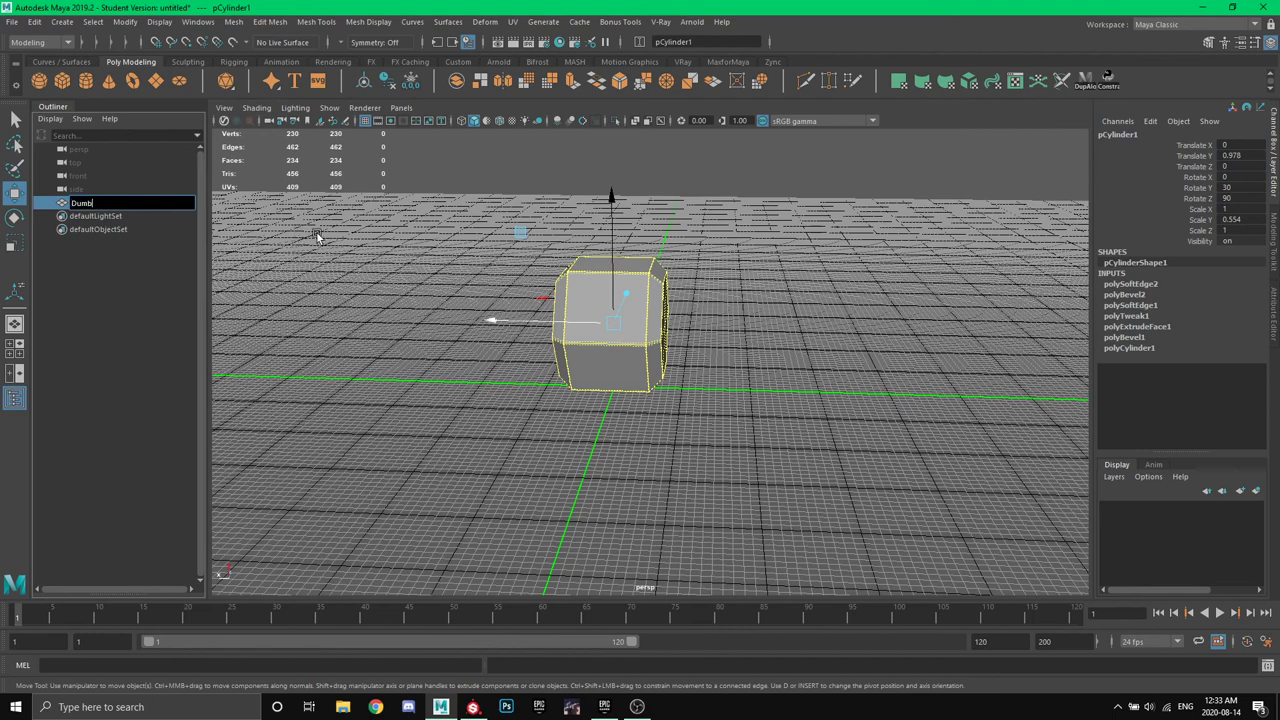
{"action": "type", "text": "Dumbbell_End"}
{"action": "key", "text": "Return"}
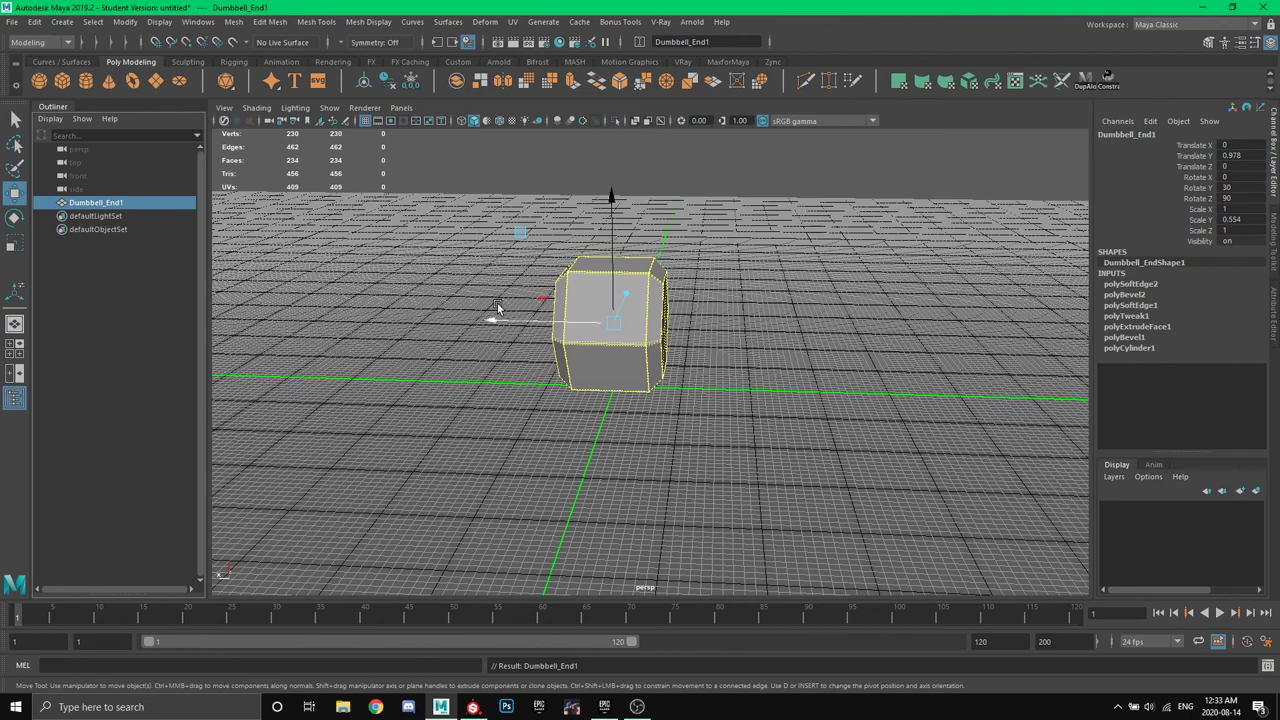
Duplicate the hexagonal head and move the two heads apart along the X axis, one on each side of the origin.
{"action": "key", "text": "ctrl+d"}
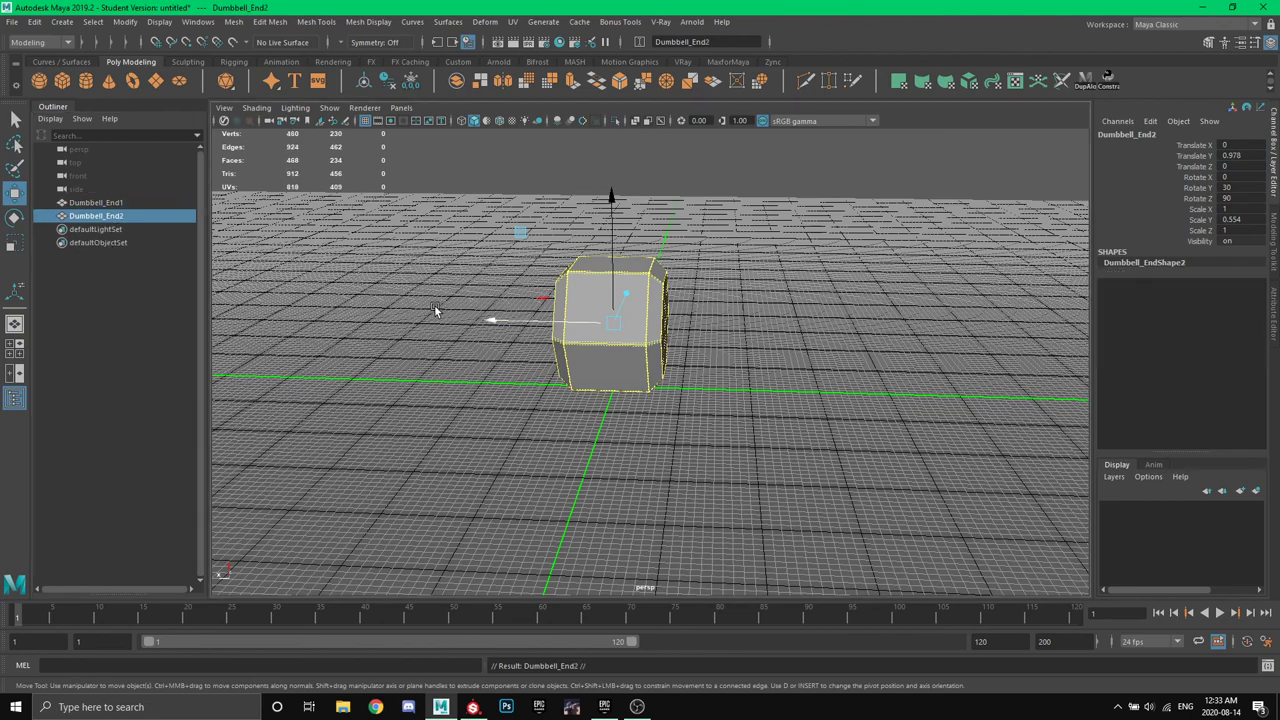
{"action": "middle_click_drag", "start_coordinate": [434, 308], "coordinate": [389, 313], "text": "alt"}
{"action": "left_click_drag", "start_coordinate": [442, 321], "coordinate": [641, 326]}
{"action": "left_click", "coordinate": [538, 337]}
{"action": "left_click_drag", "start_coordinate": [538, 337], "coordinate": [360, 333], "text": "alt"}
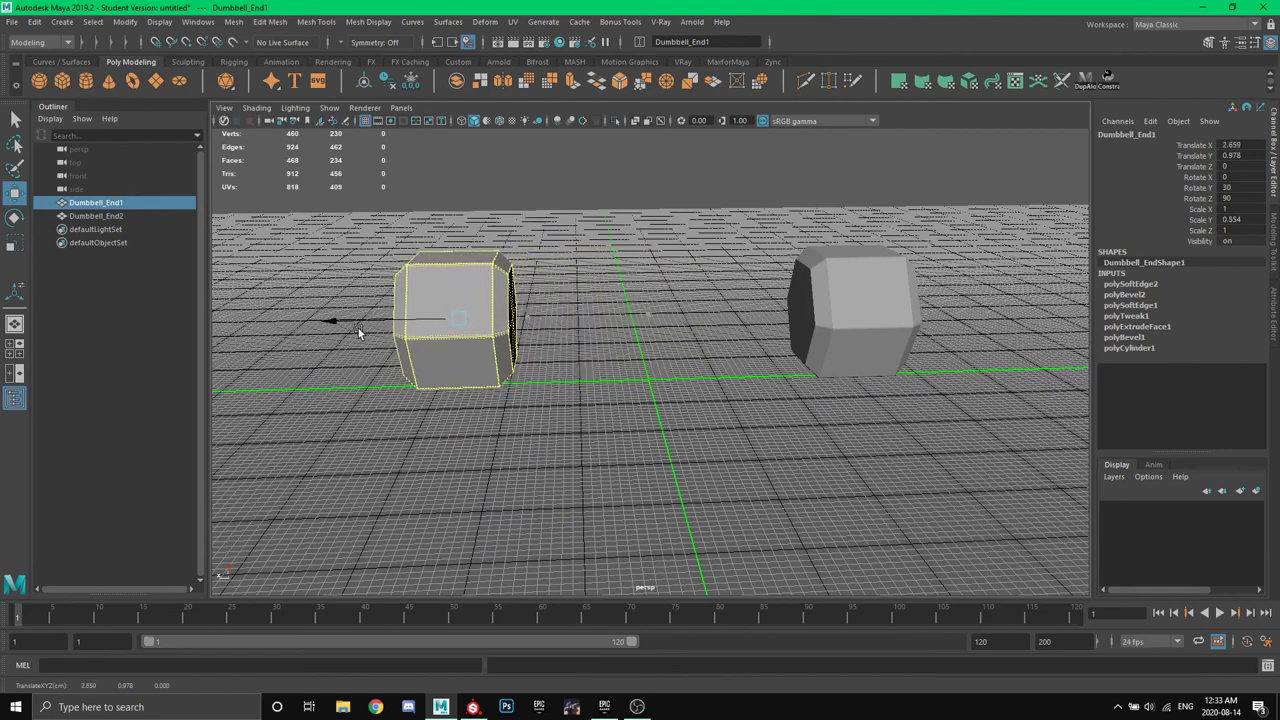
Move both heads inward along the X axis to leave a handle-width gap centred on the origin.
{"action": "left_click", "coordinate": [810, 315]}
{"action": "left_click_drag", "start_coordinate": [810, 315], "coordinate": [671, 337], "text": "alt"}
{"action": "left_click", "coordinate": [487, 337]}
{"action": "left_click_drag", "start_coordinate": [423, 324], "coordinate": [484, 326]}
{"action": "left_click", "coordinate": [708, 330]}
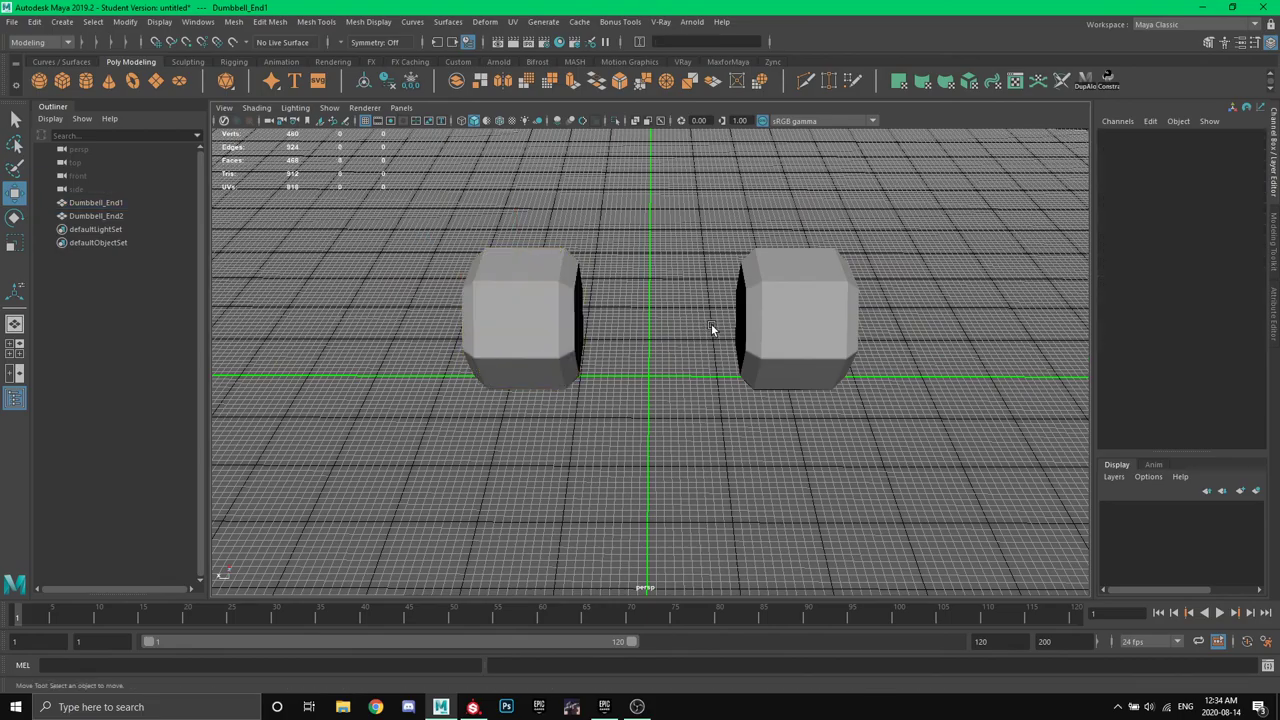
{"action": "left_click", "coordinate": [758, 325]}
{"action": "left_click_drag", "start_coordinate": [669, 322], "coordinate": [650, 324]}
{"action": "left_click_drag", "start_coordinate": [640, 337], "coordinate": [532, 424], "text": "alt"}
{"action": "left_click", "coordinate": [532, 424]}
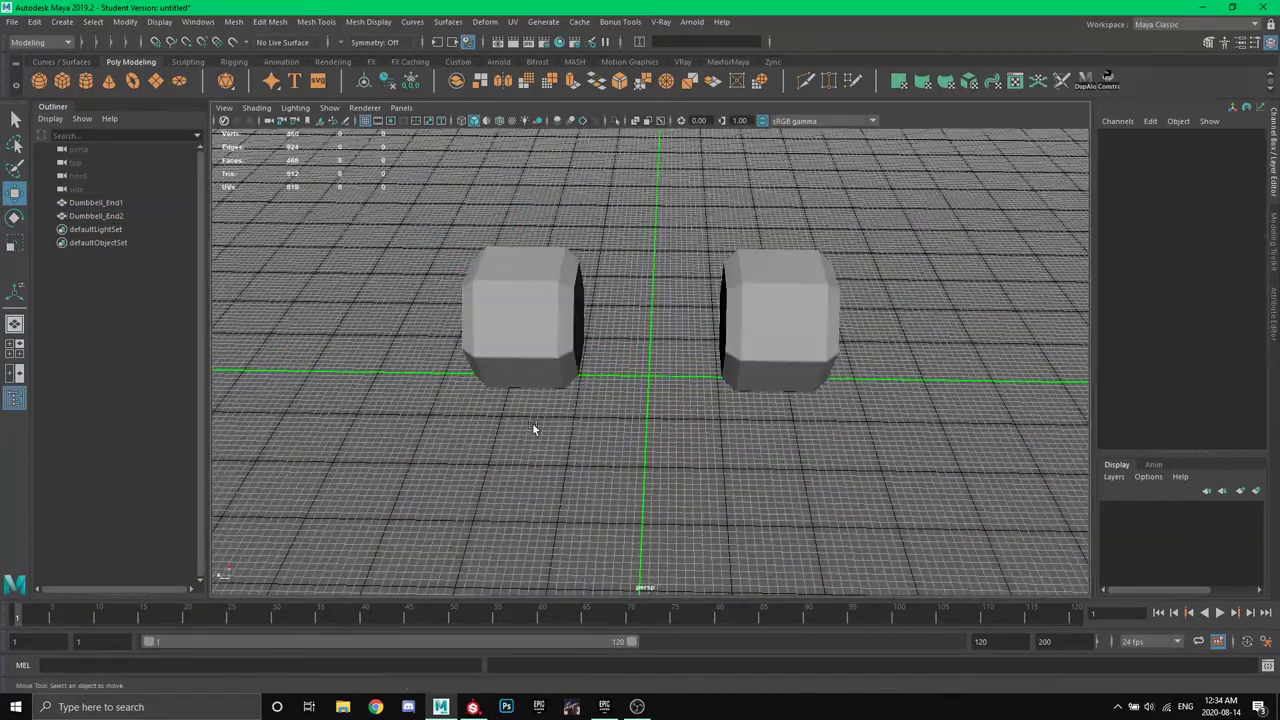
Create a new polygon cylinder between the two heads and raise it to a Translate Y of 0.992.
{"action": "scroll", "coordinate": [539, 424], "scroll_direction": "up", "scroll_amount": 5}
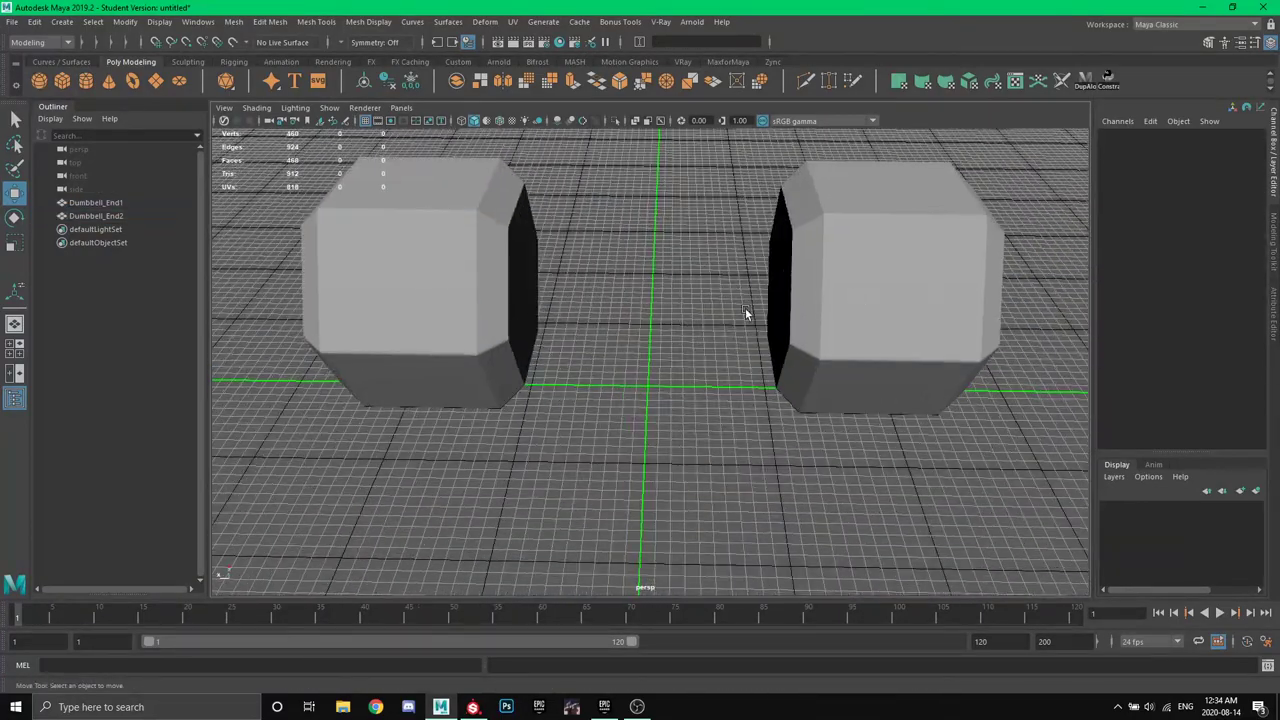
{"action": "left_click_drag", "start_coordinate": [493, 312], "coordinate": [798, 352], "text": "alt"}
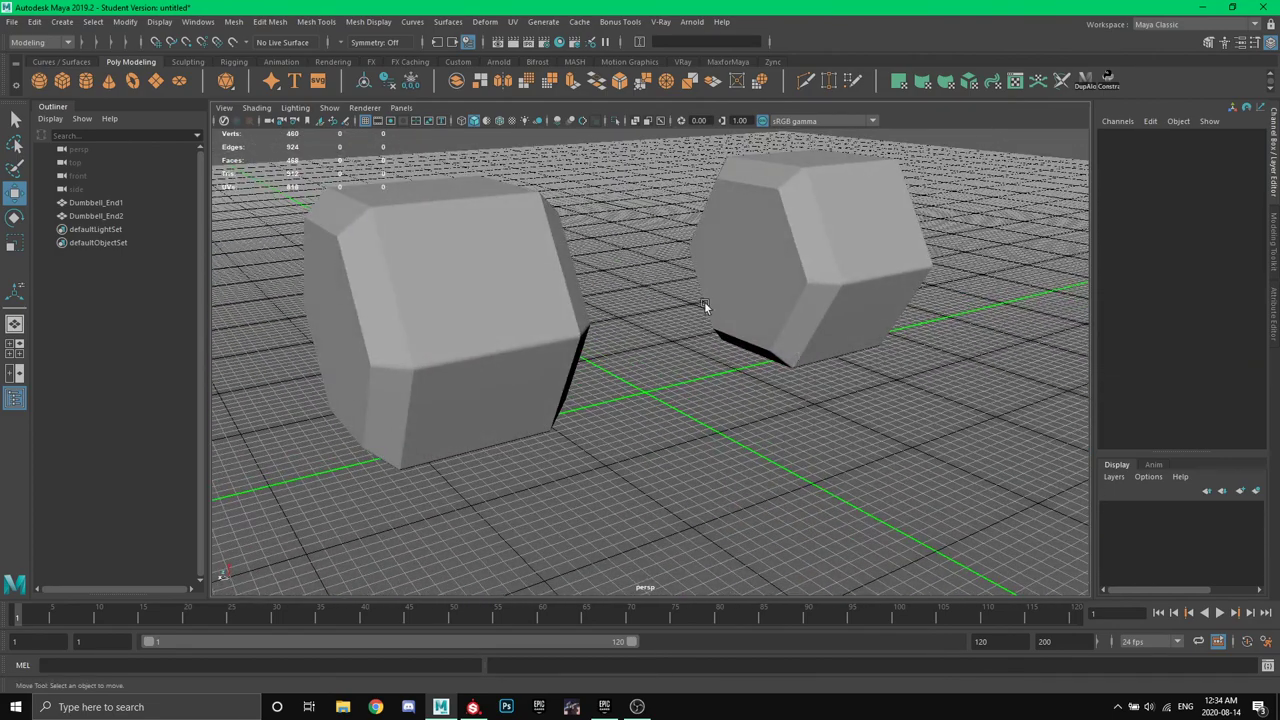
{"action": "left_click_drag", "start_coordinate": [345, 192], "coordinate": [246, 180], "text": "alt"}
{"action": "left_click_drag", "start_coordinate": [645, 322], "coordinate": [1079, 187]}
Set the new cylinder's Rotate Z to 90 so it spans between the heads, and expand its creation attributes.
{"action": "key", "text": "e"}
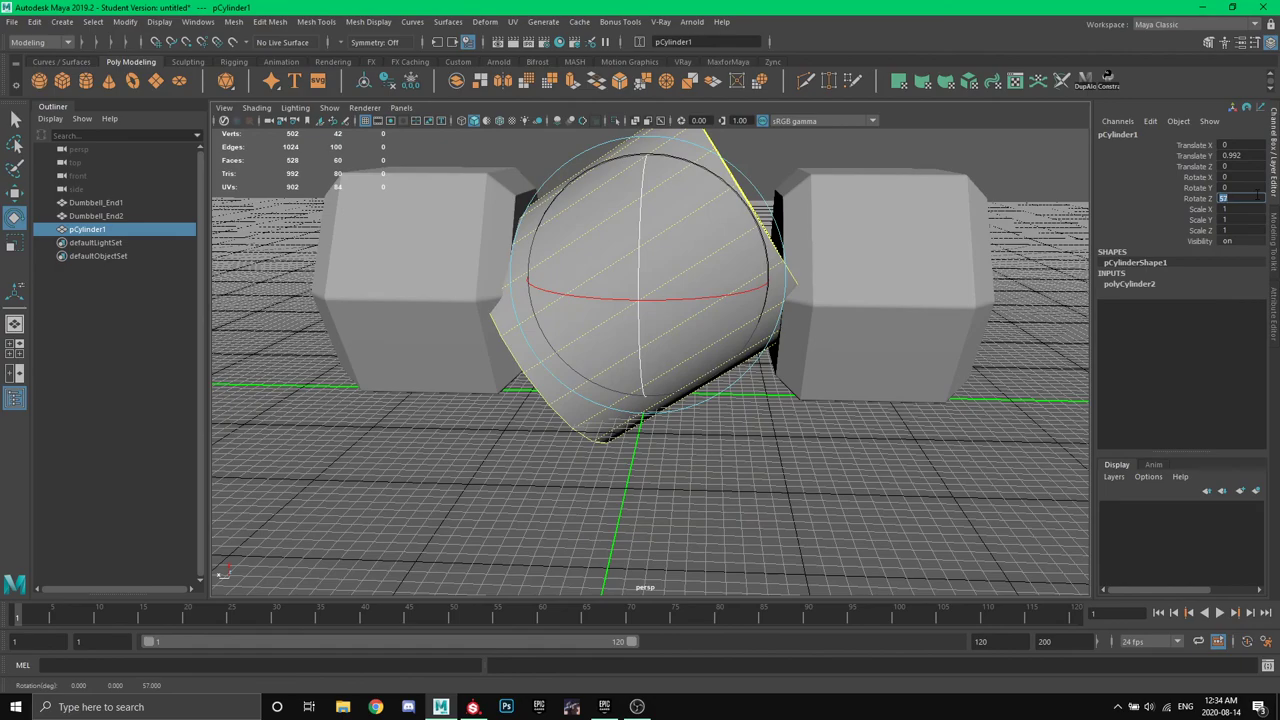
{"action": "left_click", "coordinate": [1257, 196]}
{"action": "type", "text": "90"}
{"action": "key", "text": "Return"}
{"action": "left_click", "coordinate": [1135, 284]}
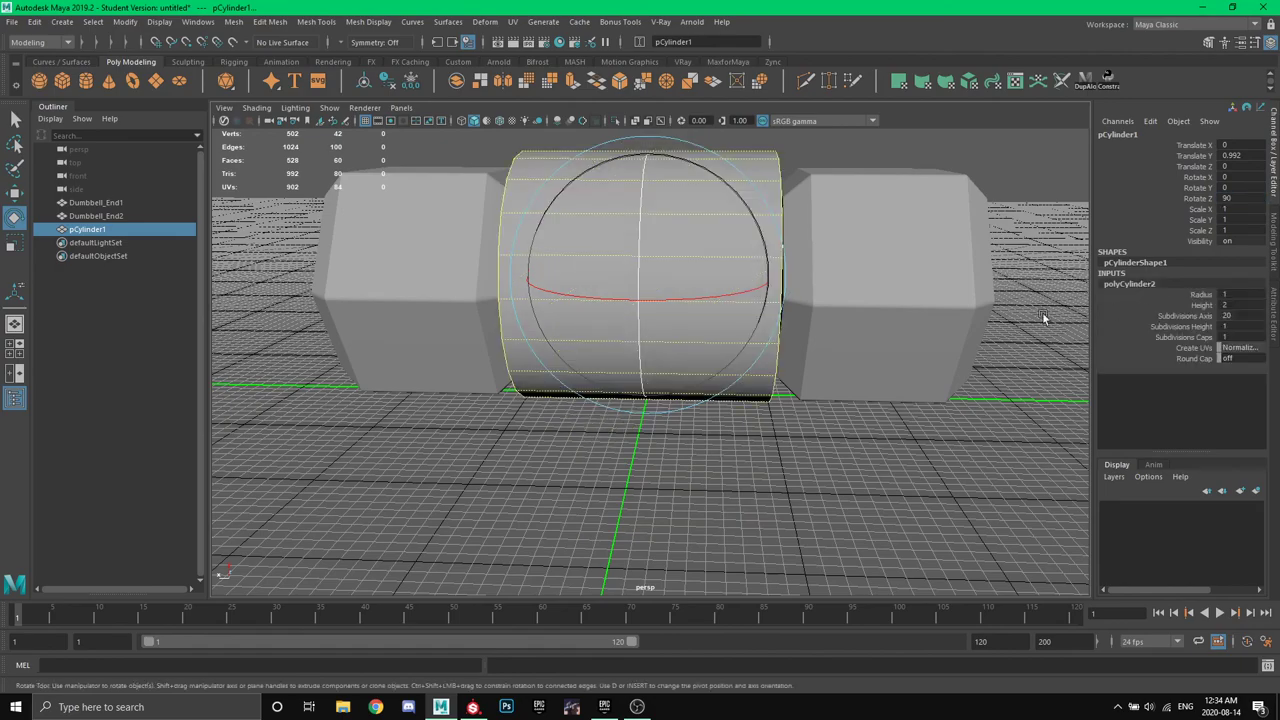
Scale the cylinder's thickness down to 0.197 in X and Z, keeping its length, to form the dumbbell handle.
{"action": "left_click_drag", "start_coordinate": [1042, 312], "coordinate": [712, 236], "text": "alt"}
{"action": "key", "text": "t"}
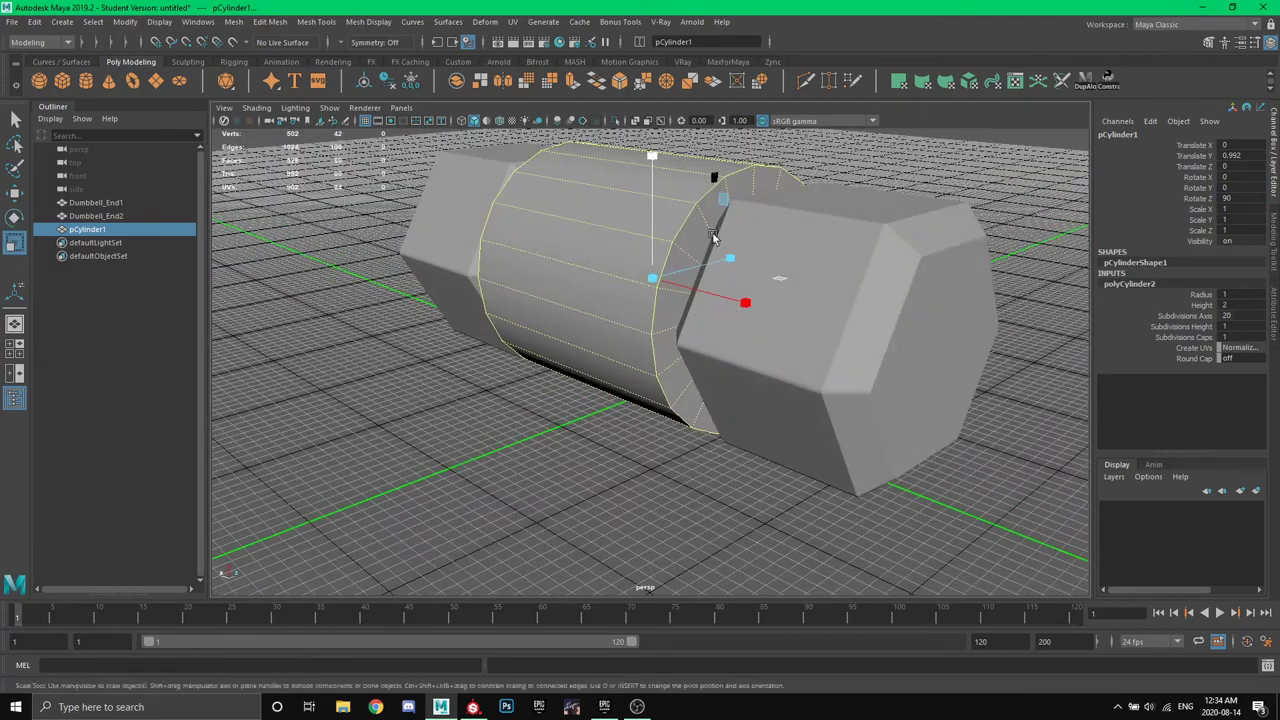
{"action": "left_click_drag", "start_coordinate": [717, 176], "coordinate": [706, 215]}
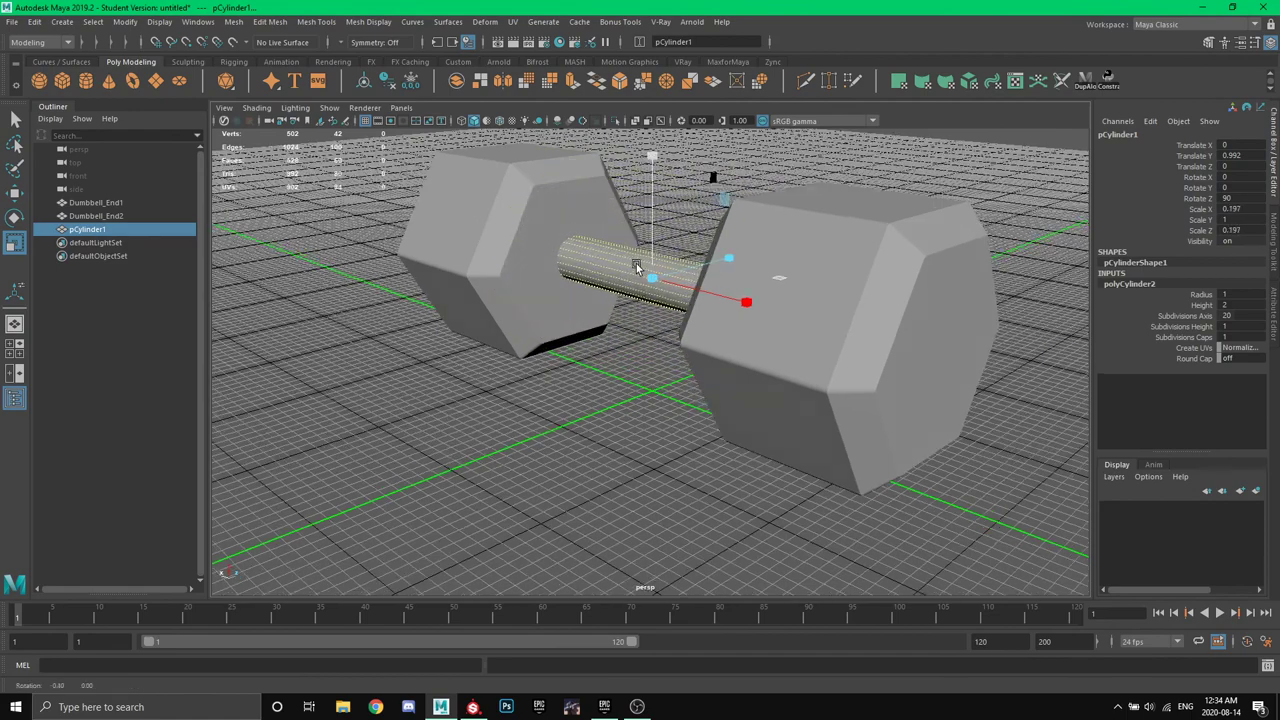
{"action": "left_click_drag", "start_coordinate": [637, 268], "coordinate": [692, 288], "text": "alt"}
{"action": "key", "text": "w"}
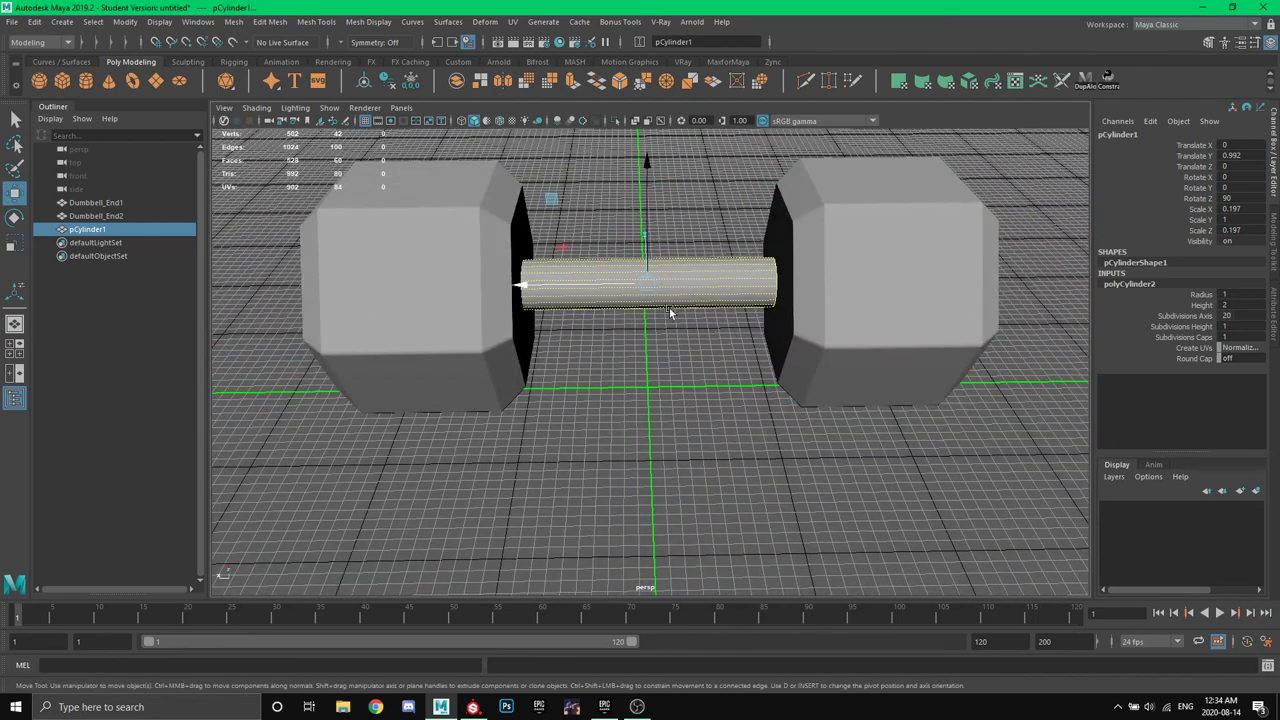
{"action": "key", "text": "e"}
{"action": "key", "text": "w"}
{"action": "key", "text": "e"}
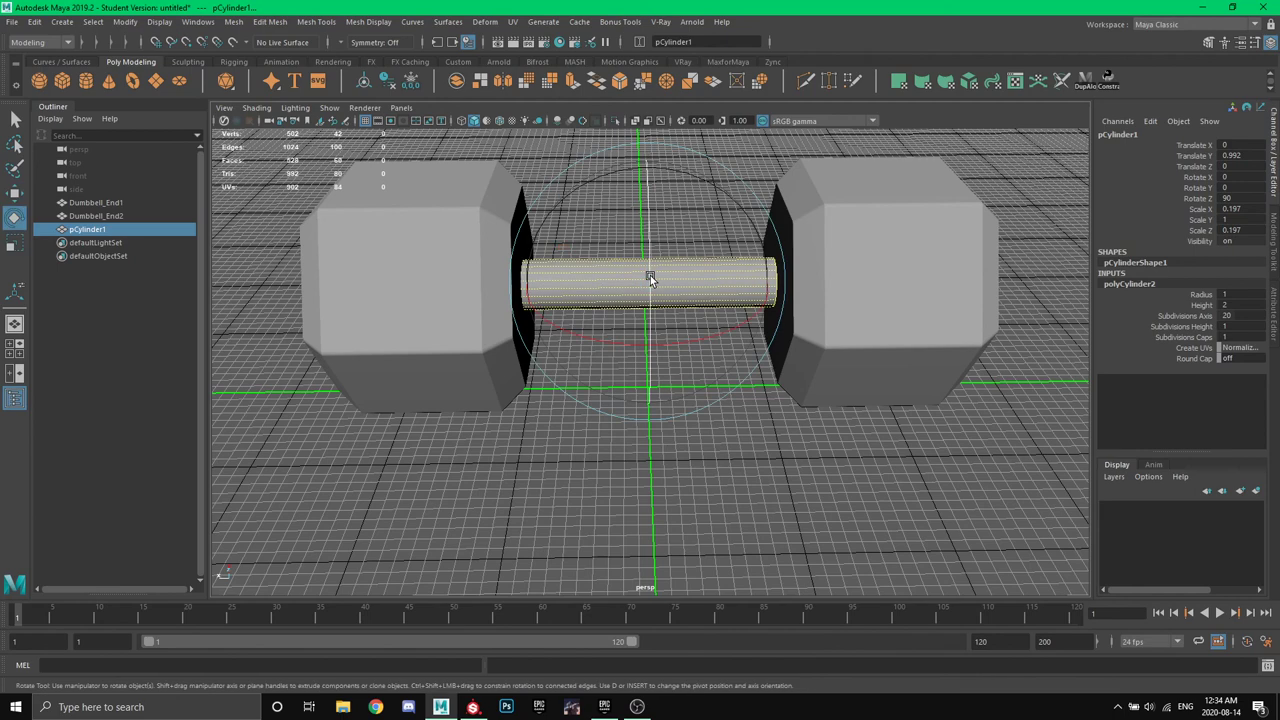
{"action": "key", "text": "w"}
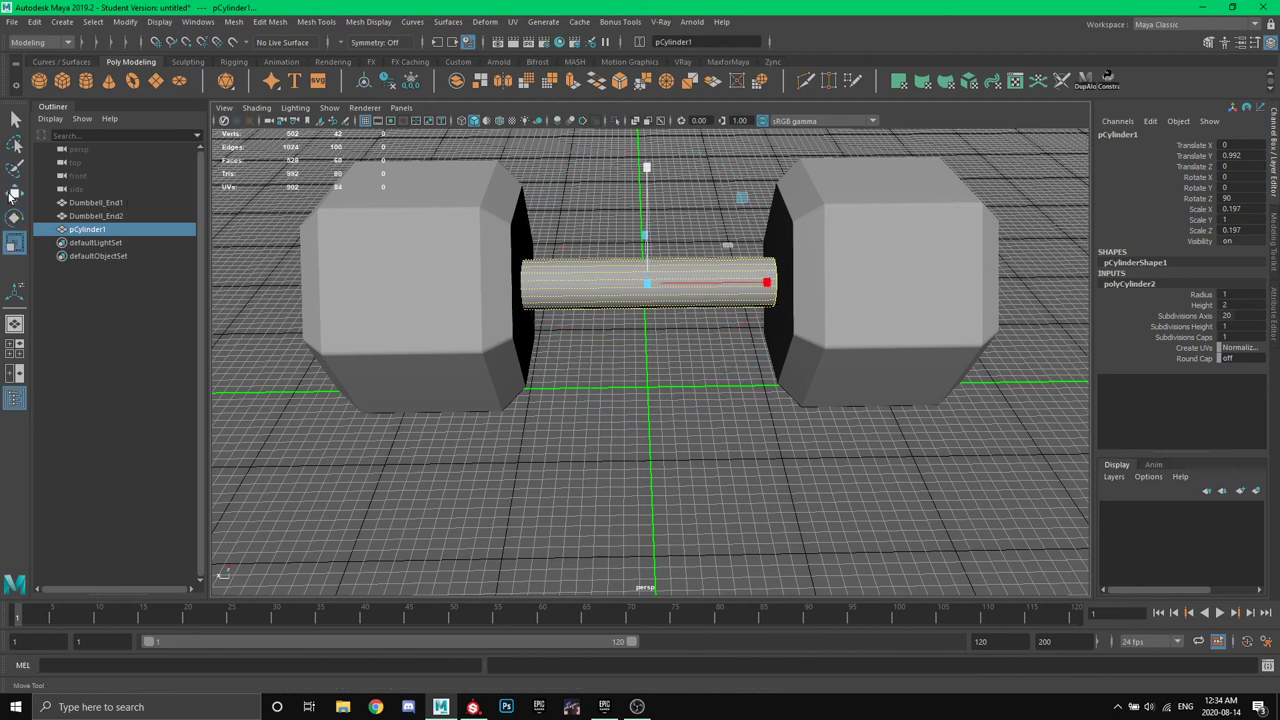
{"action": "left_click", "coordinate": [15, 219]}
{"action": "left_click", "coordinate": [15, 242]}
{"action": "key", "text": "w"}
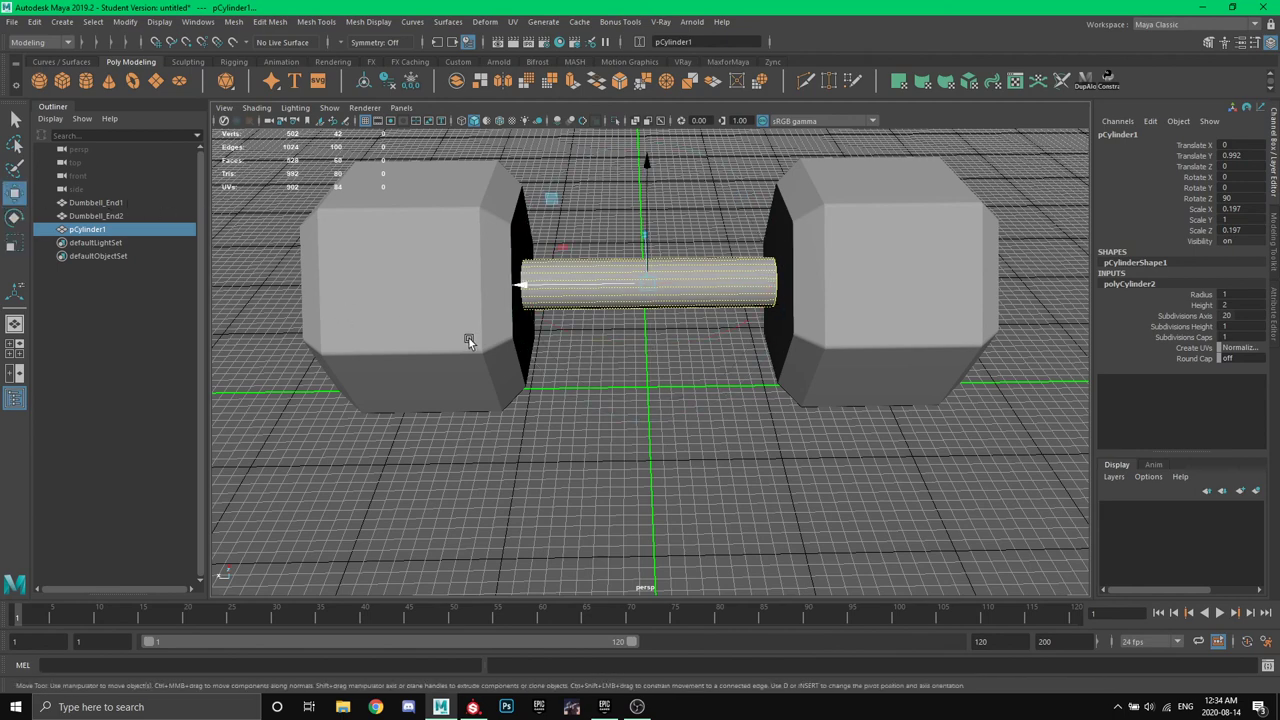
{"action": "key", "text": "e"}
{"action": "key", "text": "r"}
{"action": "mouse_move", "coordinate": [574, 330]}
{"action": "left_mouse_down", "text": "alt"}
{"action": "mouse_move", "coordinate": [614, 353]}
{"action": "mouse_move", "coordinate": [566, 343]}
{"action": "left_mouse_up", "text": "alt"}
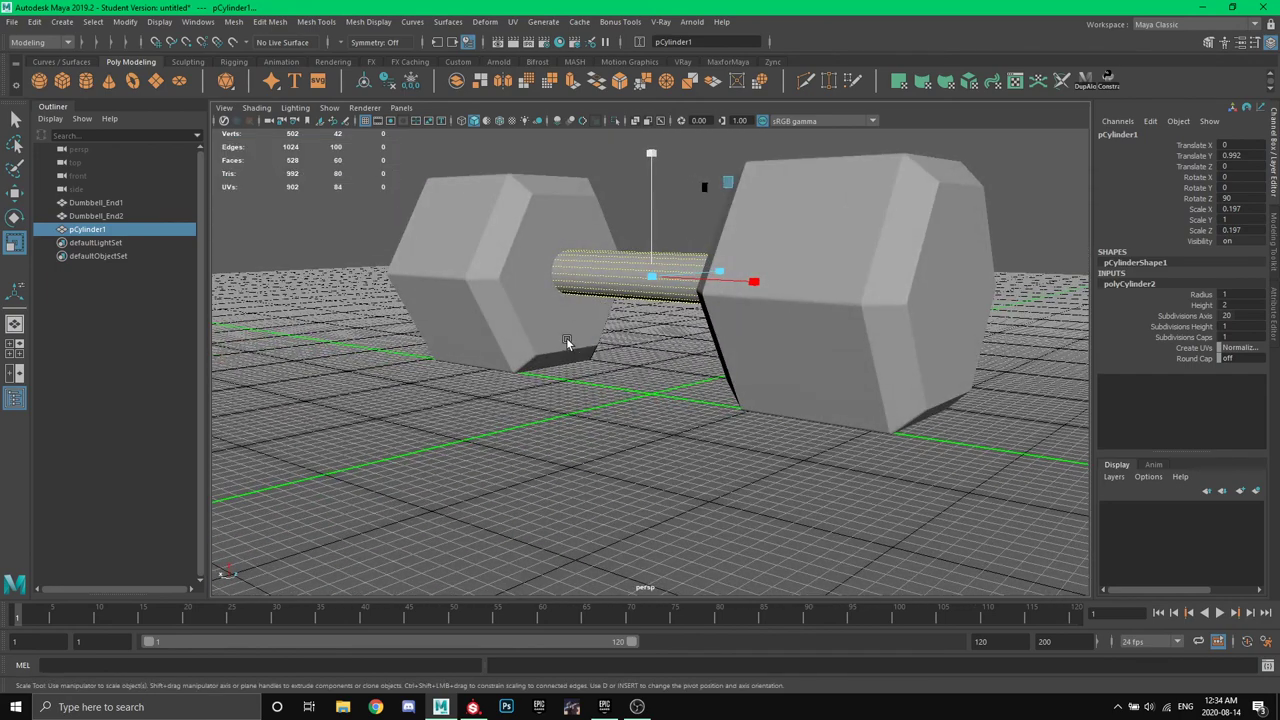
{"action": "key", "text": "w"}
{"action": "key", "text": "e"}
{"action": "key", "text": "r"}
{"action": "key", "text": "w"}
{"action": "key", "text": "e"}
{"action": "key", "text": "r"}
{"action": "key", "text": "w"}
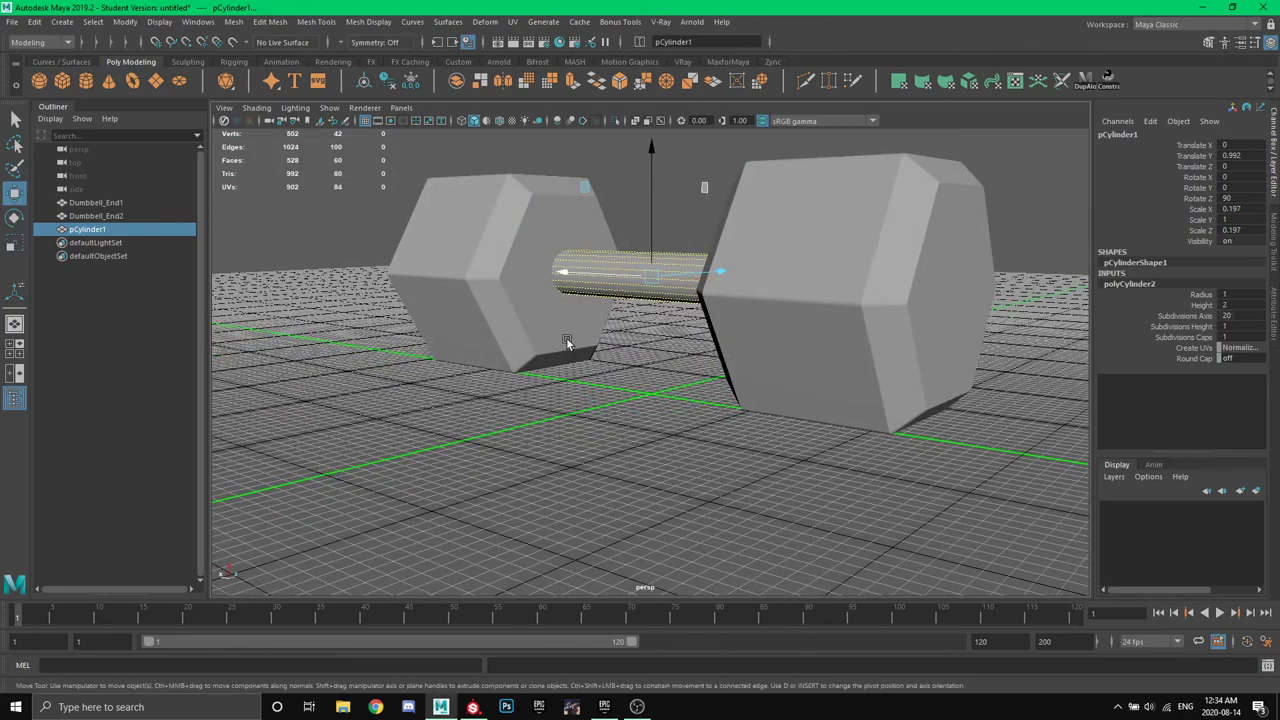
{"action": "left_click_drag", "start_coordinate": [748, 408], "coordinate": [800, 429], "text": "alt"}
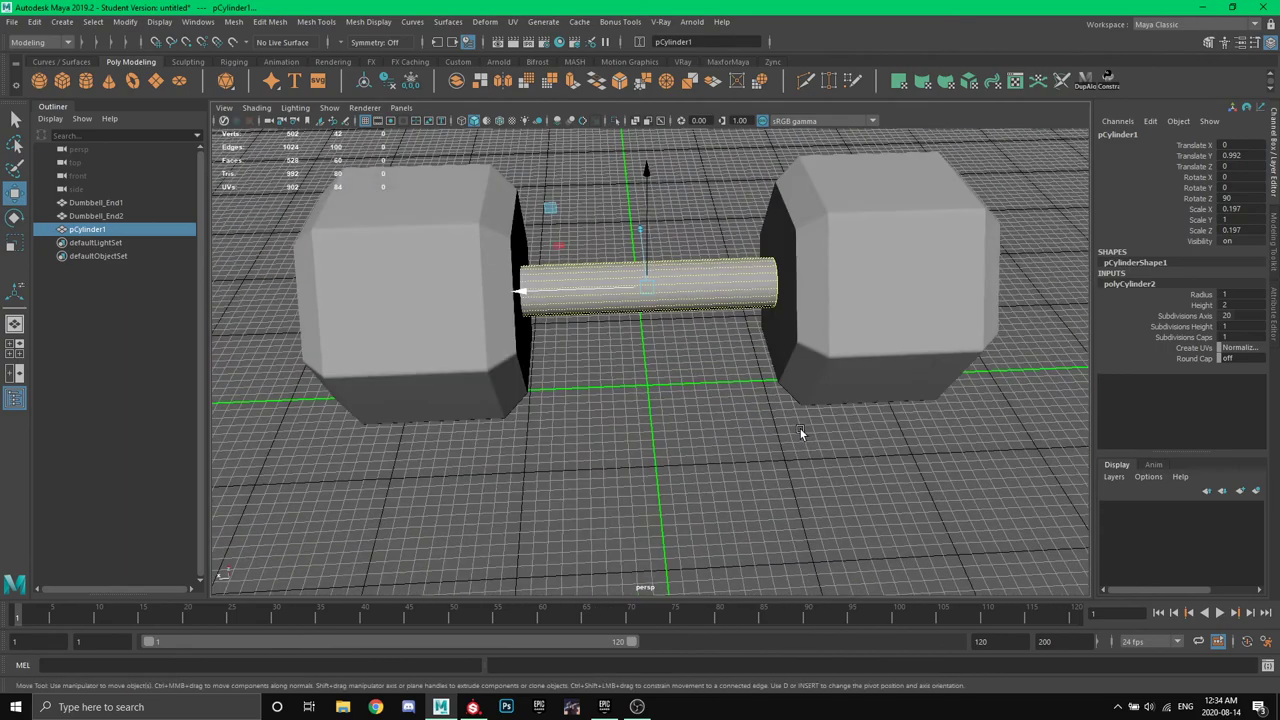
{"action": "left_click", "coordinate": [806, 376]}
{"action": "left_click_drag", "start_coordinate": [806, 376], "coordinate": [815, 371], "text": "alt"}
{"action": "left_click_drag", "start_coordinate": [777, 292], "coordinate": [769, 294]}
{"action": "left_click", "coordinate": [670, 308]}
{"action": "left_click_drag", "start_coordinate": [670, 308], "coordinate": [708, 402], "text": "alt"}
{"action": "scroll", "coordinate": [709, 400], "scroll_direction": "up", "scroll_amount": 3}
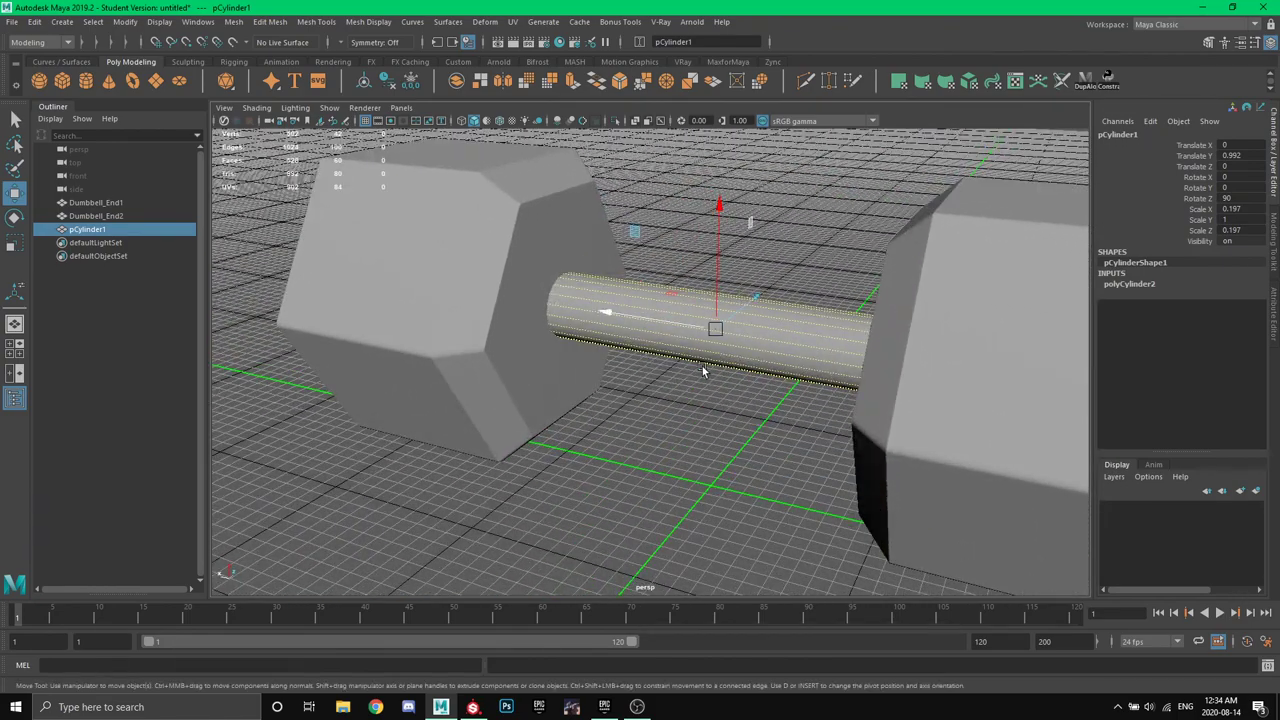
{"action": "key", "text": "r"}
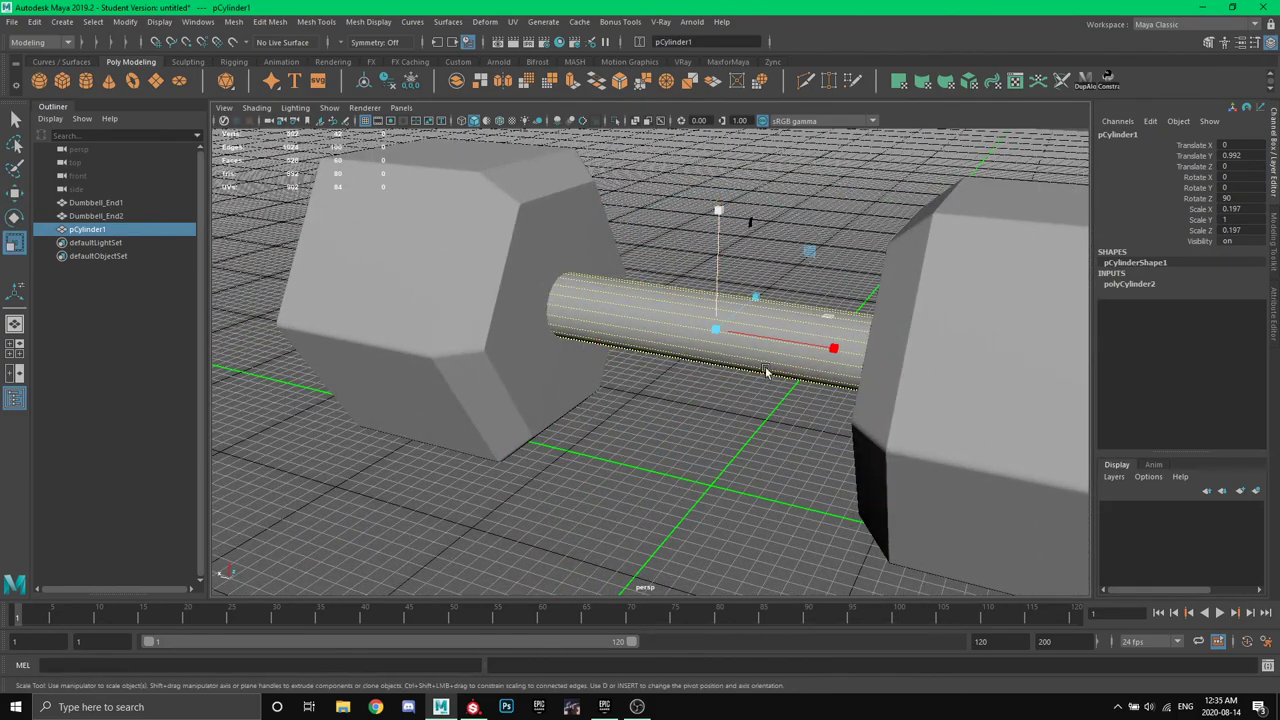
{"action": "key", "text": "w"}
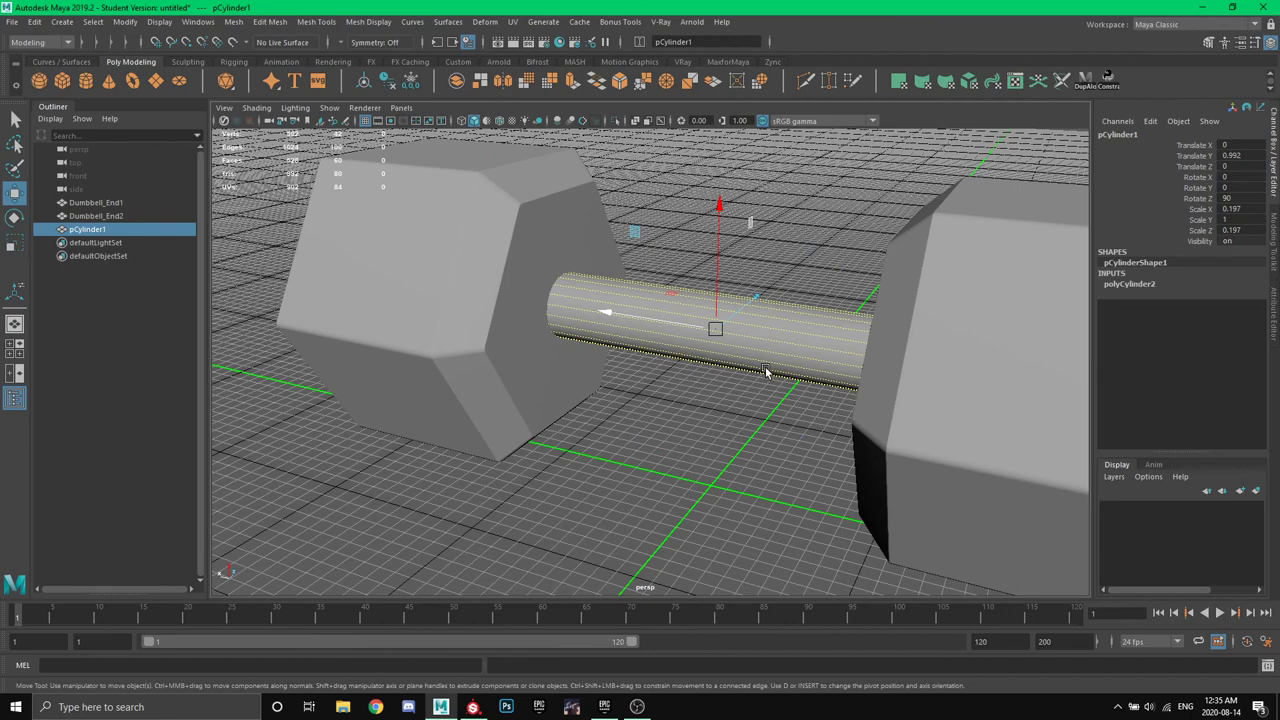
{"action": "left_click_drag", "start_coordinate": [762, 373], "coordinate": [527, 347], "text": "alt"}
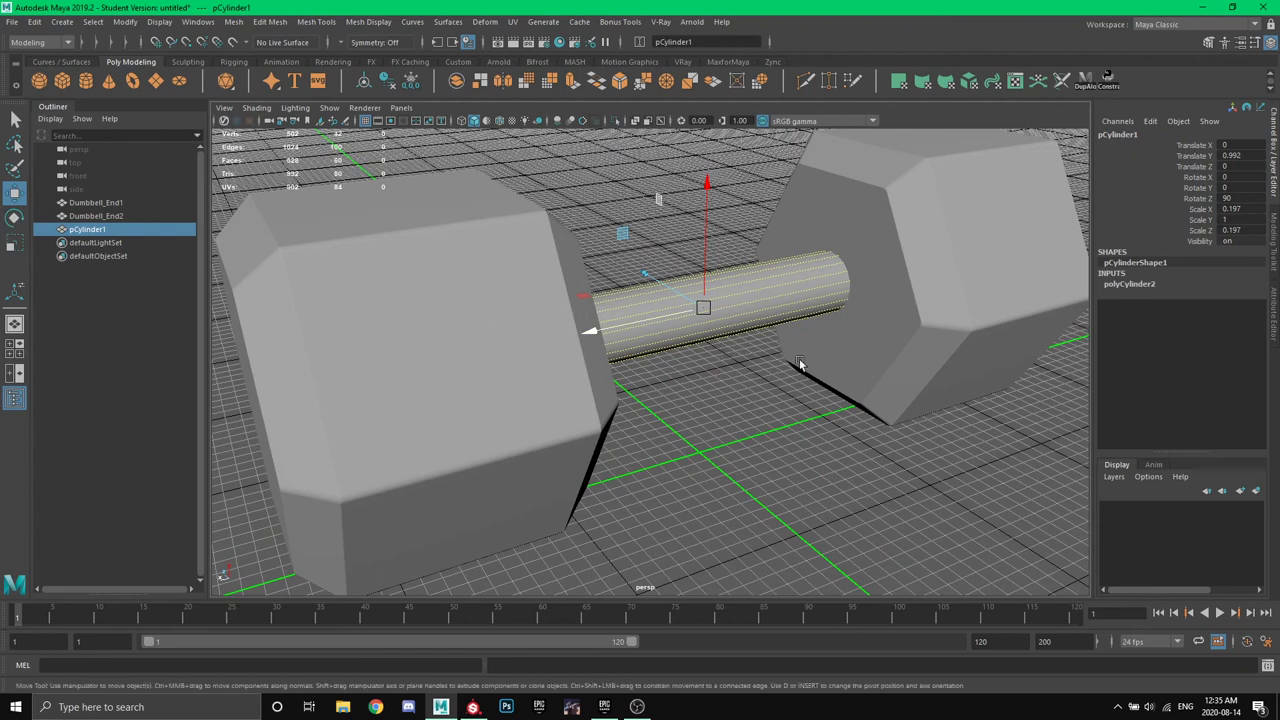
{"action": "left_click_drag", "start_coordinate": [799, 360], "coordinate": [771, 409], "text": "alt"}
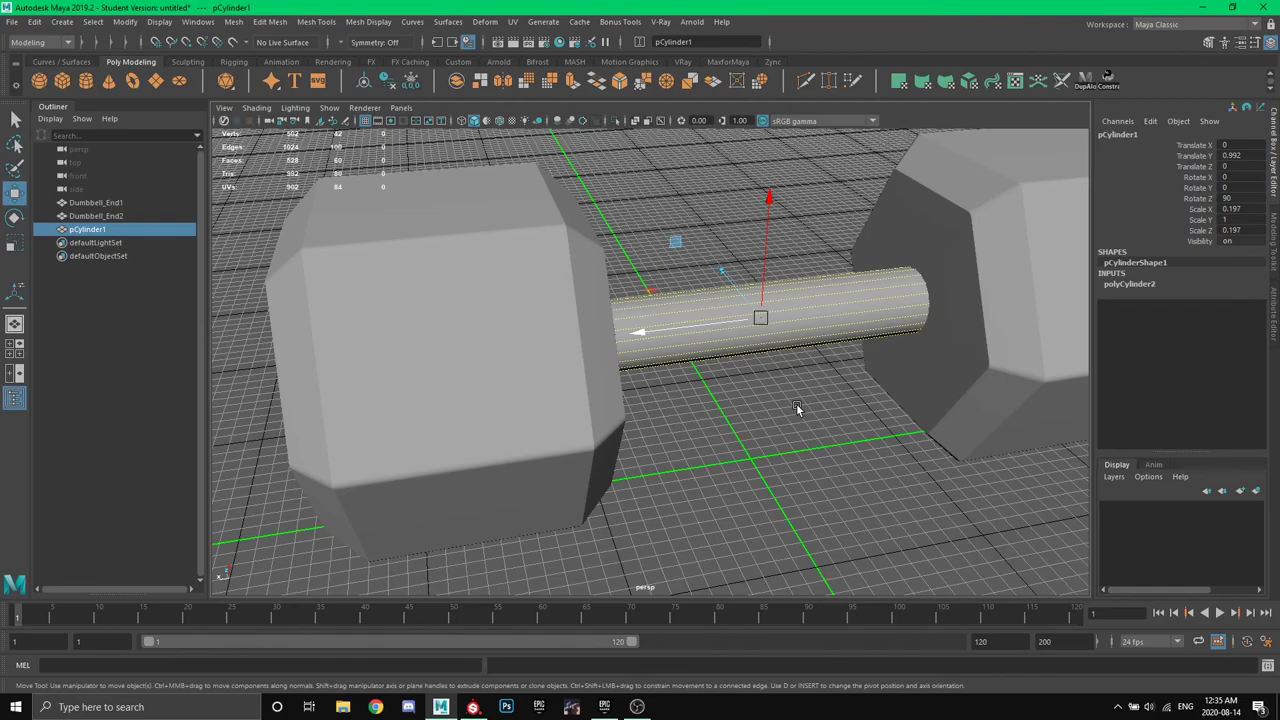
{"action": "left_click_drag", "start_coordinate": [797, 407], "coordinate": [761, 378], "text": "alt"}
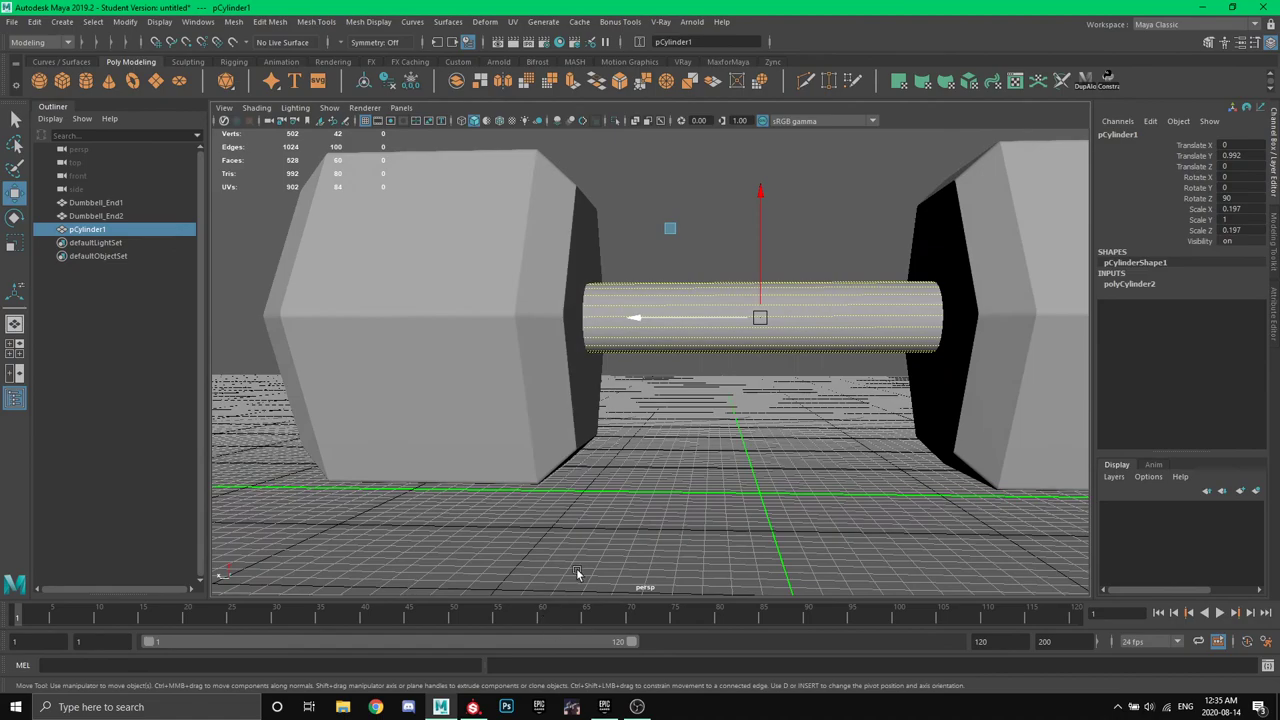
Switch to Substance Painter, examine the handle of the textured example dumbbell up close, and return to Maya.
{"action": "left_click", "coordinate": [473, 706]}
{"action": "mouse_move", "coordinate": [612, 452]}
{"action": "left_mouse_down", "text": "alt"}
{"action": "mouse_move", "coordinate": [634, 423]}
{"action": "mouse_move", "coordinate": [800, 322]}
{"action": "left_mouse_up", "text": "alt"}
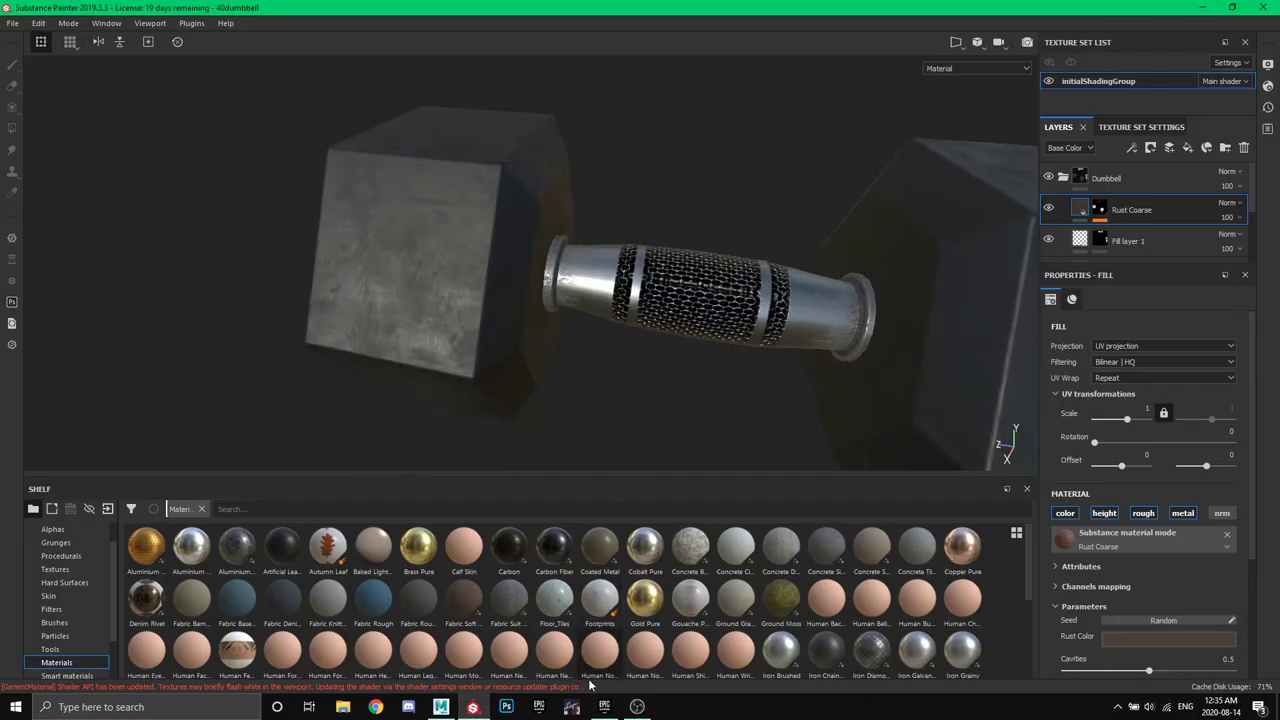
{"action": "left_click", "coordinate": [452, 706]}
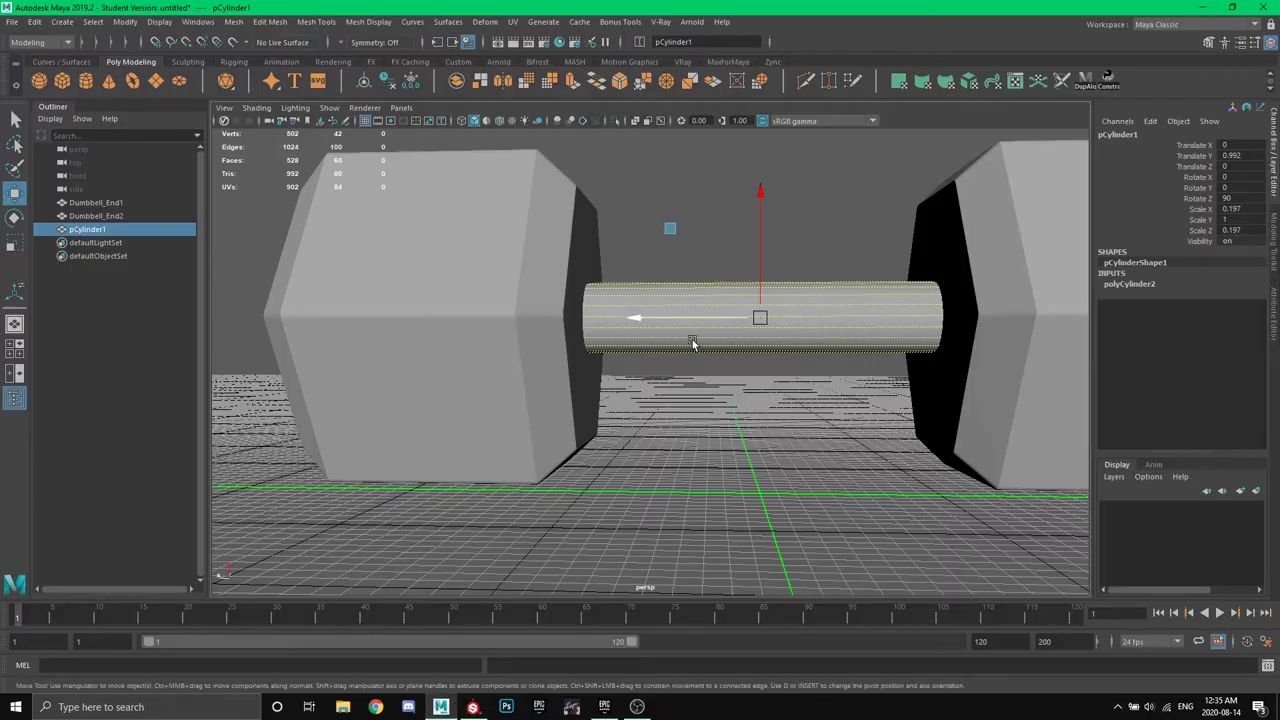
Insert an edge loop around the midpoint of the handle cylinder with the Multi-Cut tool.
{"action": "left_click_drag", "start_coordinate": [691, 343], "coordinate": [797, 113], "text": "alt"}
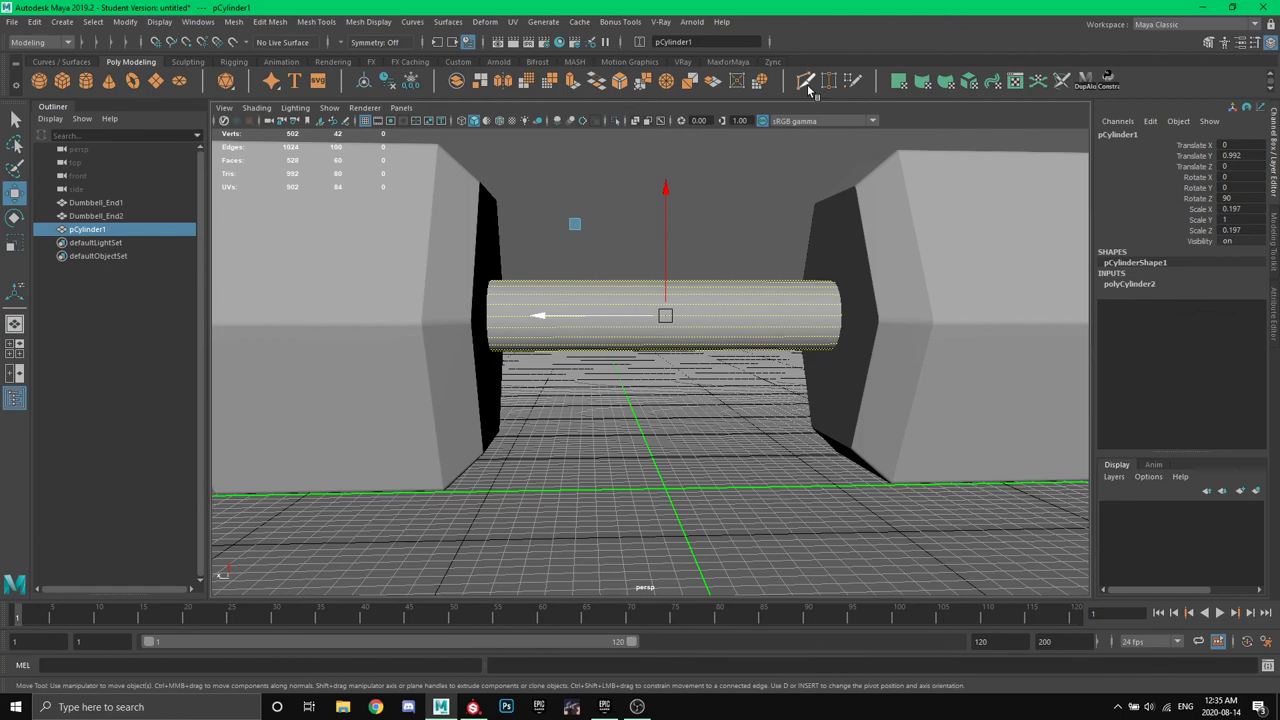
{"action": "left_click", "coordinate": [808, 89]}
{"action": "left_click_drag", "start_coordinate": [735, 145], "coordinate": [687, 198], "text": "alt"}
{"action": "left_click_drag", "start_coordinate": [680, 331], "coordinate": [615, 344], "text": "alt"}
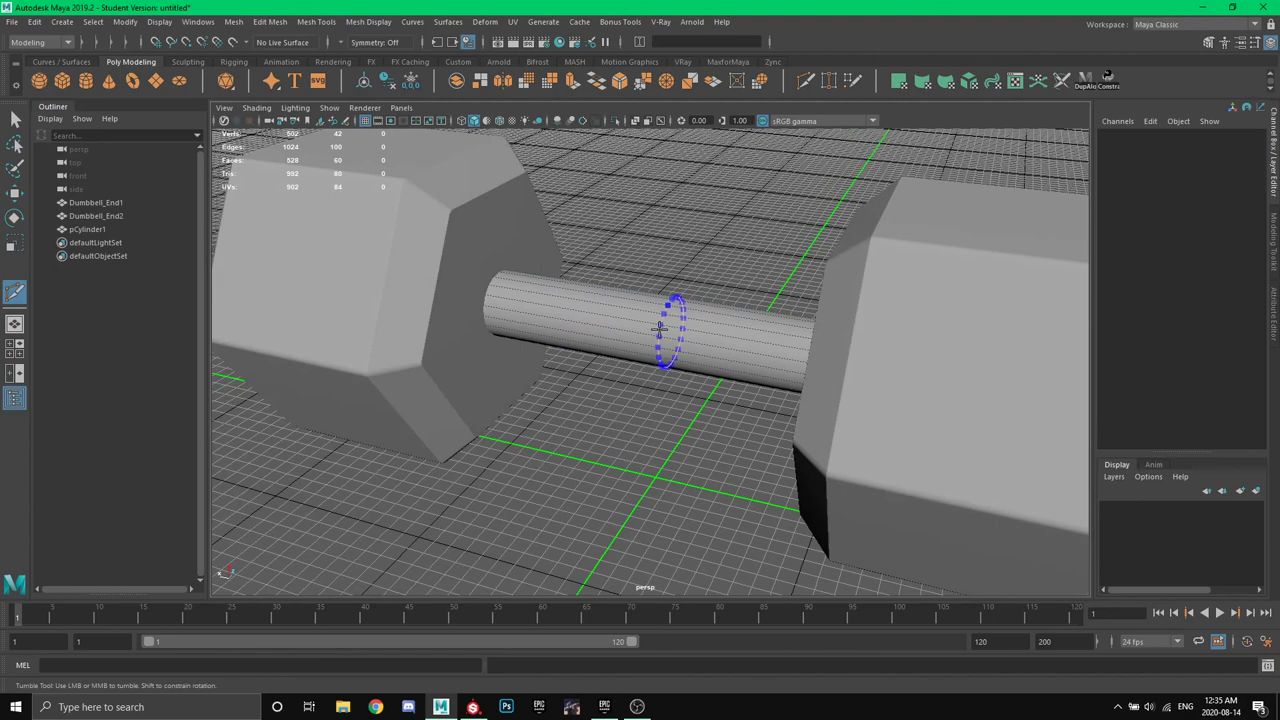
{"action": "left_click_drag", "start_coordinate": [660, 327], "coordinate": [684, 362], "text": "alt"}
{"action": "key", "text": "space"}
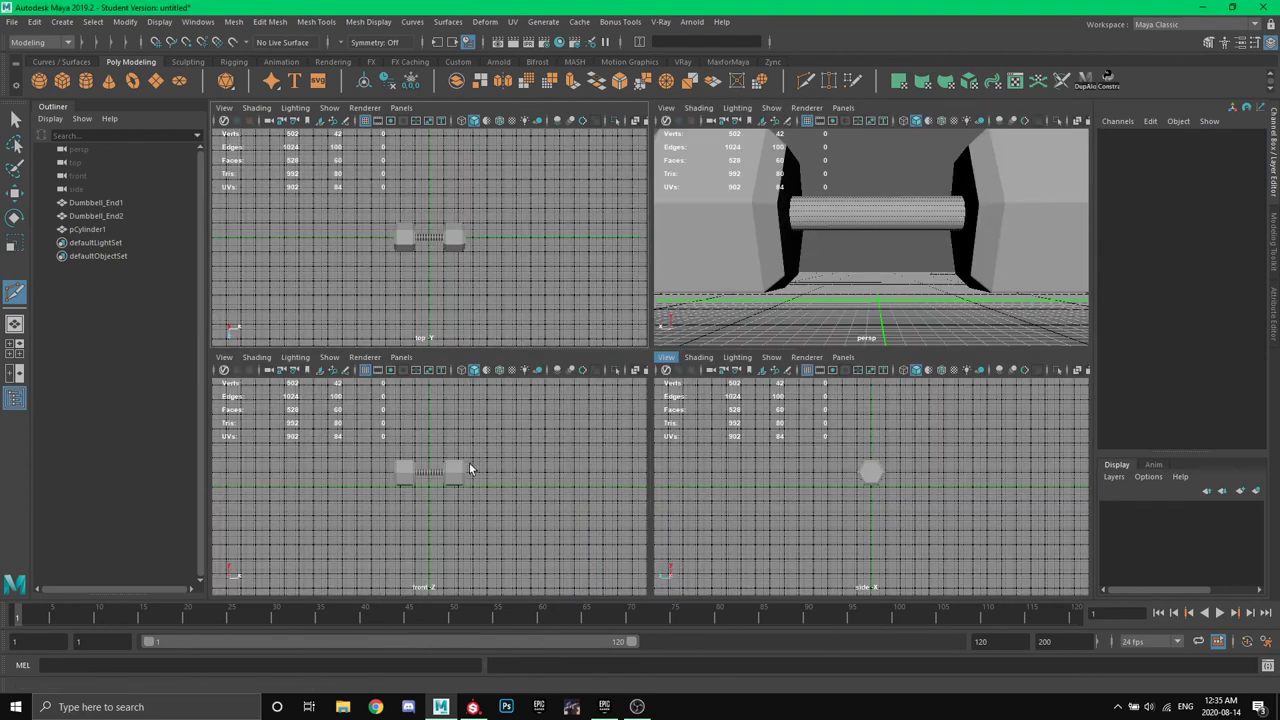
{"action": "scroll", "coordinate": [440, 488], "scroll_direction": "up", "scroll_amount": 2}
{"action": "scroll", "coordinate": [440, 488], "scroll_direction": "up", "scroll_amount": 5}
{"action": "left_click", "coordinate": [430, 437]}
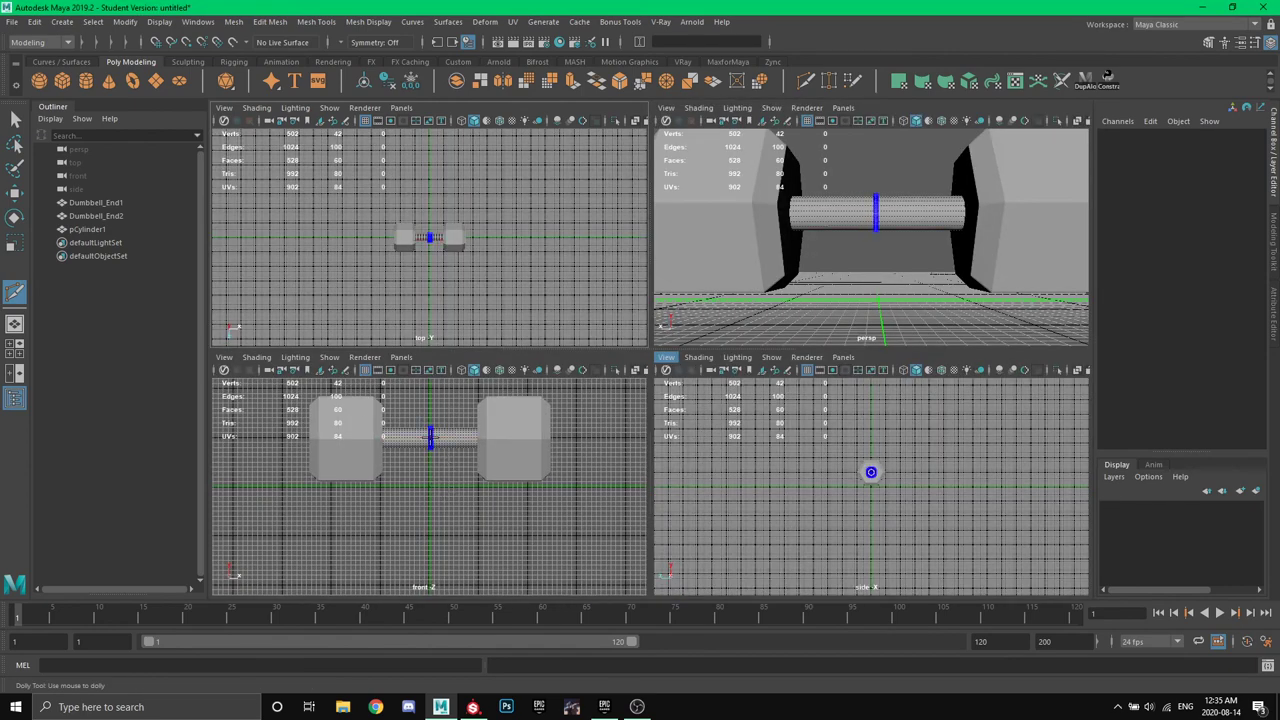
{"action": "key", "text": "space"}
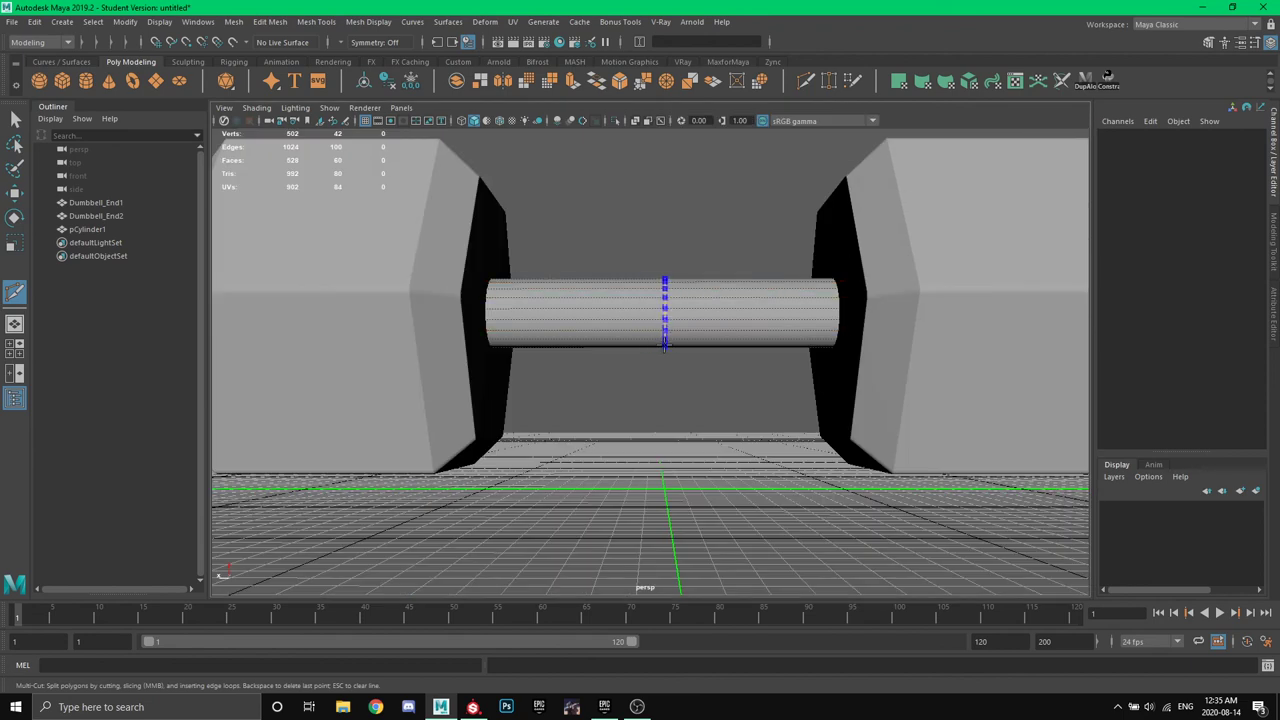
{"action": "left_click", "coordinate": [664, 345], "text": "ctrl"}
Try subdividing the handle with additional edge loops spaced evenly along both halves.
{"action": "left_click", "coordinate": [752, 340], "text": "ctrl"}
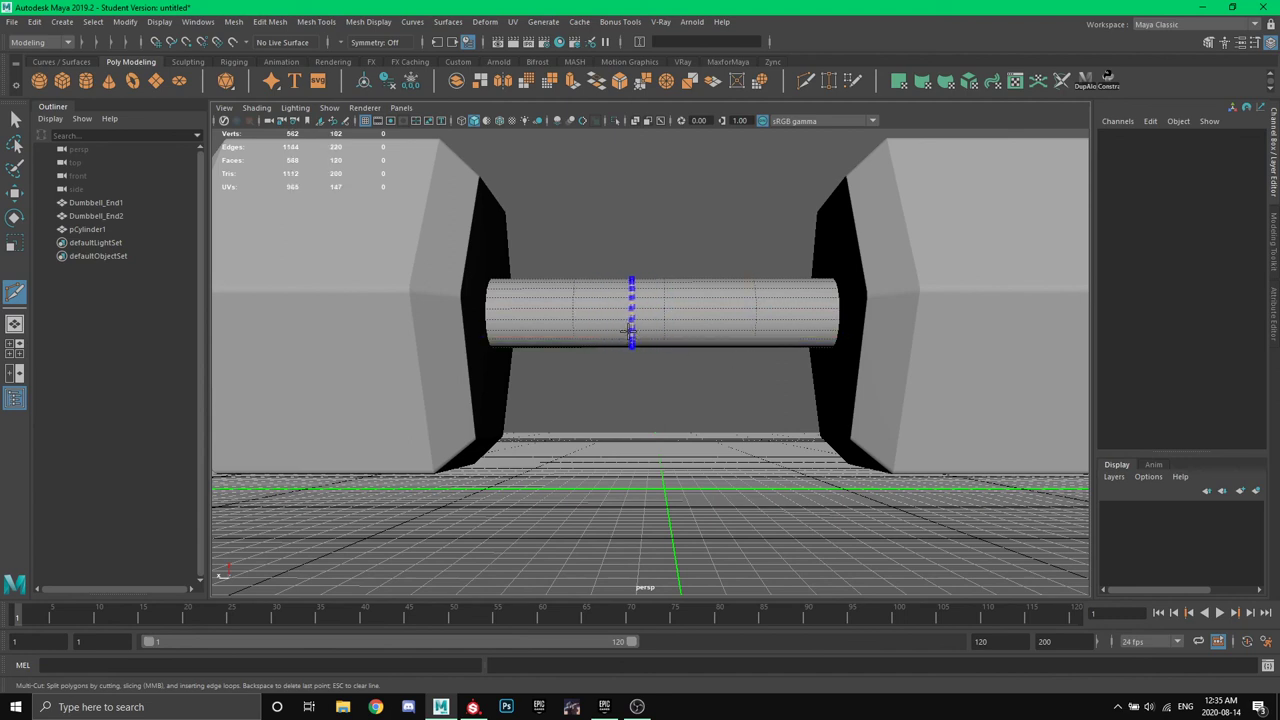
{"action": "left_click", "coordinate": [573, 322], "text": "ctrl"}
{"action": "middle_click", "coordinate": [642, 321], "text": "ctrl"}
{"action": "middle_click", "coordinate": [722, 315], "text": "ctrl"}
{"action": "middle_click", "coordinate": [801, 315], "text": "ctrl"}
{"action": "left_click_drag", "start_coordinate": [738, 385], "coordinate": [745, 355], "text": "alt"}
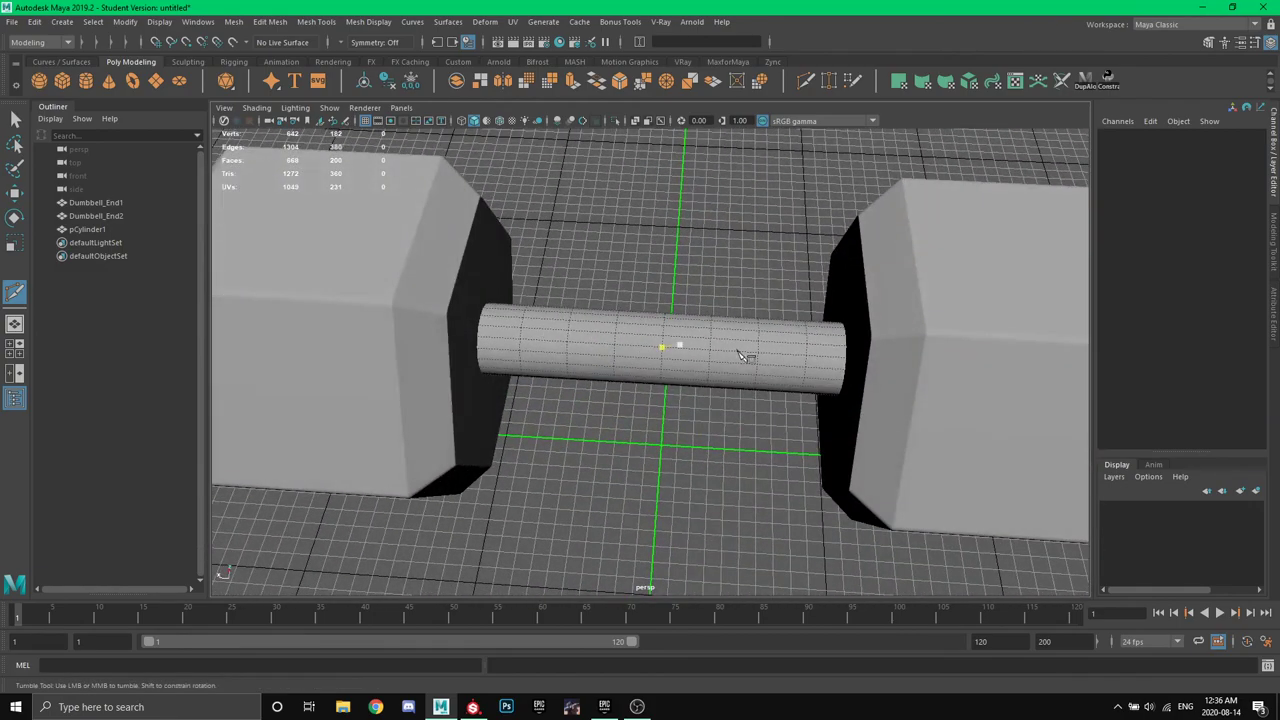
Undo the additional handle cuts, keeping only the centre edge loop.
{"action": "key", "text": "ctrl+z"}
{"action": "key", "text": "ctrl+z"}
{"action": "key", "text": "ctrl+z"}
{"action": "key", "text": "ctrl+z"}
{"action": "key", "text": "ctrl+z"}
{"action": "key", "text": "ctrl+z"}
{"action": "key", "text": "ctrl+z"}
{"action": "key", "text": "ctrl+z"}
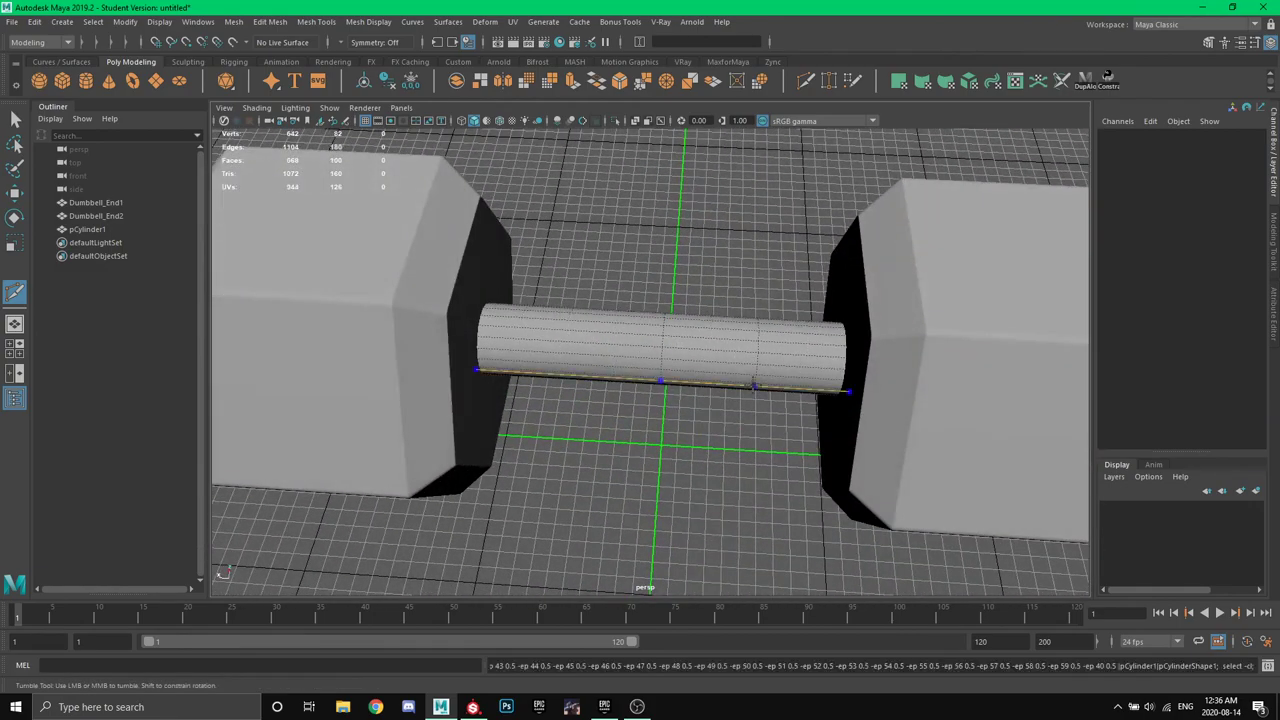
Select the handle's centre edge loop and scale it outward radially so the handle bulges slightly in the middle.
{"action": "key", "text": "w"}
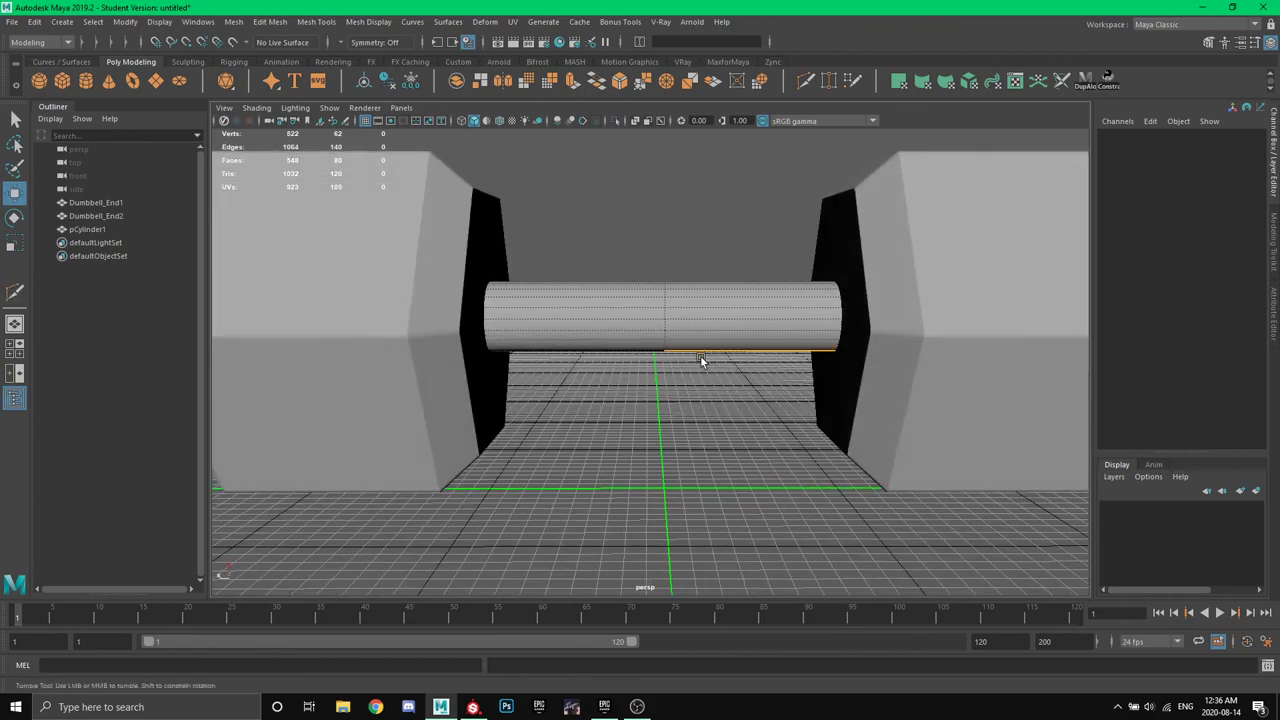
{"action": "left_click_drag", "start_coordinate": [700, 355], "coordinate": [672, 374], "text": "alt"}
{"action": "scroll", "coordinate": [646, 320], "scroll_direction": "up", "scroll_amount": 3}
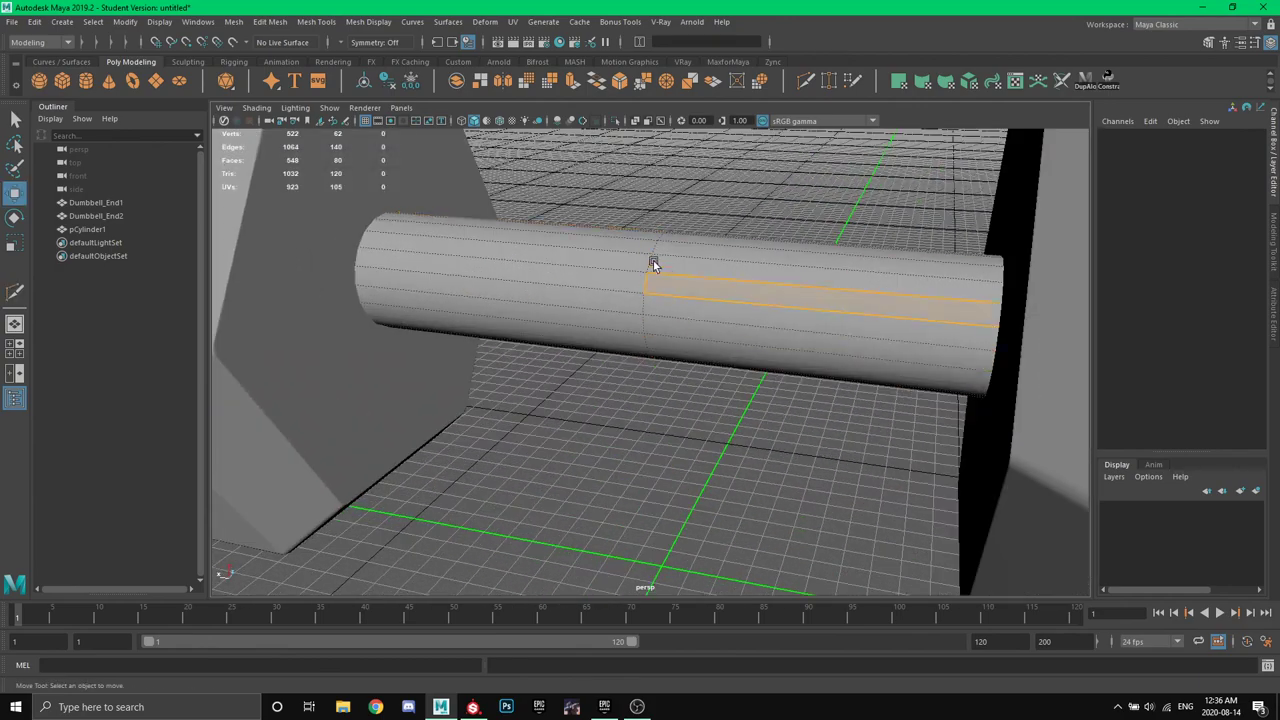
{"action": "double_click", "coordinate": [645, 283]}
{"action": "left_click_drag", "start_coordinate": [654, 320], "coordinate": [651, 381], "text": "alt"}
{"action": "key", "text": "r"}
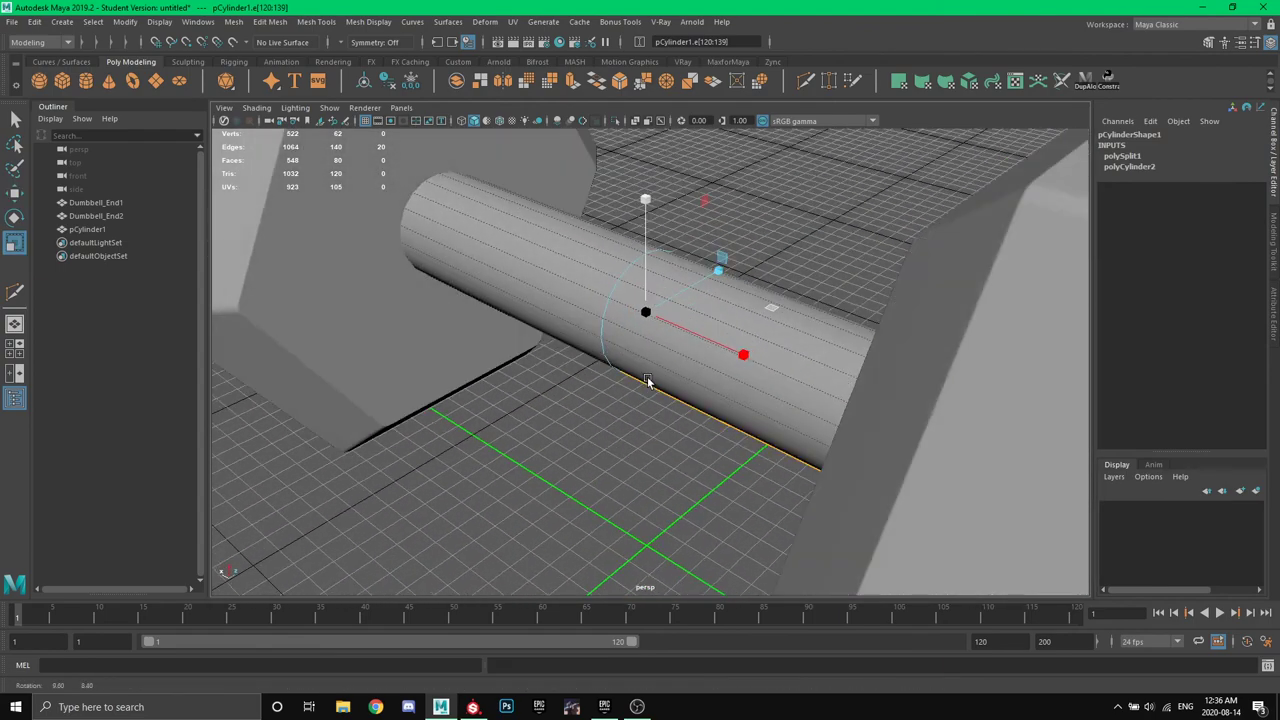
{"action": "mouse_move", "coordinate": [706, 201]}
{"action": "middle_mouse_down"}
{"action": "mouse_move", "coordinate": [714, 178]}
{"action": "mouse_move", "coordinate": [713, 197]}
{"action": "middle_mouse_up"}
{"action": "left_click_drag", "start_coordinate": [713, 193], "coordinate": [773, 182], "text": "alt"}
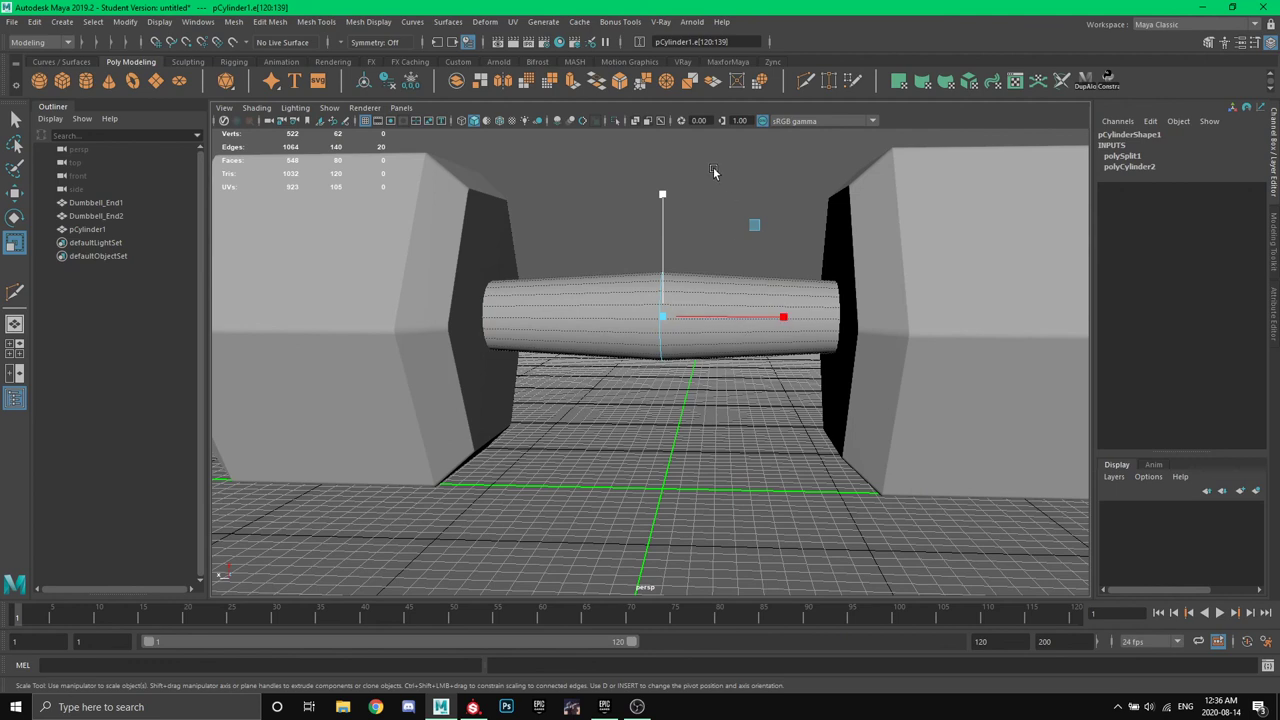
Bevel the handle's centre edge loop into three evenly spaced loops that round off the bulge.
{"action": "left_click", "coordinate": [620, 81]}
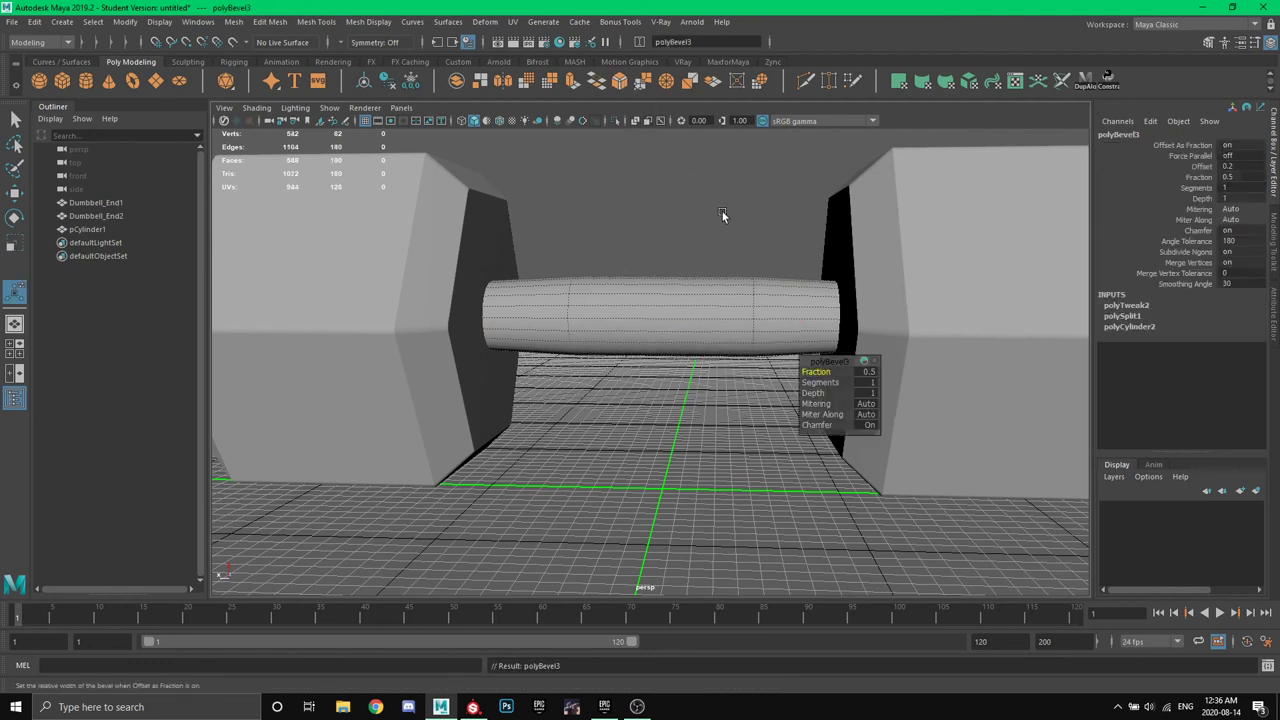
{"action": "left_click_drag", "start_coordinate": [815, 371], "coordinate": [829, 382]}
{"action": "left_click_drag", "start_coordinate": [718, 408], "coordinate": [674, 400], "text": "alt"}
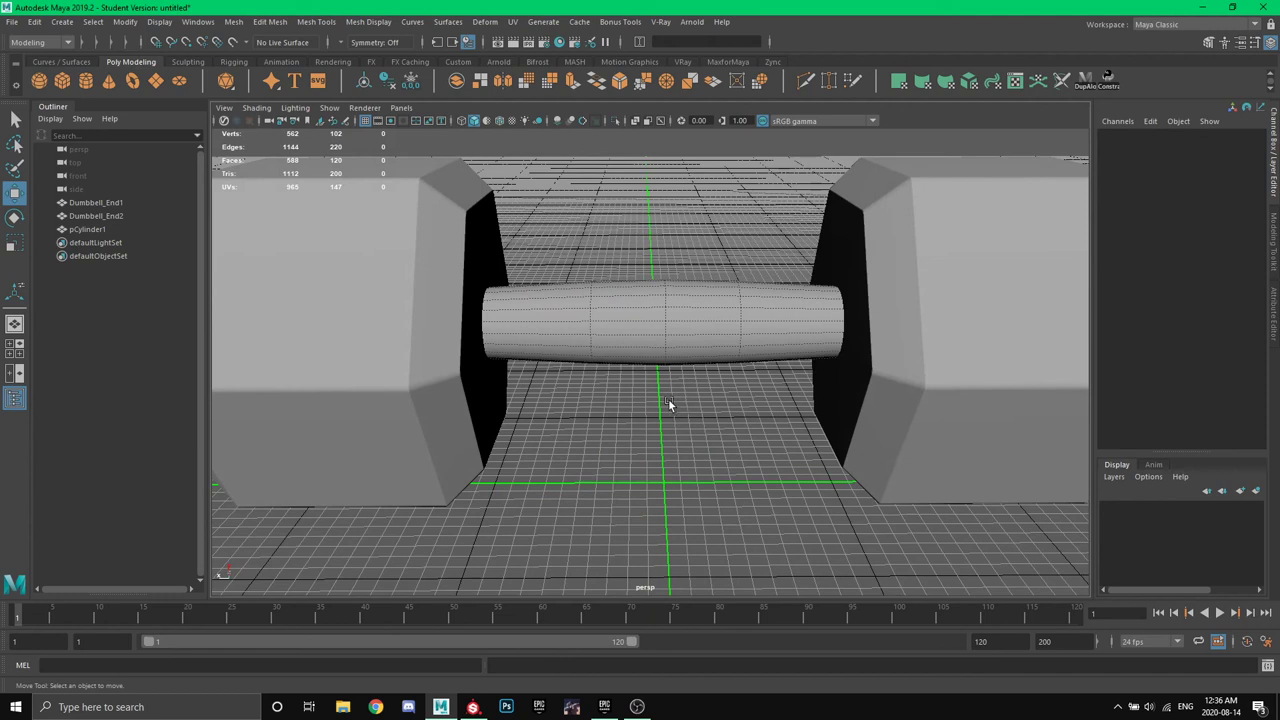
Examine the handle's rounded profile and its edge loops alongside the hexagonal heads.
{"action": "left_click", "coordinate": [628, 321]}
{"action": "left_click", "coordinate": [950, 296]}
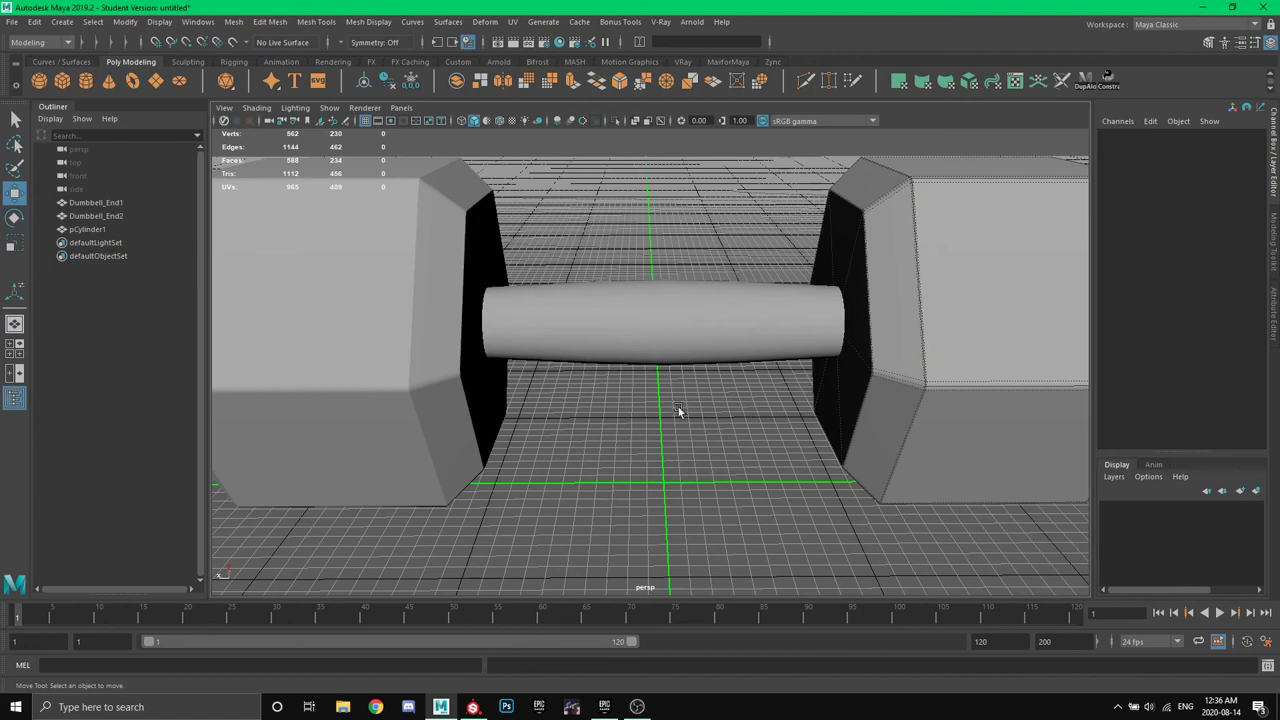
{"action": "left_click", "coordinate": [671, 334]}
{"action": "scroll", "coordinate": [643, 393], "scroll_direction": "up", "scroll_amount": 5}
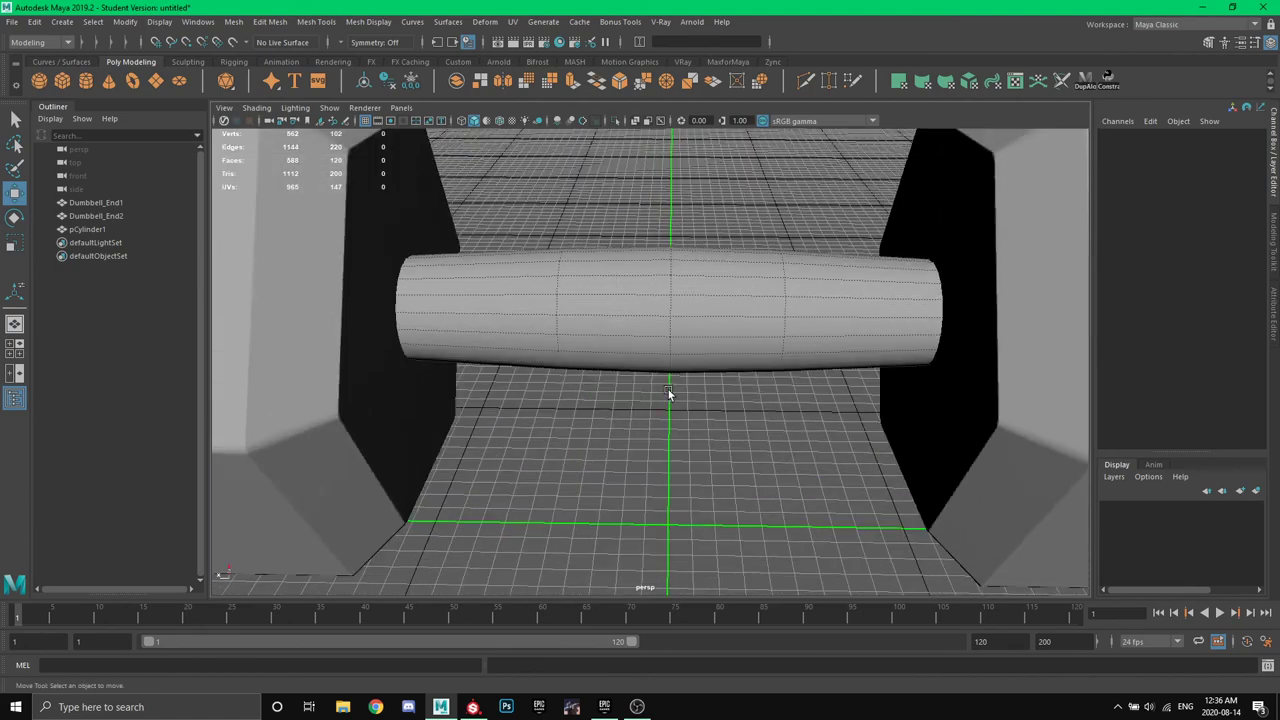
{"action": "scroll", "coordinate": [668, 389], "scroll_direction": "down", "scroll_amount": 5}
{"action": "scroll", "coordinate": [686, 371], "scroll_direction": "up", "scroll_amount": 2}
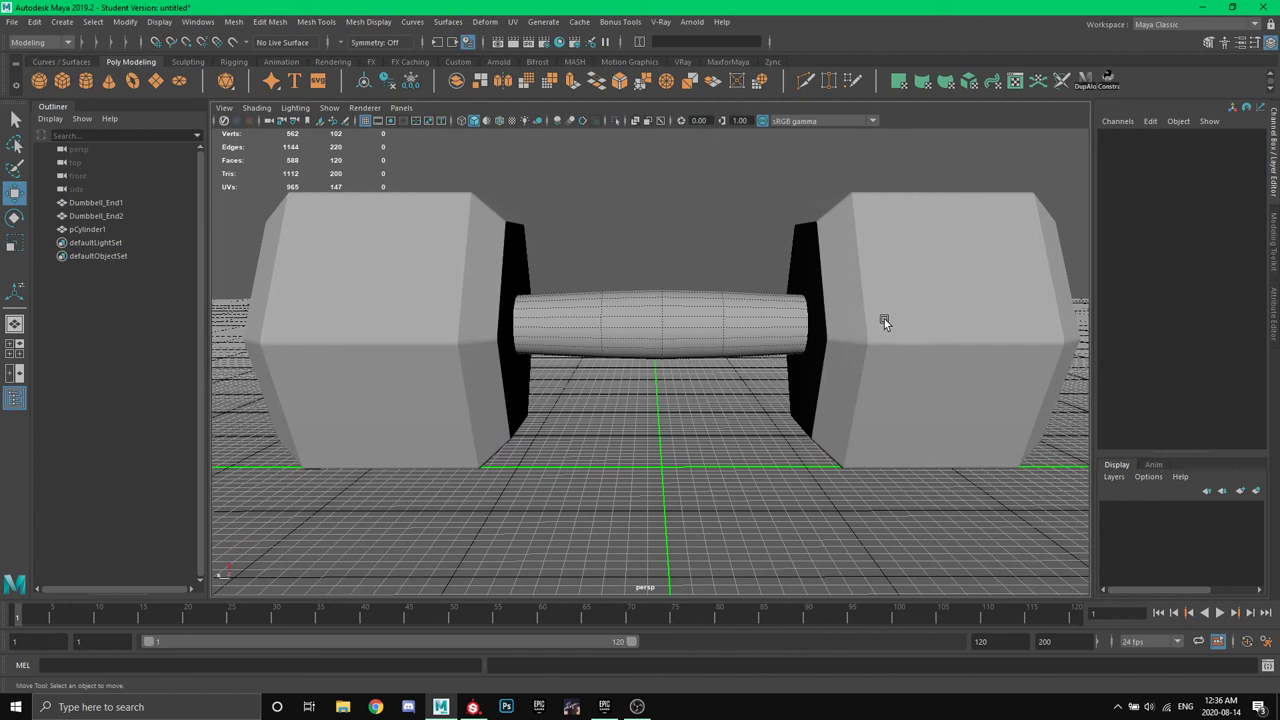
{"action": "right_click_drag", "start_coordinate": [884, 319], "coordinate": [908, 297]}
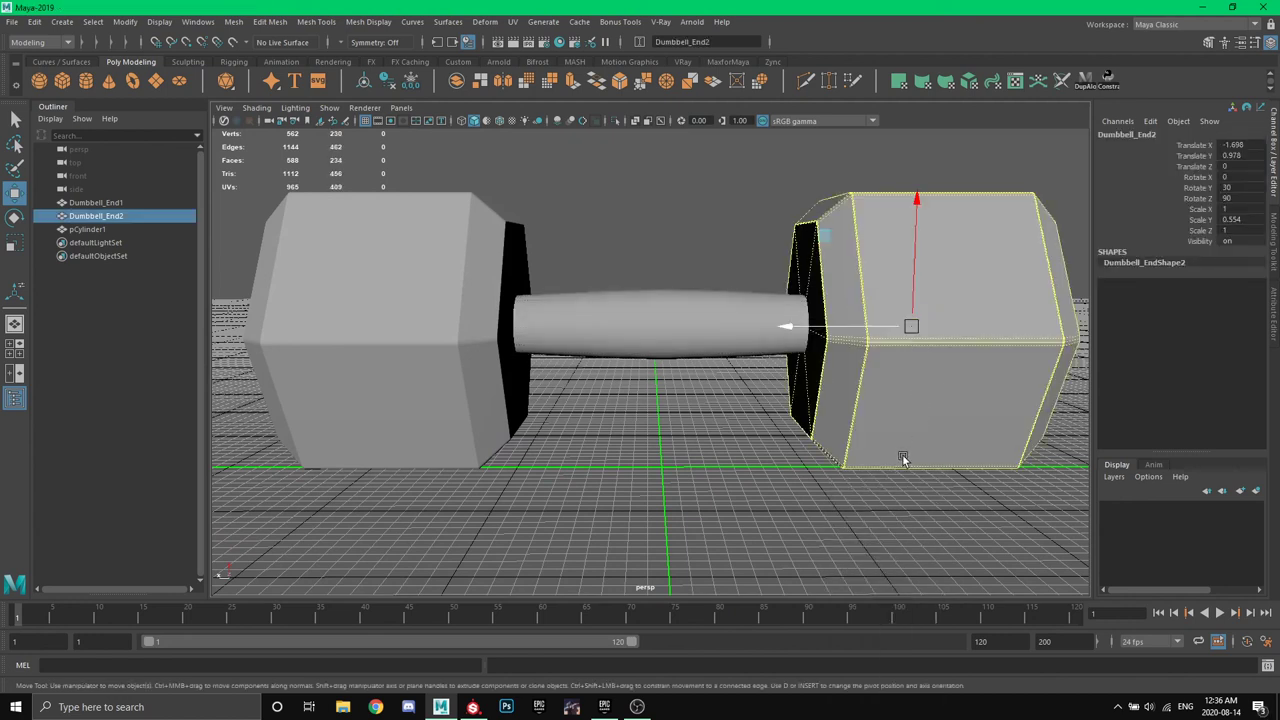
{"action": "left_click", "coordinate": [896, 490]}
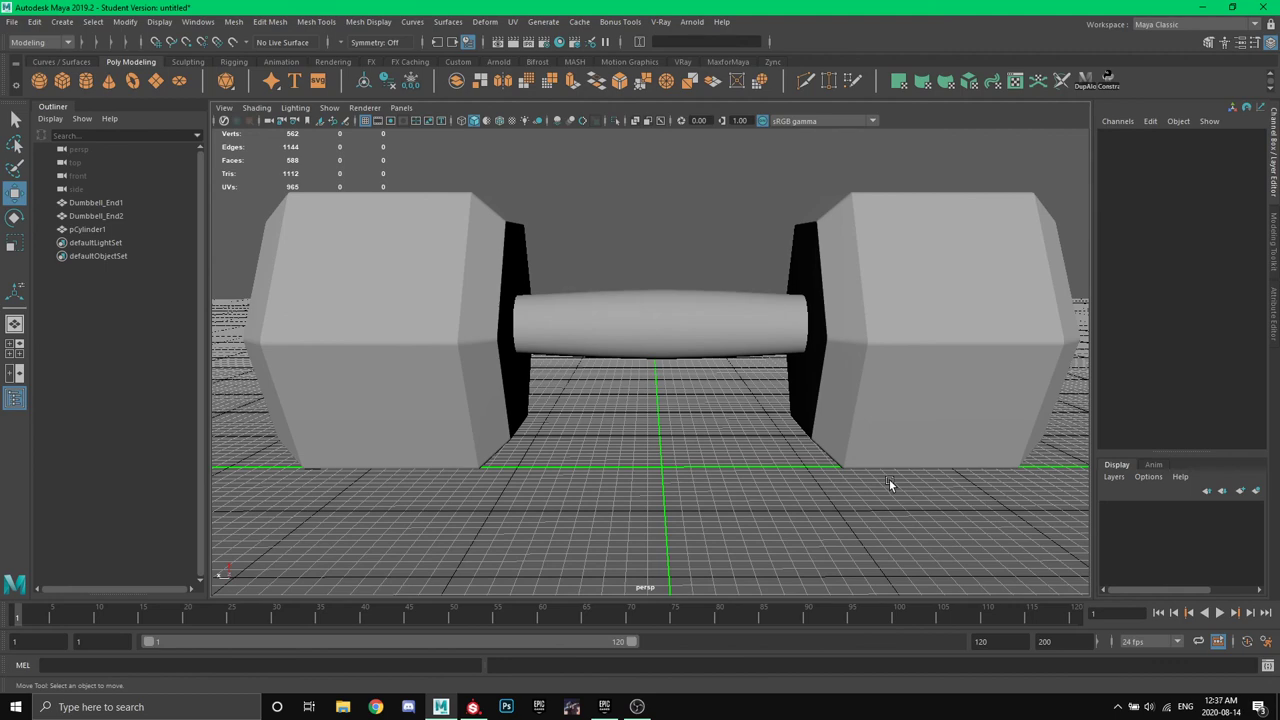
Select the handle cylinder with both of its ends in view.
{"action": "mouse_move", "coordinate": [712, 416]}
{"action": "left_mouse_down", "text": "alt"}
{"action": "mouse_move", "coordinate": [646, 441]}
{"action": "mouse_move", "coordinate": [686, 374]}
{"action": "mouse_move", "coordinate": [523, 464]}
{"action": "mouse_move", "coordinate": [674, 362]}
{"action": "mouse_move", "coordinate": [678, 391]}
{"action": "mouse_move", "coordinate": [656, 420]}
{"action": "mouse_move", "coordinate": [763, 354]}
{"action": "mouse_move", "coordinate": [712, 409]}
{"action": "left_mouse_up", "text": "alt"}
{"action": "left_click", "coordinate": [686, 374]}
{"action": "scroll", "coordinate": [712, 409], "scroll_direction": "up", "scroll_amount": 4}
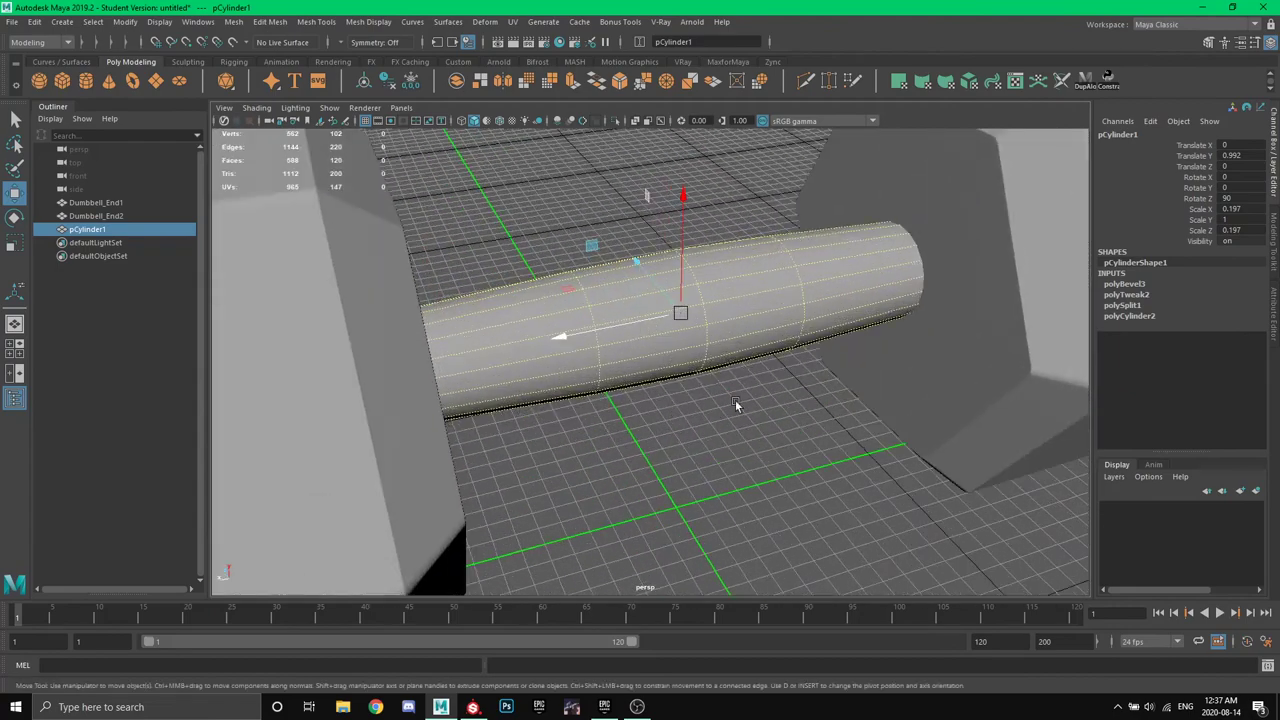
{"action": "left_click_drag", "start_coordinate": [958, 243], "coordinate": [393, 253], "text": "alt"}
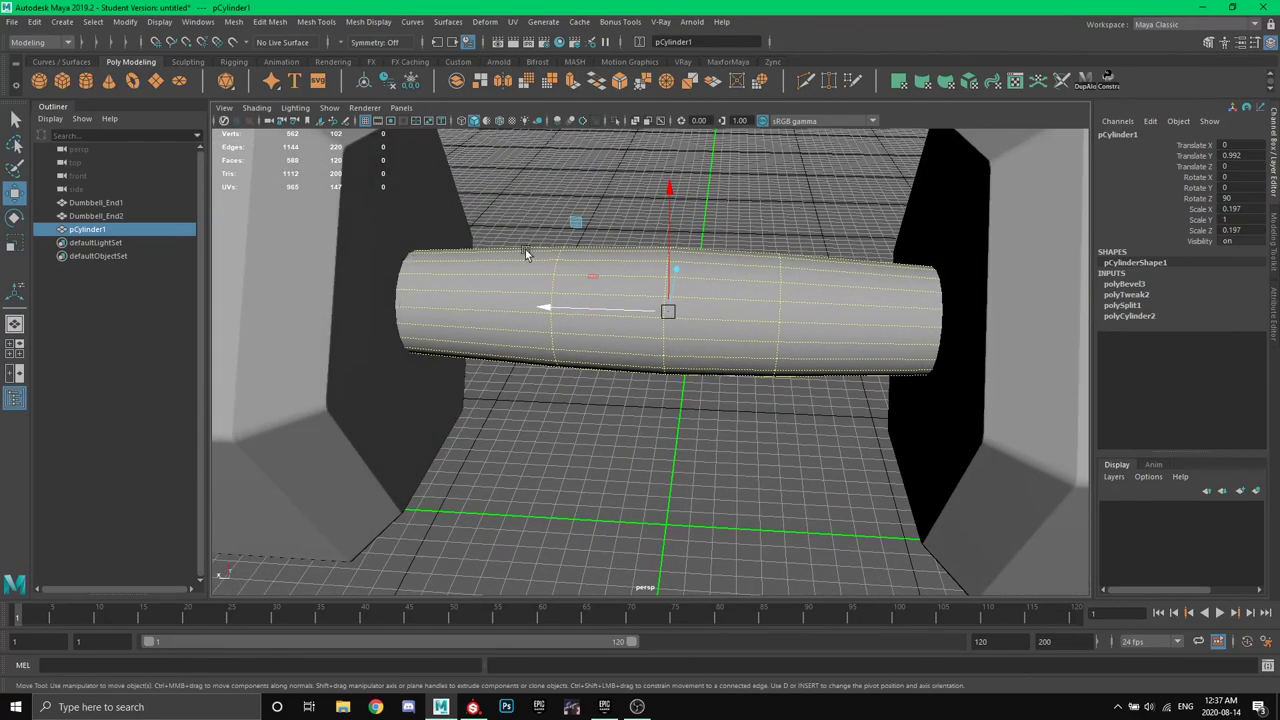
{"action": "left_click", "coordinate": [806, 82]}
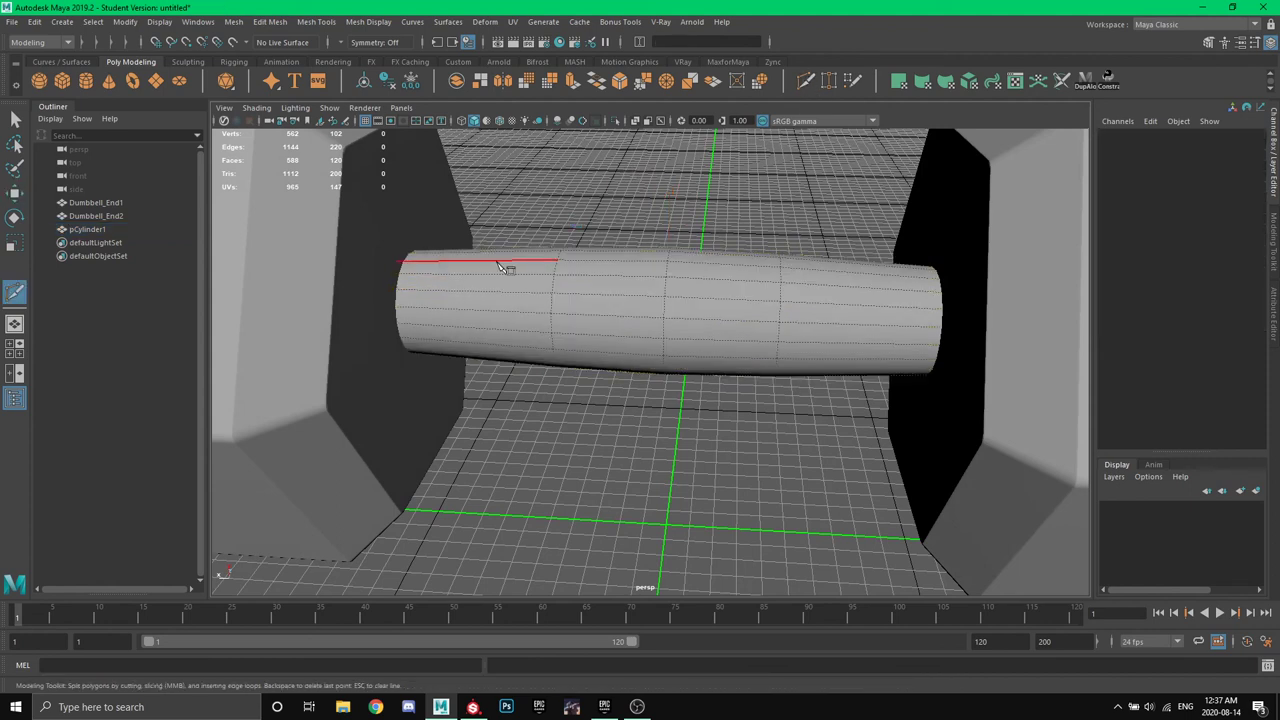
{"action": "key", "text": "q"}
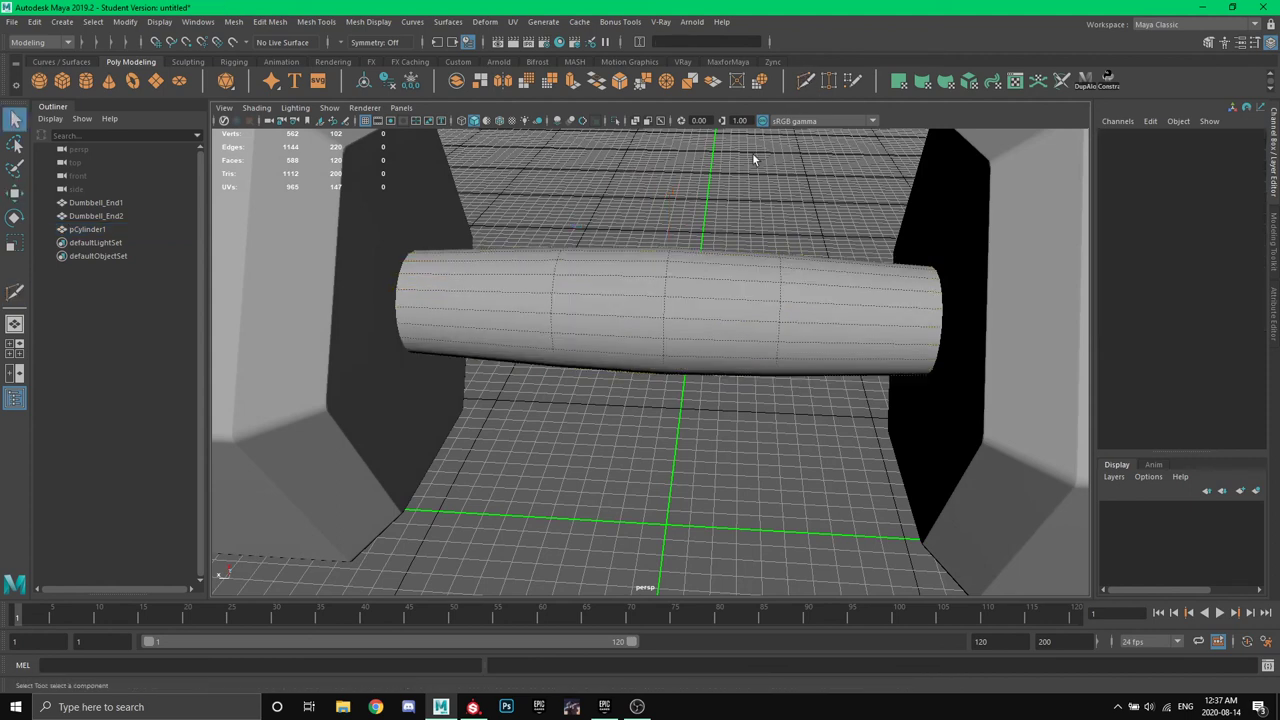
{"action": "left_click", "coordinate": [270, 22]}
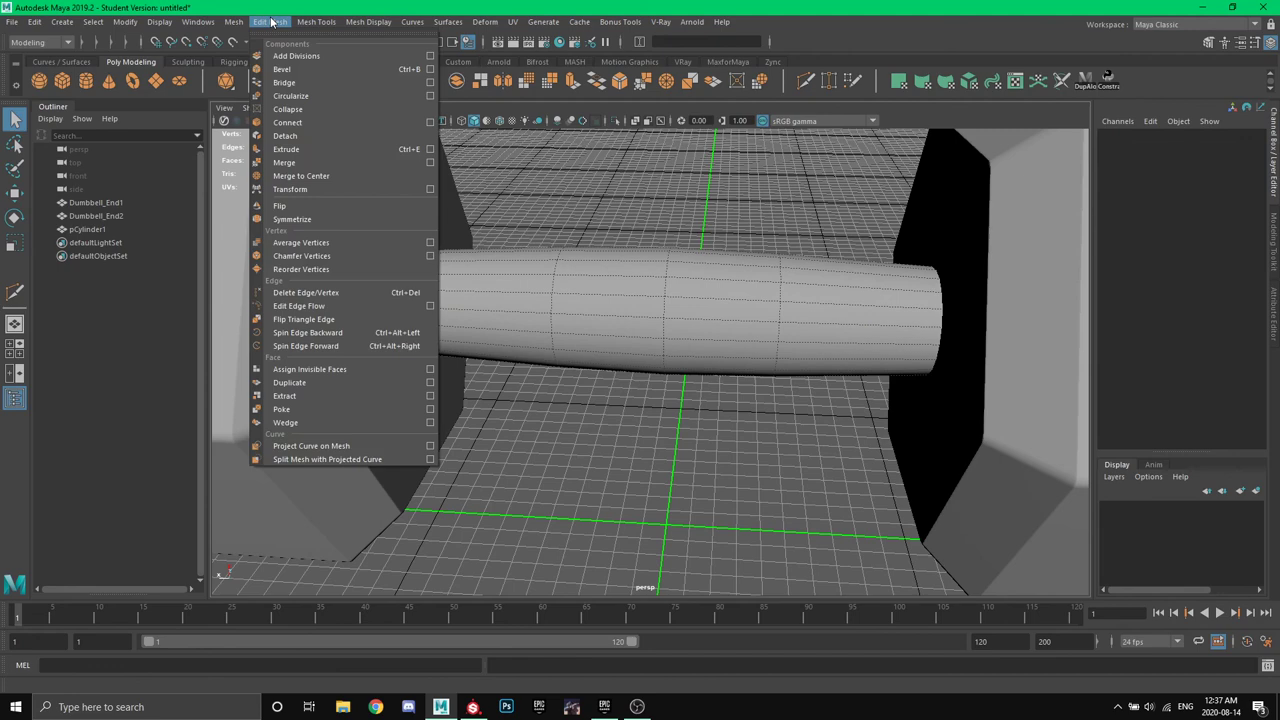
{"action": "mouse_move", "coordinate": [316, 22]}
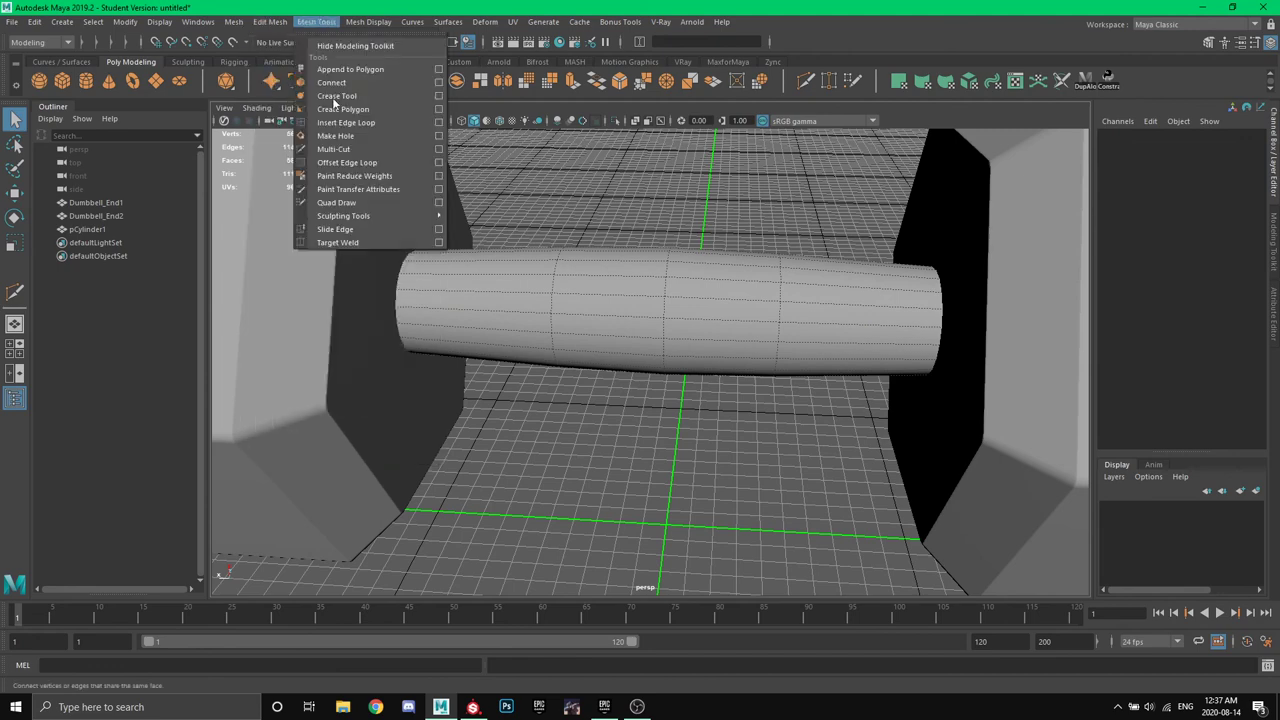
{"action": "left_click", "coordinate": [631, 198]}
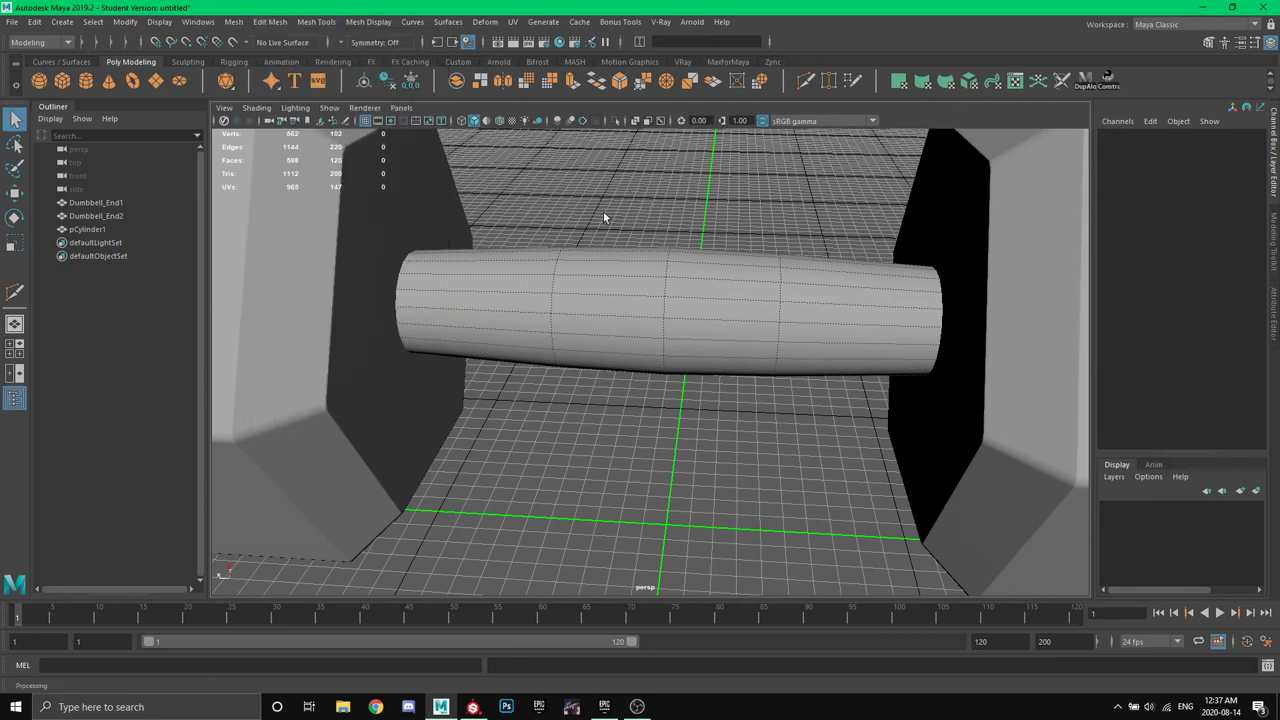
Insert an edge loop around the handle close to each of its two ends with Multi-Cut.
{"action": "left_click_drag", "start_coordinate": [597, 213], "coordinate": [592, 194], "text": "alt"}
{"action": "left_click", "coordinate": [805, 80]}
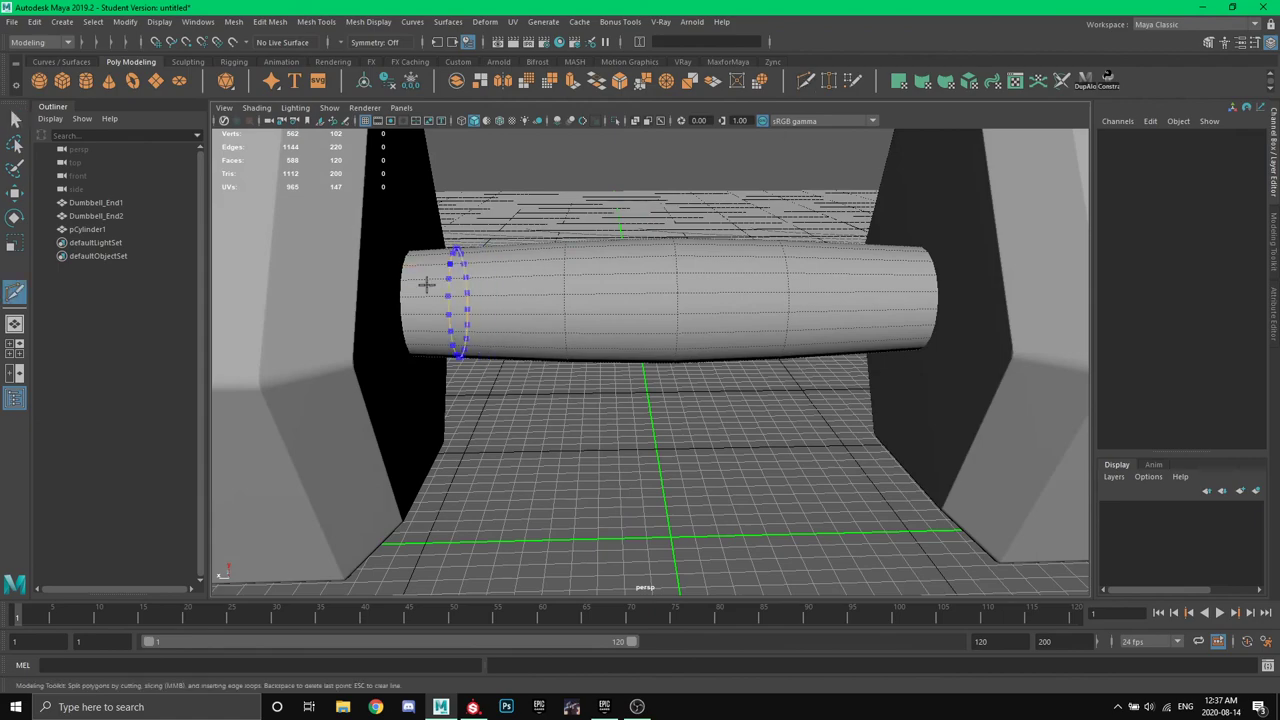
{"action": "left_click", "coordinate": [414, 285], "text": "ctrl"}
{"action": "left_click_drag", "start_coordinate": [414, 285], "coordinate": [432, 290], "text": "alt"}
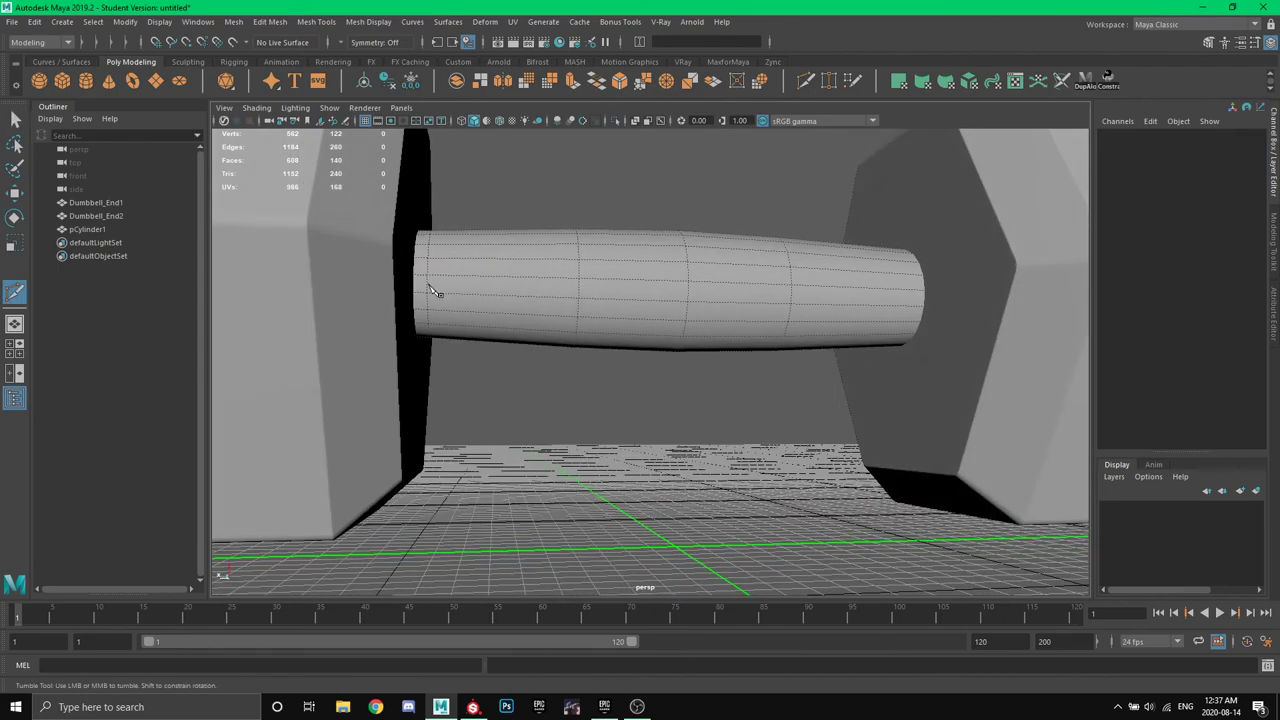
{"action": "left_click_drag", "start_coordinate": [648, 312], "coordinate": [438, 362], "text": "alt"}
{"action": "left_click", "coordinate": [788, 366], "text": "ctrl"}
{"action": "key", "text": "w"}
Select the complete narrow ring of faces at both ends of the handle.
{"action": "right_click_drag", "start_coordinate": [450, 336], "coordinate": [462, 350]}
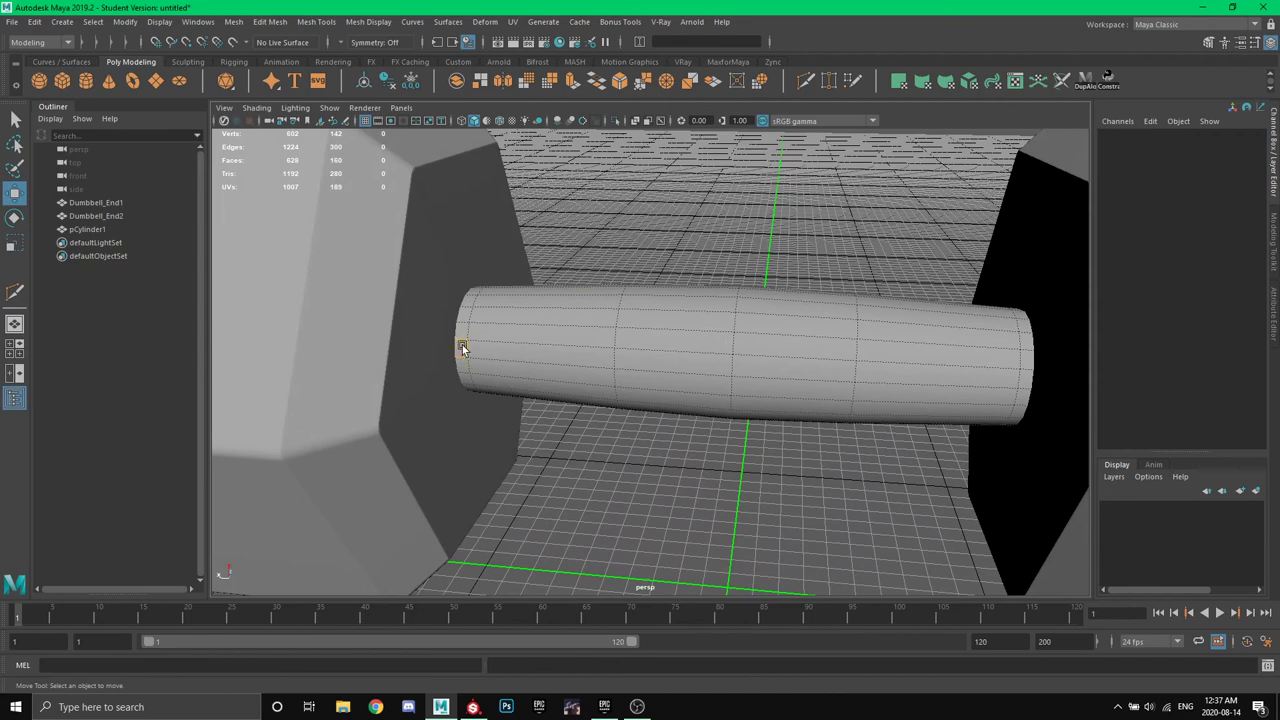
{"action": "left_click", "coordinate": [470, 352]}
{"action": "left_click", "coordinate": [815, 385]}
{"action": "left_click_drag", "start_coordinate": [820, 380], "coordinate": [1020, 367], "text": "alt"}
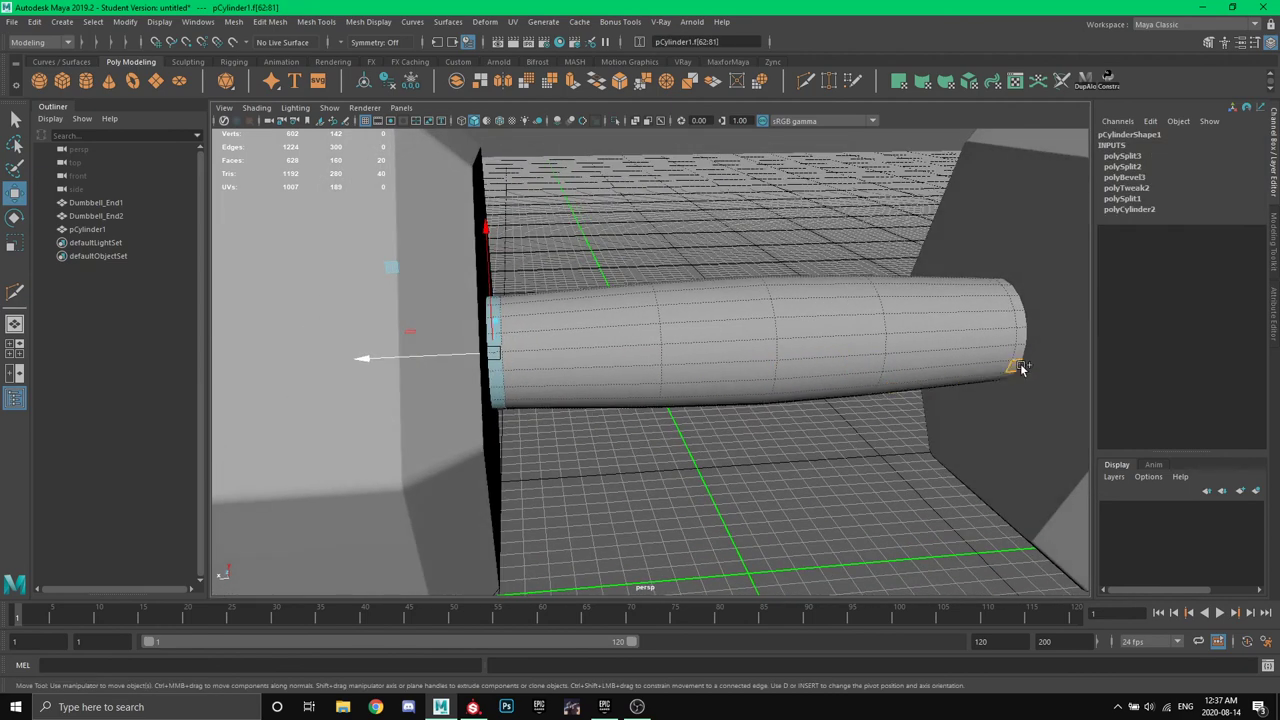
{"action": "left_click", "coordinate": [1020, 328], "text": "shift"}
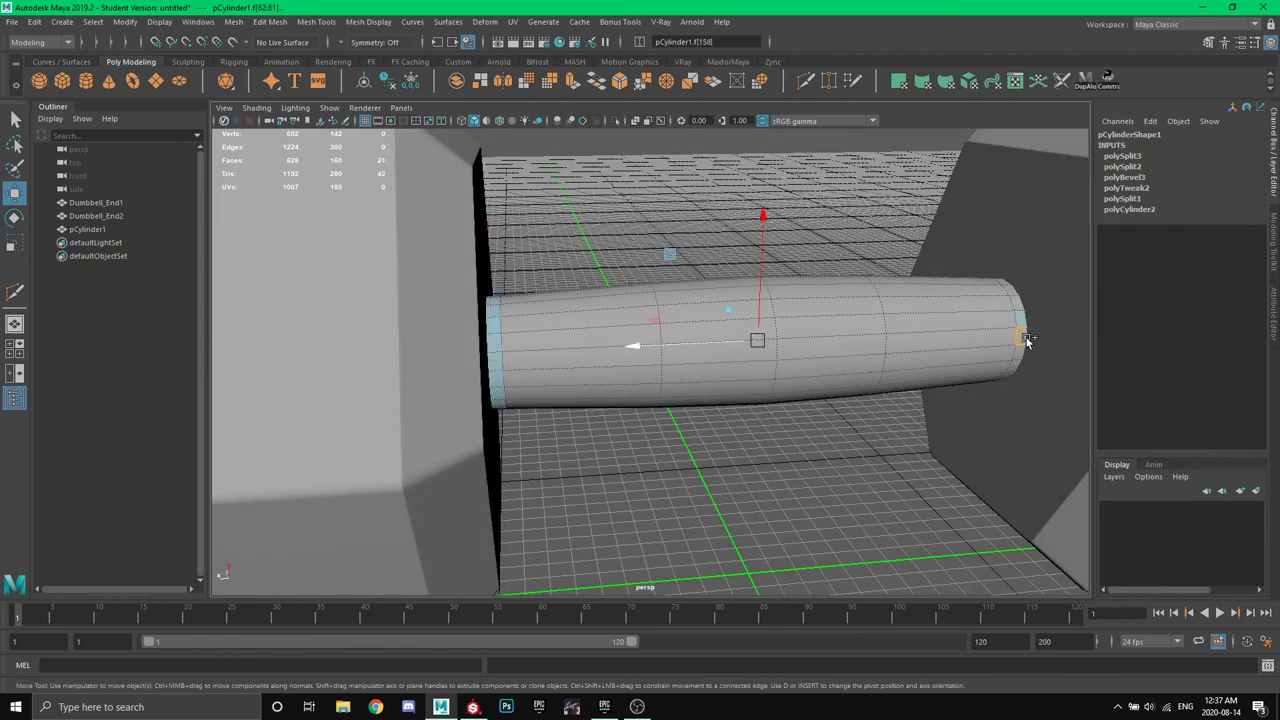
{"action": "left_click_drag", "start_coordinate": [997, 366], "coordinate": [920, 400], "text": "alt"}
Extrude the two end face rings slightly outward into raised collars and return to object selection.
{"action": "key", "text": "ctrl+e"}
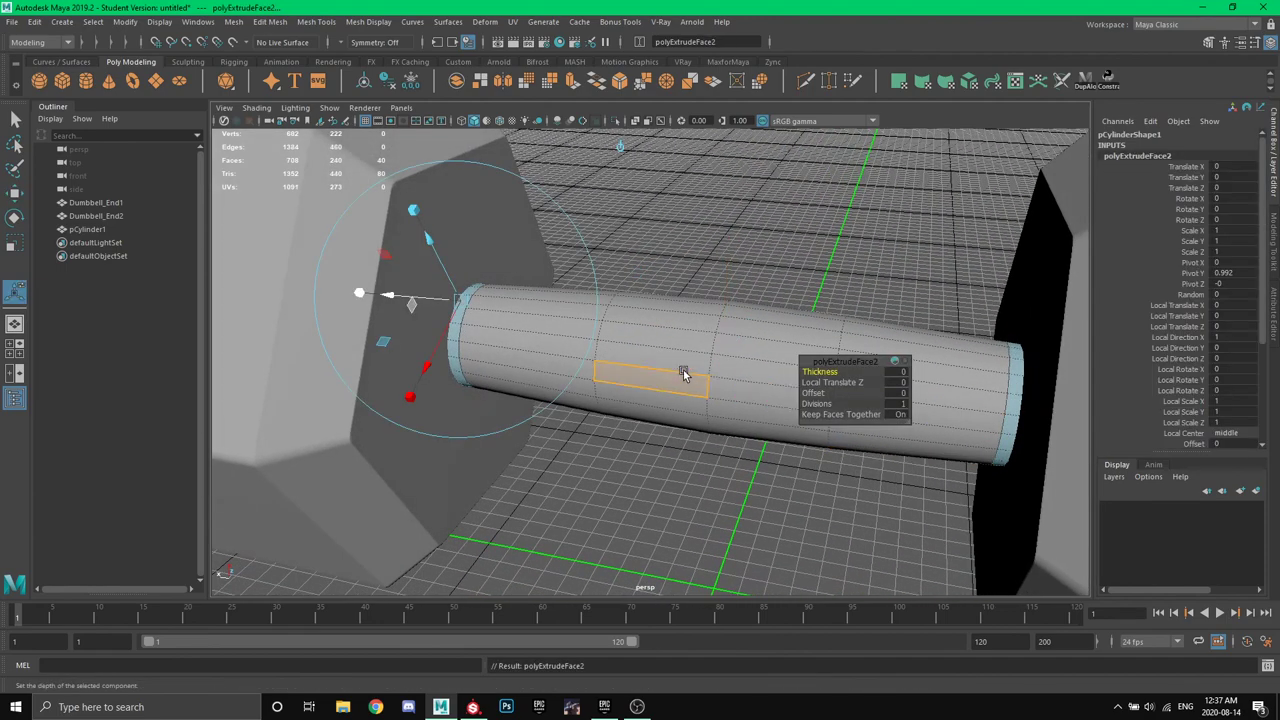
{"action": "left_click_drag", "start_coordinate": [686, 371], "coordinate": [754, 278], "text": "alt"}
{"action": "key", "text": "w"}
{"action": "scroll", "coordinate": [893, 346], "scroll_direction": "down", "scroll_amount": 4}
{"action": "right_click_drag", "start_coordinate": [754, 278], "coordinate": [785, 256]}
{"action": "left_click", "coordinate": [781, 243]}
Shorten the handle along its length to a Scale Y of about 0.944.
{"action": "scroll", "coordinate": [780, 242], "scroll_direction": "down", "scroll_amount": 2}
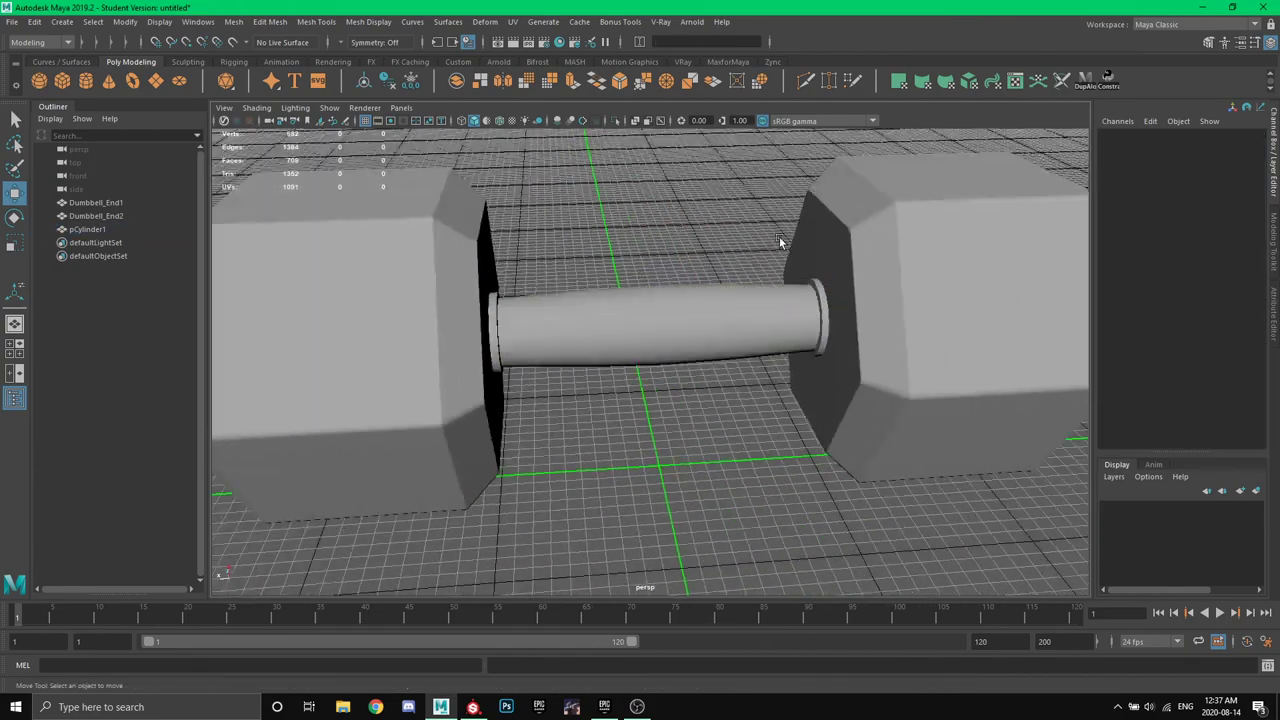
{"action": "left_click_drag", "start_coordinate": [780, 242], "coordinate": [587, 178], "text": "alt"}
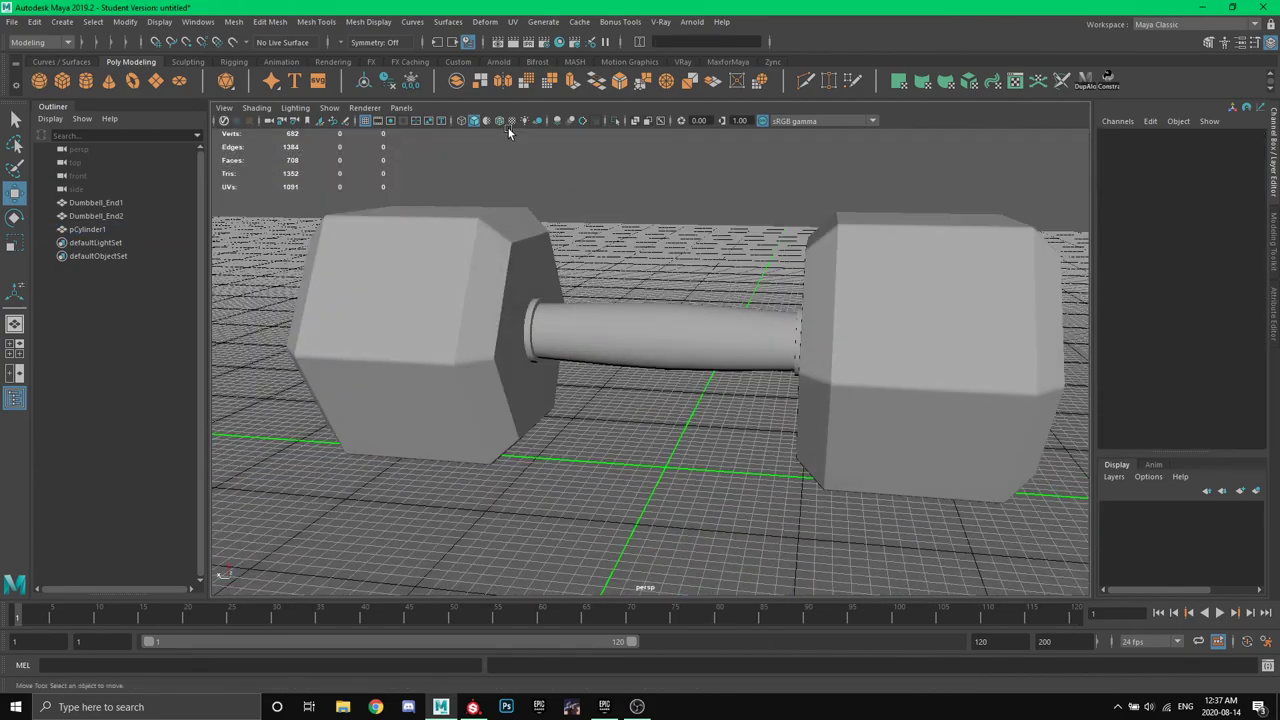
{"action": "left_click_drag", "start_coordinate": [610, 240], "coordinate": [500, 362], "text": "alt"}
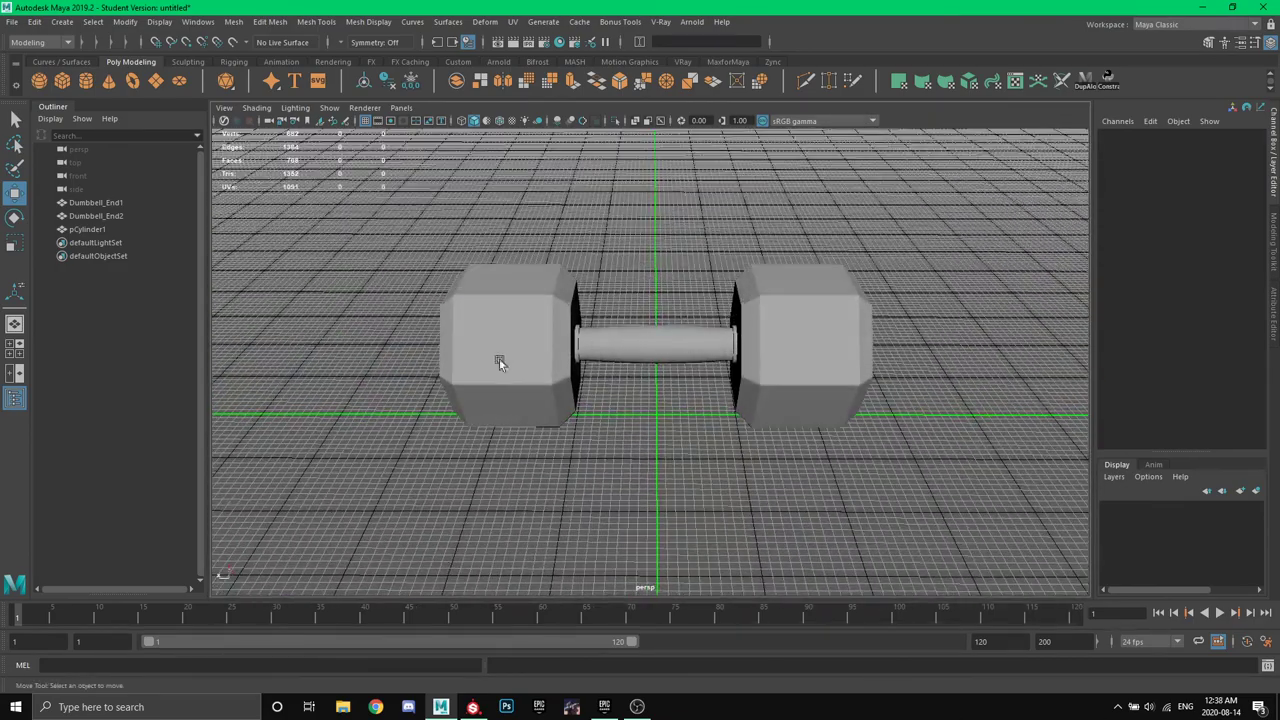
{"action": "left_click", "coordinate": [704, 345]}
{"action": "key", "text": "r"}
{"action": "key", "text": "f"}
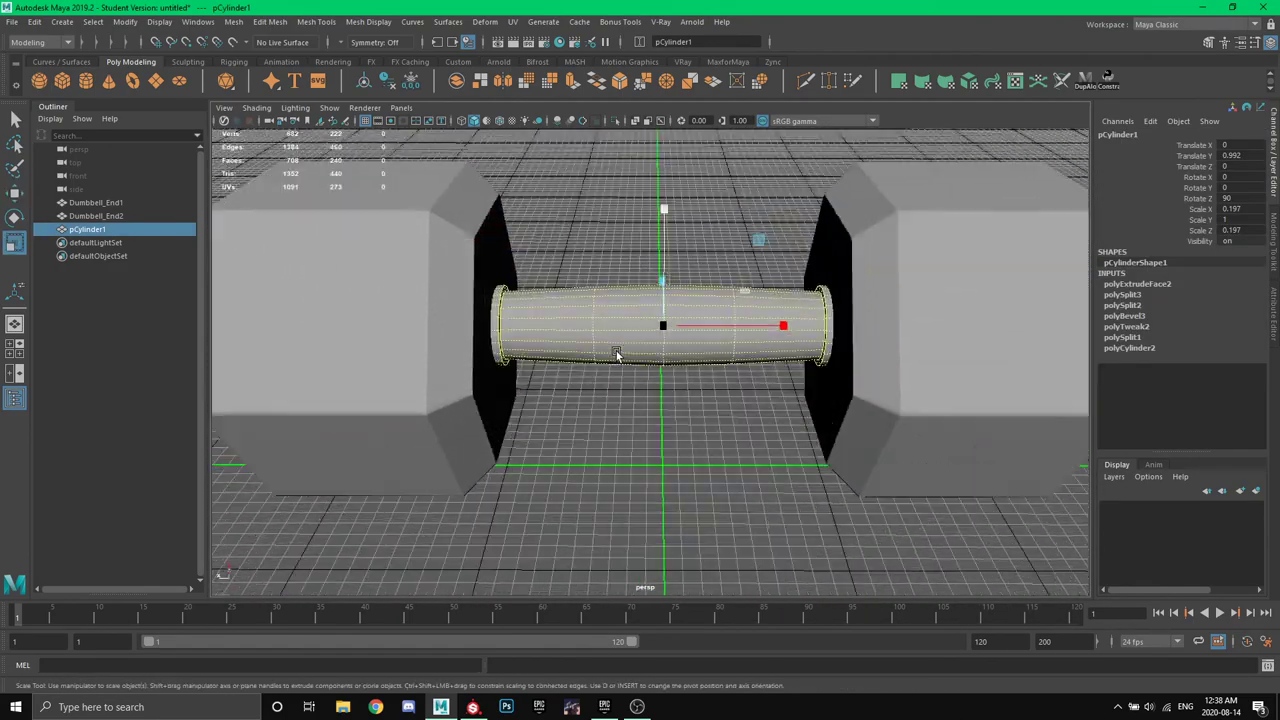
{"action": "left_click_drag", "start_coordinate": [768, 302], "coordinate": [783, 300]}
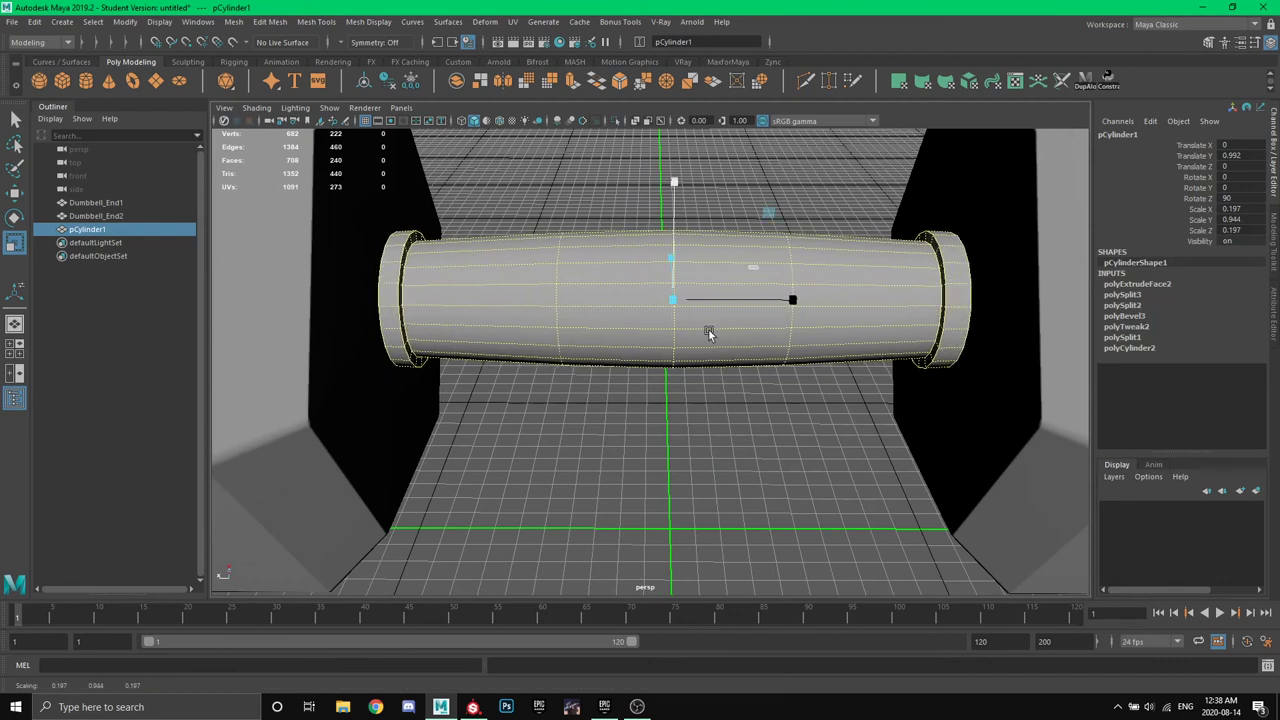
Move both heads inward against the handle collars, to Translate X about 1.667 for Dumbbell_End1 and -1.643 for Dumbbell_End2.
{"action": "scroll", "coordinate": [709, 331], "scroll_direction": "down", "scroll_amount": 4}
{"action": "left_click", "coordinate": [469, 338]}
{"action": "key", "text": "w"}
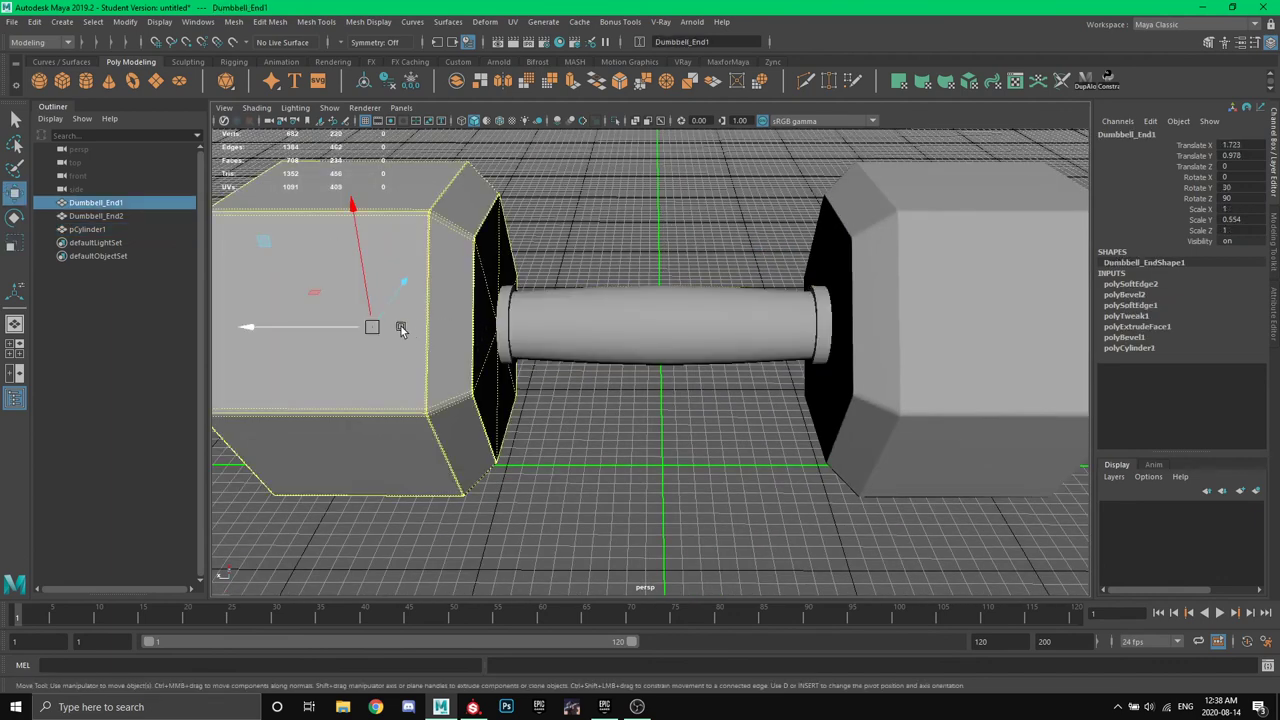
{"action": "left_click_drag", "start_coordinate": [349, 331], "coordinate": [341, 327]}
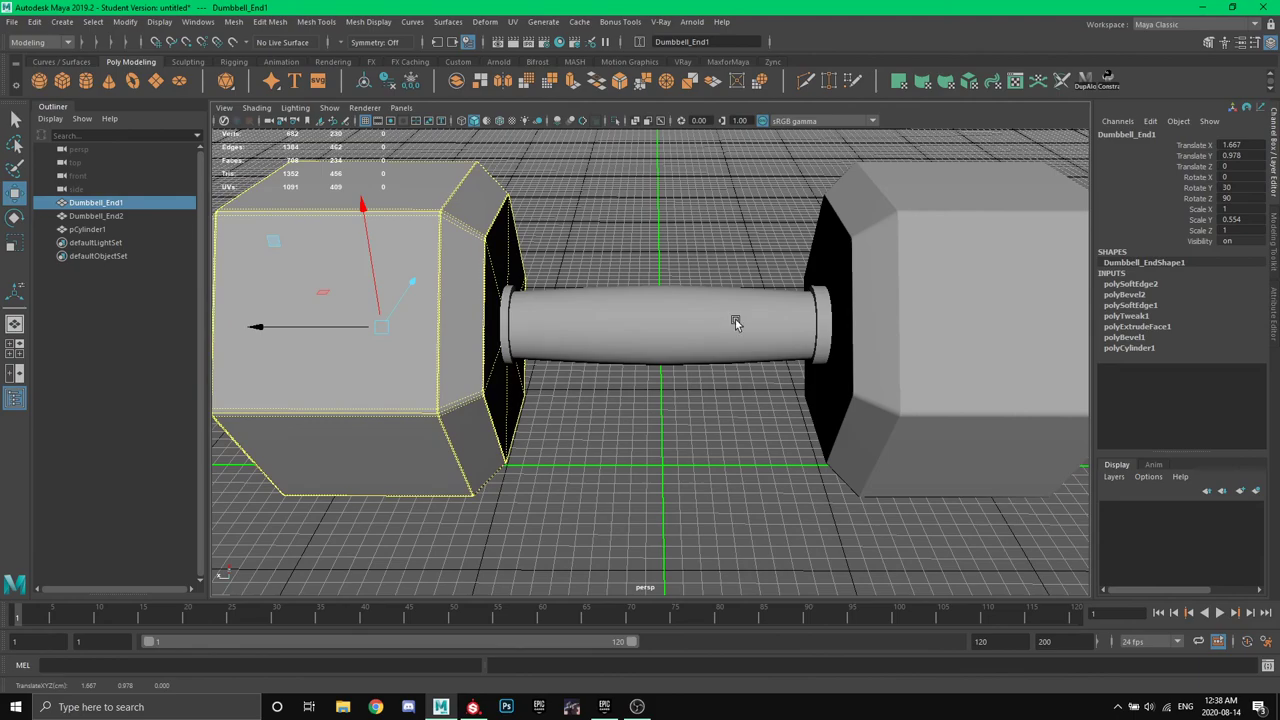
{"action": "left_click", "coordinate": [850, 330]}
{"action": "left_click_drag", "start_coordinate": [847, 329], "coordinate": [834, 334]}
{"action": "left_click", "coordinate": [736, 424]}
Examine the assembled dumbbell's proportions from several angles, including how the collared handle meets the two heads.
{"action": "scroll", "coordinate": [735, 424], "scroll_direction": "down", "scroll_amount": 5}
{"action": "left_click_drag", "start_coordinate": [706, 427], "coordinate": [628, 392], "text": "alt"}
{"action": "scroll", "coordinate": [628, 396], "scroll_direction": "up", "scroll_amount": 5}
{"action": "left_click", "coordinate": [627, 352]}
{"action": "key", "text": "bracketleft"}
{"action": "key", "text": "bracketleft"}
{"action": "key", "text": "bracketleft"}
{"action": "key", "text": "bracketleft"}
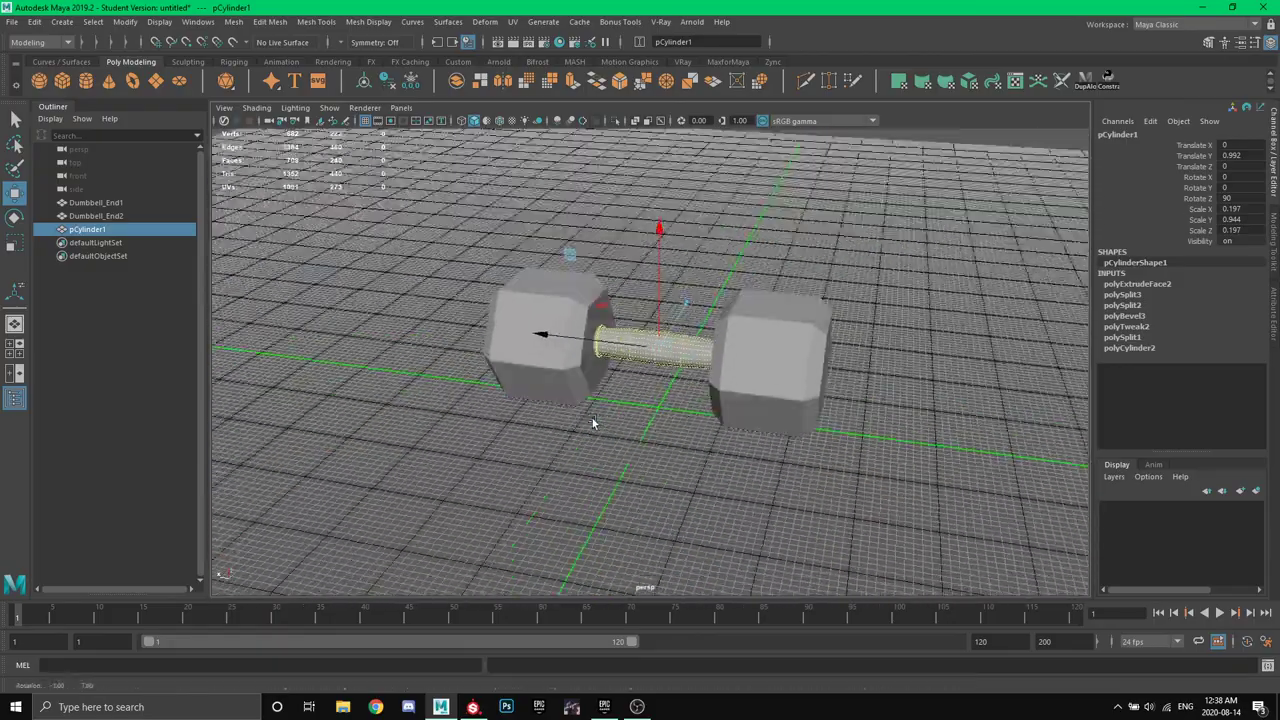
{"action": "left_click", "coordinate": [619, 431]}
{"action": "mouse_move", "coordinate": [619, 431]}
{"action": "left_mouse_down", "text": "alt"}
{"action": "mouse_move", "coordinate": [660, 437]}
{"action": "mouse_move", "coordinate": [643, 397]}
{"action": "mouse_move", "coordinate": [580, 408]}
{"action": "mouse_move", "coordinate": [609, 452]}
{"action": "mouse_move", "coordinate": [629, 442]}
{"action": "left_mouse_up", "text": "alt"}
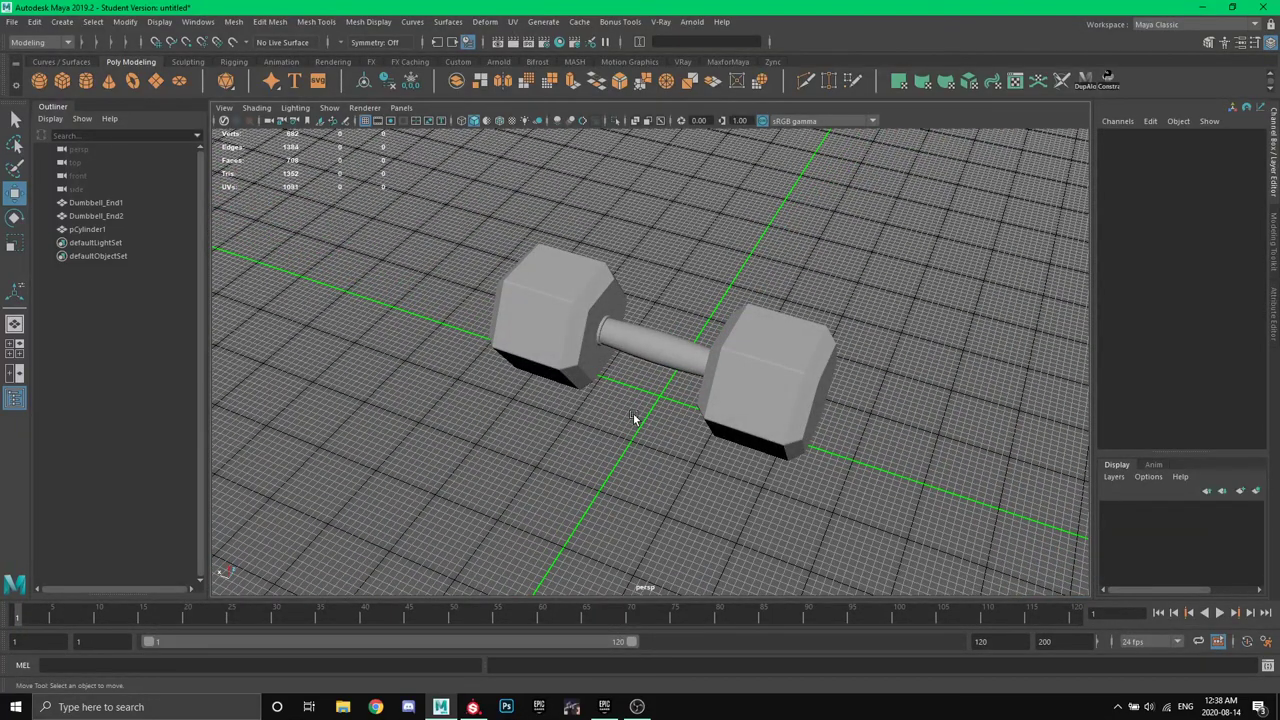
{"action": "left_click_drag", "start_coordinate": [637, 418], "coordinate": [643, 441], "text": "alt"}
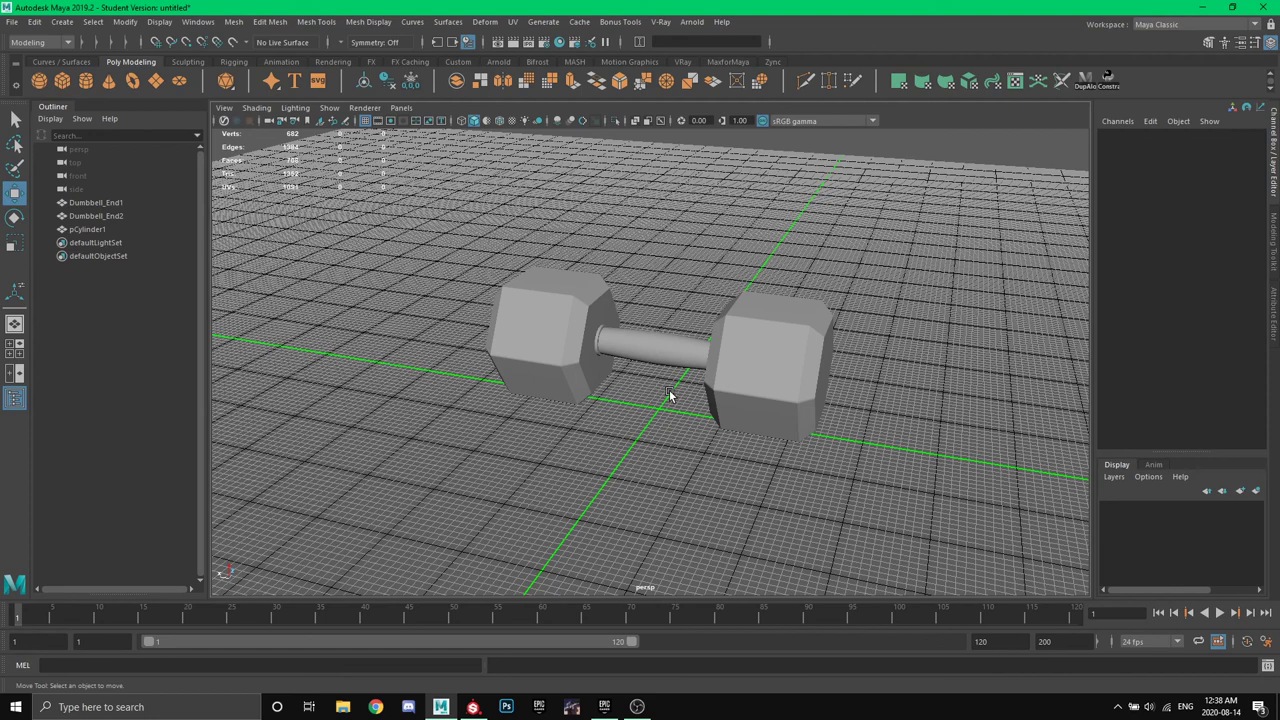
{"action": "left_click", "coordinate": [768, 336]}
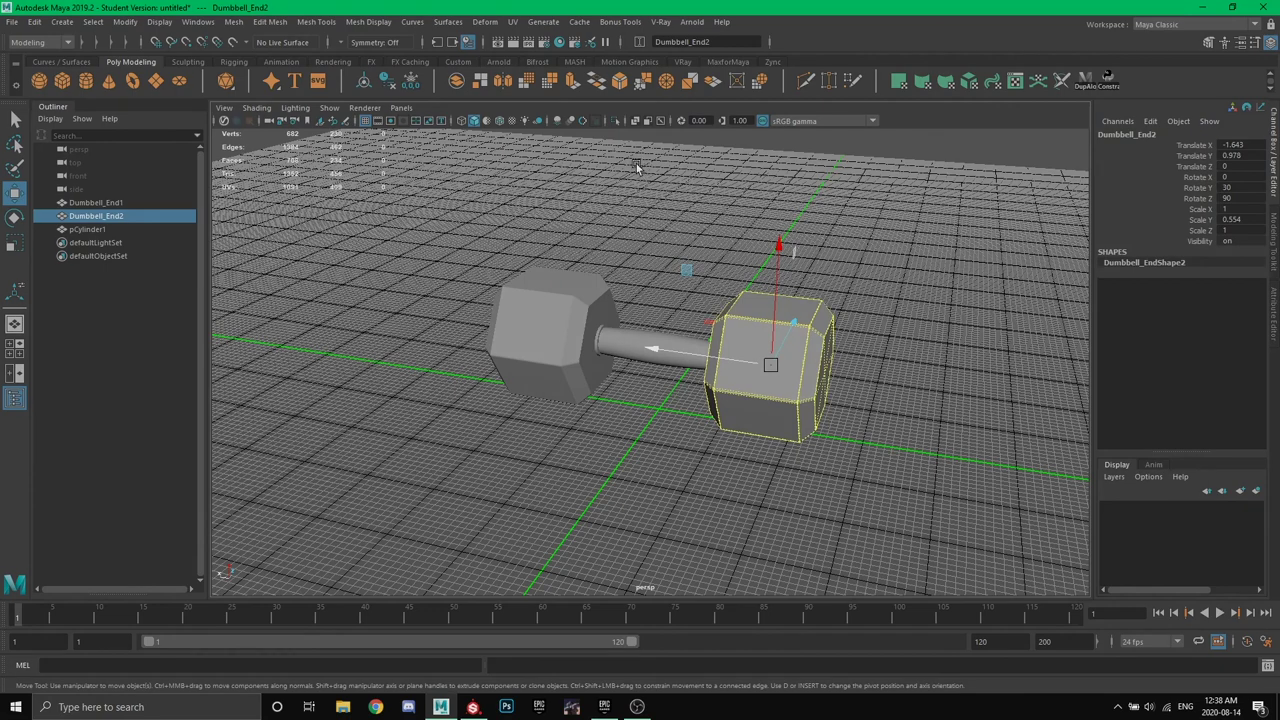